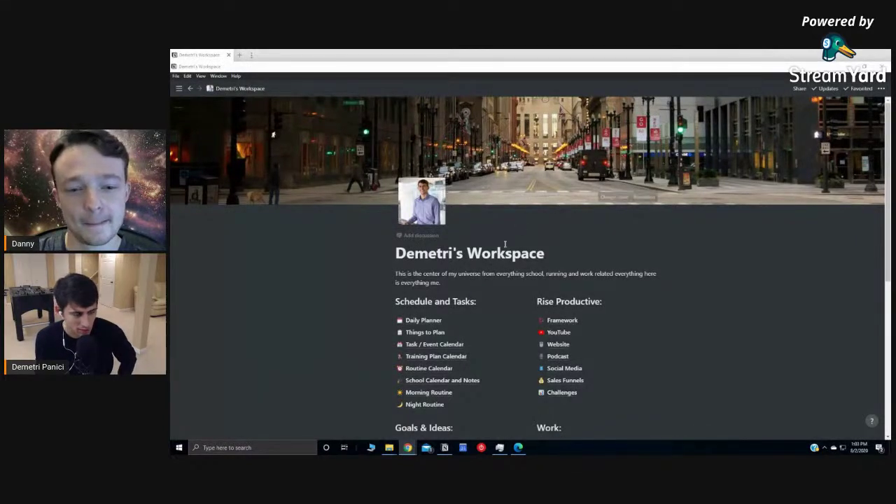
Step: Open the Daily Planner page and check off Content Research Session and YouTube Work Session in today's tasks
{"action": "left_click_drag", "start_coordinate": [371, 258], "coordinate": [361, 255]}
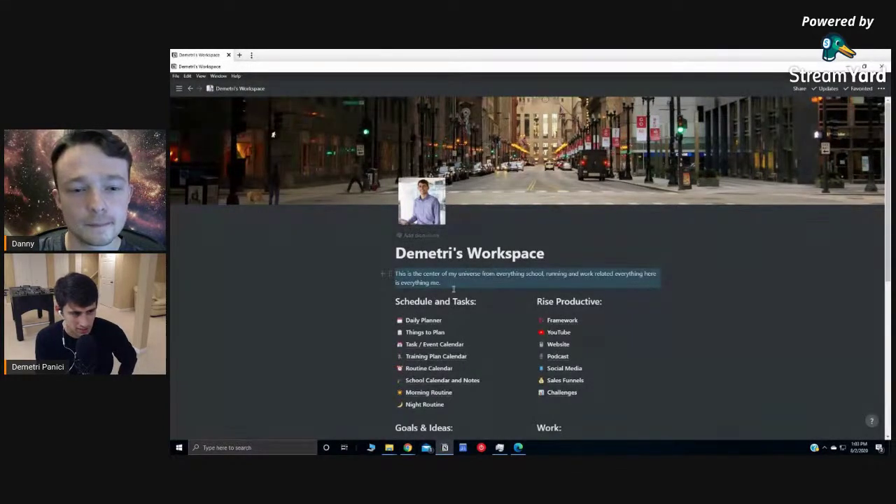
{"action": "left_click", "coordinate": [454, 325]}
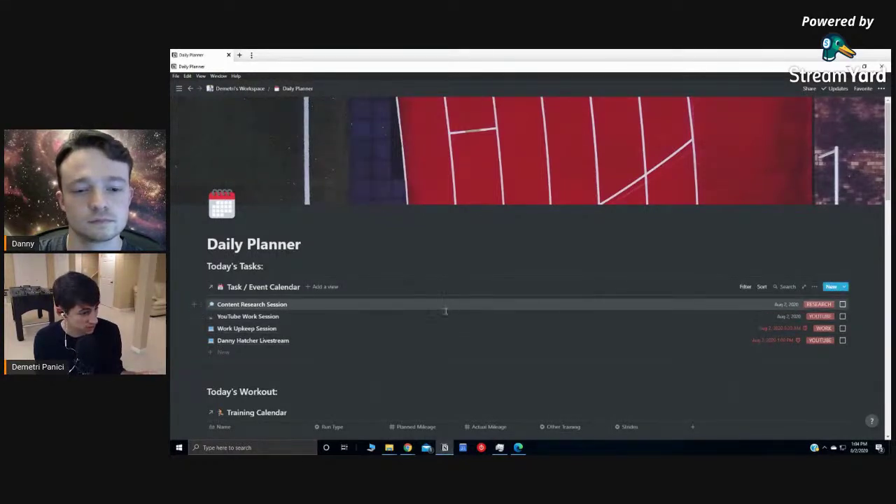
{"action": "left_click", "coordinate": [842, 304]}
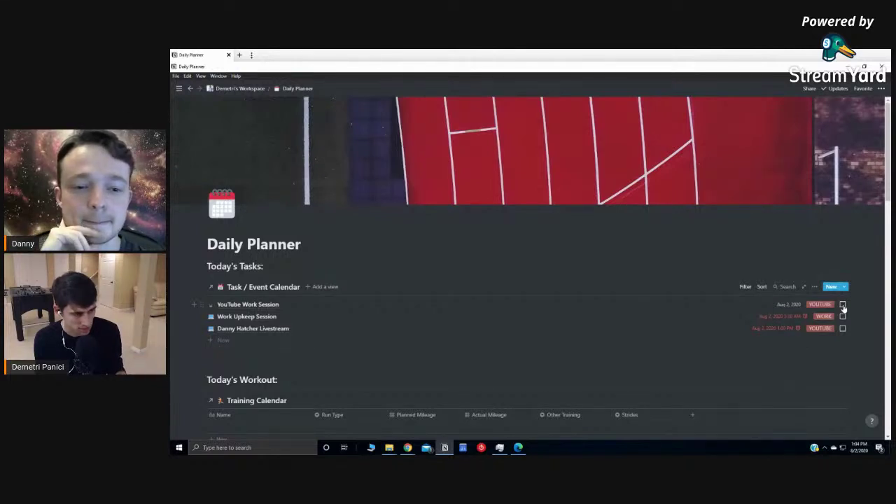
{"action": "left_click", "coordinate": [842, 306]}
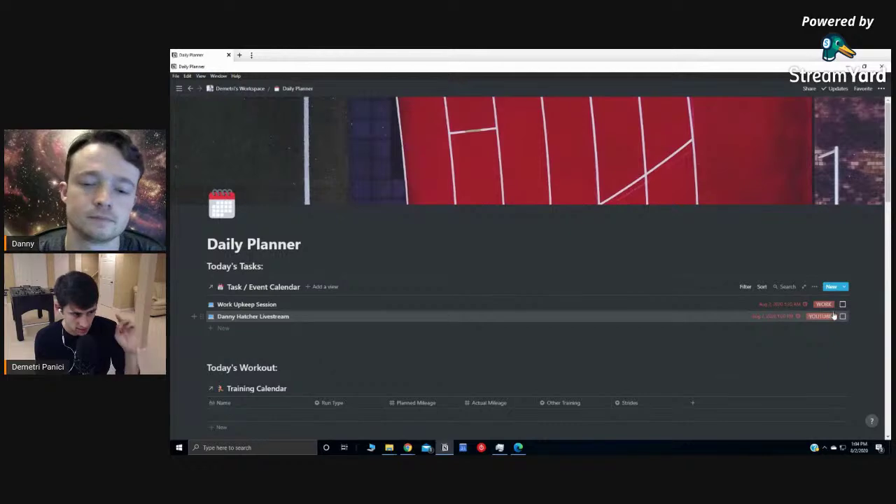
Step: Look over the August 2020 entries in the Task / Event Calendar and return to the Daily Planner's workout section
{"action": "left_click", "coordinate": [262, 287]}
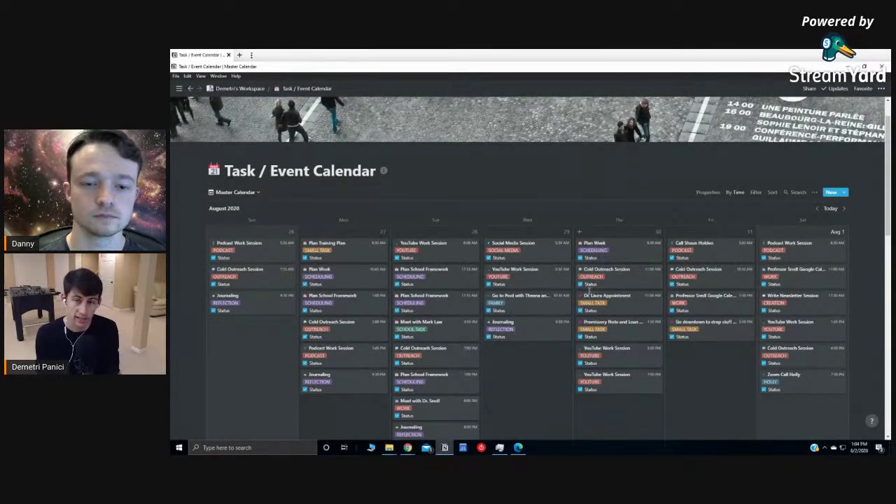
{"action": "scroll", "coordinate": [595, 285], "scroll_direction": "down", "scroll_amount": 1}
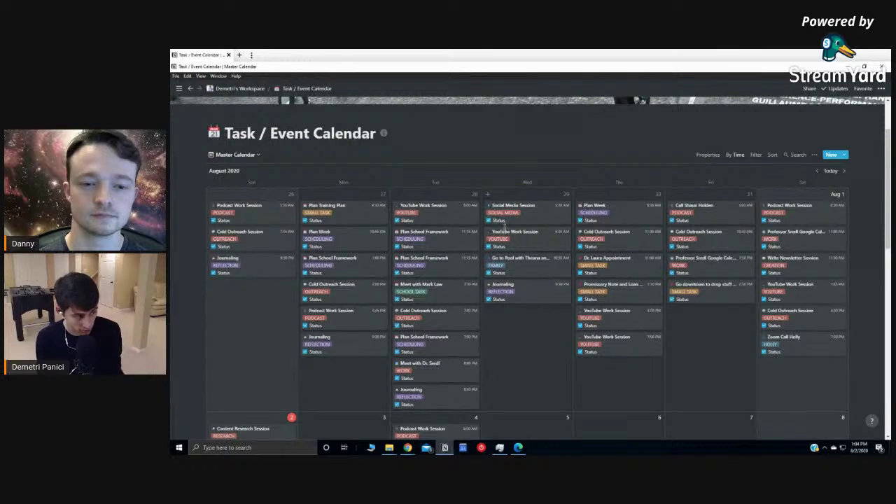
{"action": "mouse_move", "coordinate": [207, 191]}
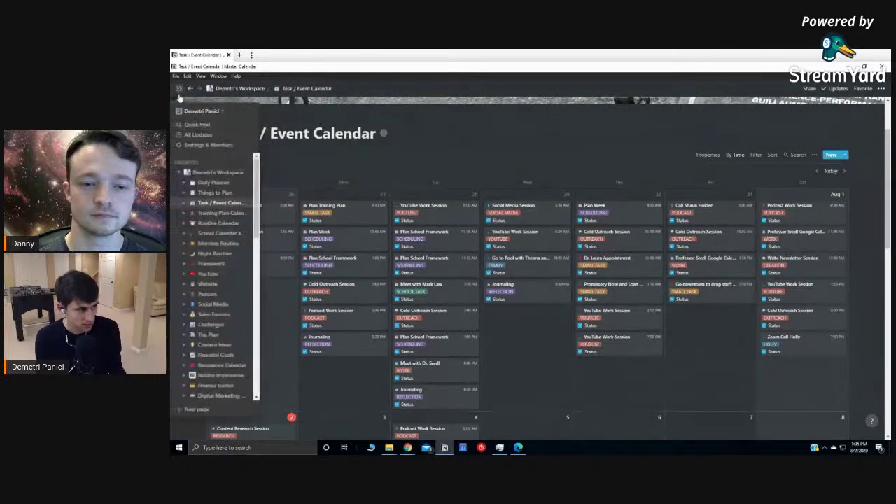
{"action": "left_click", "coordinate": [204, 183]}
{"action": "scroll", "coordinate": [660, 282], "scroll_direction": "down", "scroll_amount": 1}
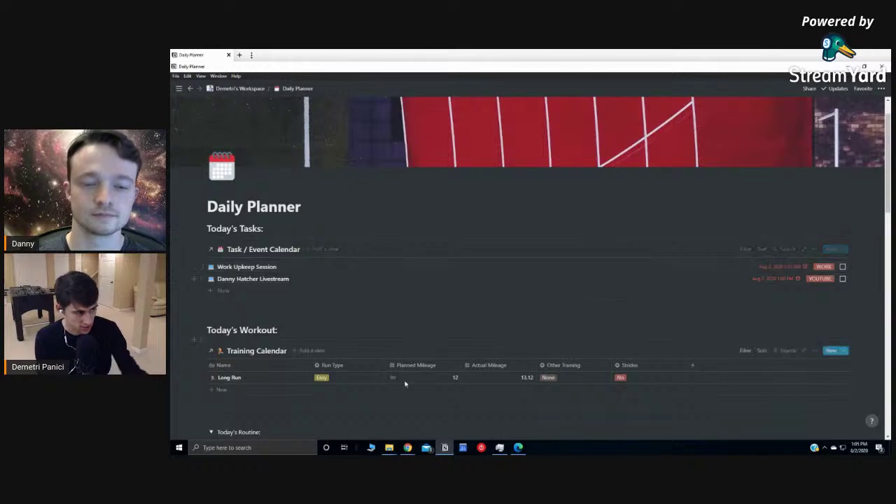
{"action": "mouse_move", "coordinate": [291, 375]}
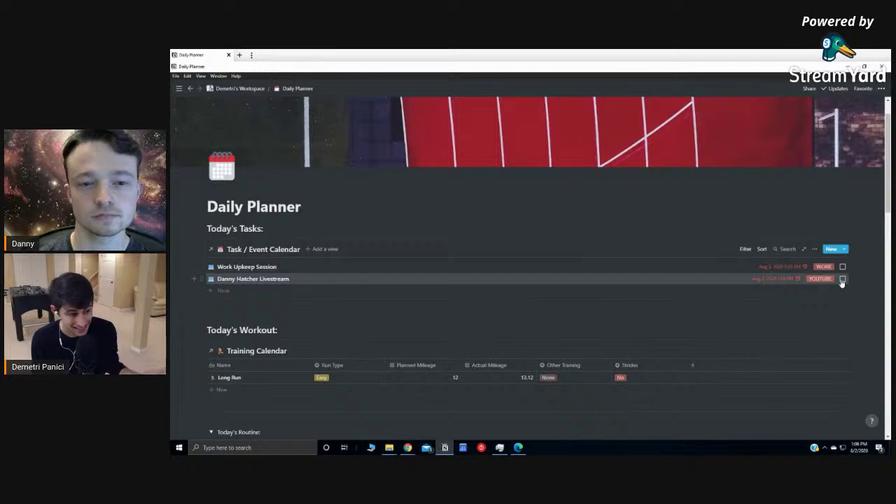
Step: Add a new entry on August 2 in the Task / Event Calendar and apply the PLAN WEEK template
{"action": "left_click", "coordinate": [293, 250]}
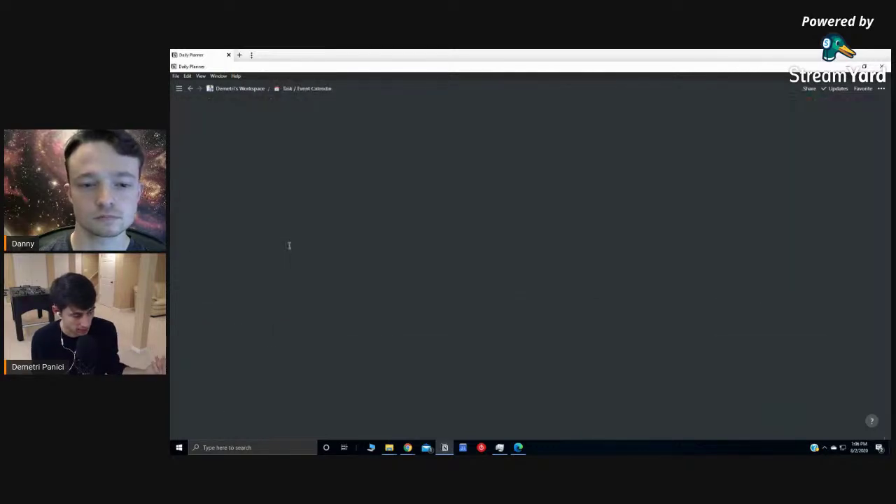
{"action": "scroll", "coordinate": [699, 346], "scroll_direction": "down", "scroll_amount": 3}
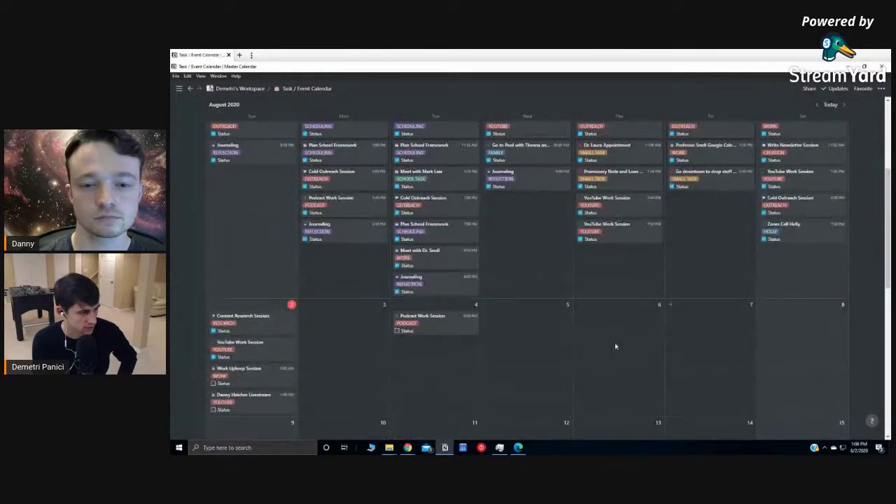
{"action": "left_click", "coordinate": [256, 308]}
{"action": "scroll", "coordinate": [420, 336], "scroll_direction": "down", "scroll_amount": 2}
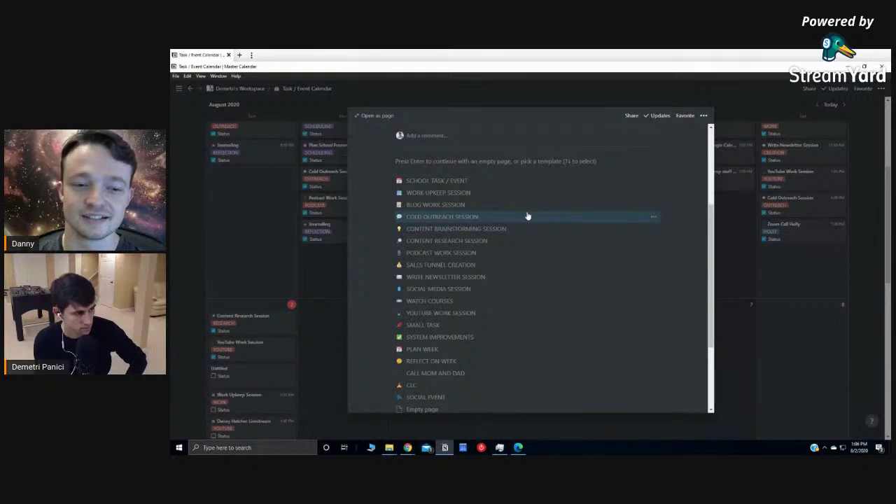
{"action": "left_click", "coordinate": [435, 352]}
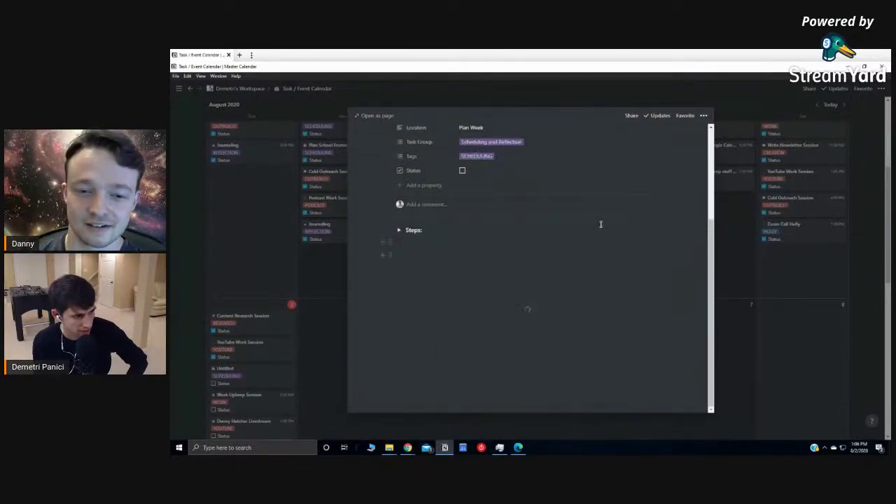
Step: Title the new entry Plan Week by copying the text from its Location property
{"action": "scroll", "coordinate": [489, 266], "scroll_direction": "down", "scroll_amount": 2}
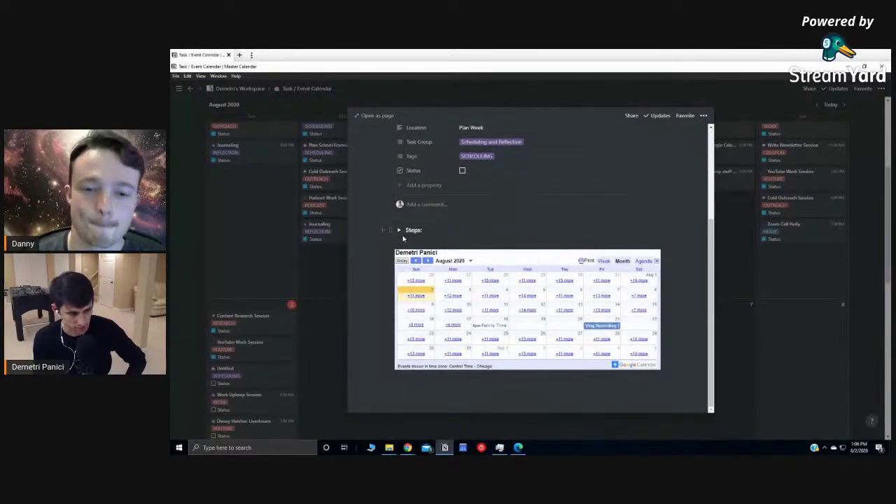
{"action": "scroll", "coordinate": [406, 238], "scroll_direction": "up", "scroll_amount": 2}
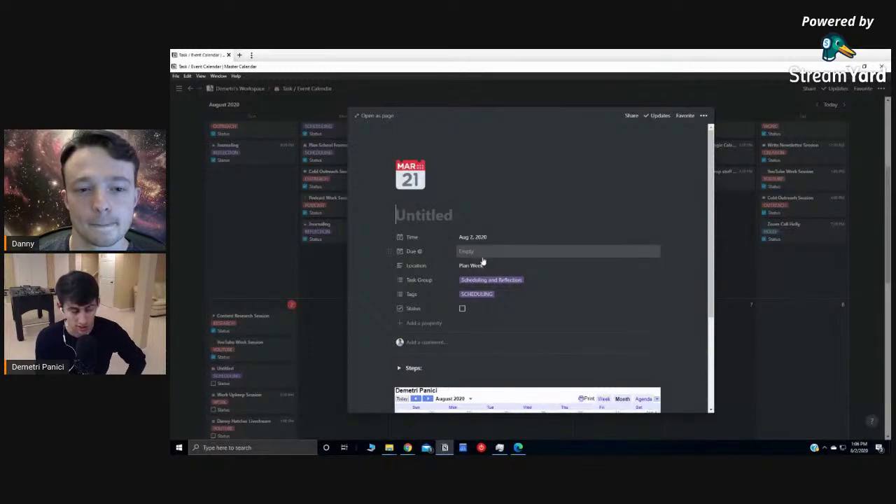
{"action": "key", "text": "ctrl+a"}
{"action": "key", "text": "ctrl+c"}
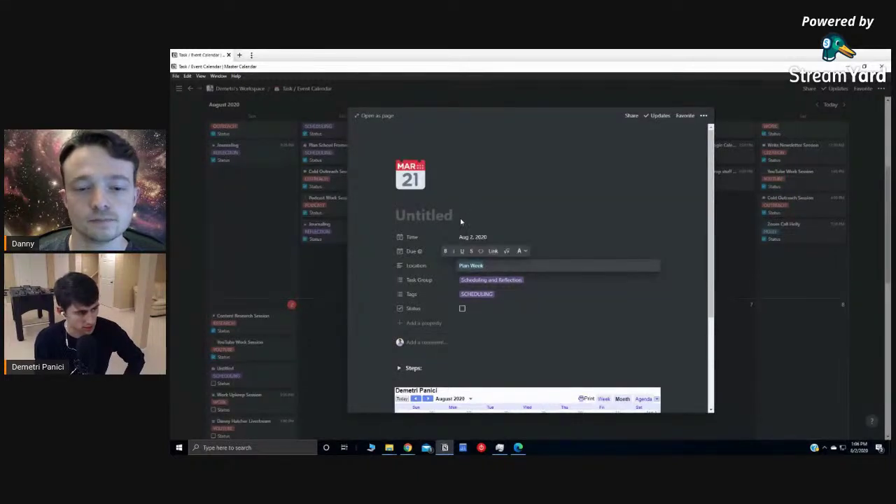
{"action": "left_click", "coordinate": [462, 219]}
{"action": "key", "text": "ctrl+v"}
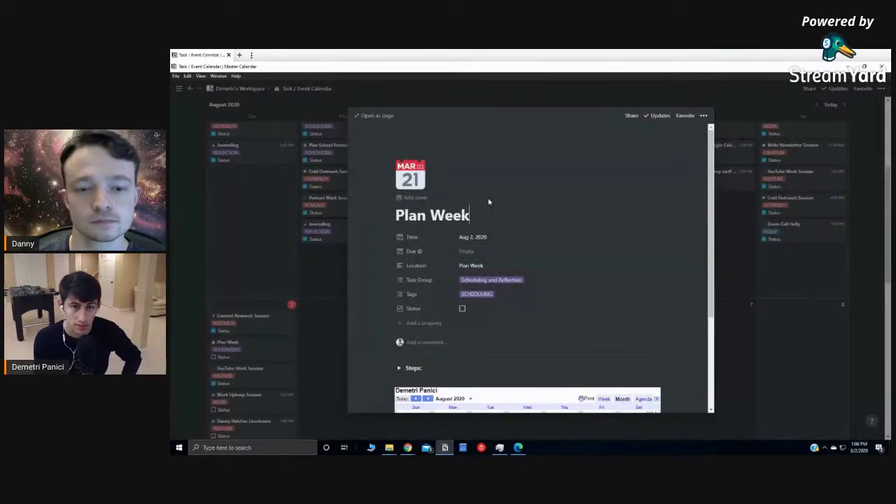
Step: Examine the Plan Week entry's Time settings and Task Group options without changing them, and close the entry
{"action": "left_click", "coordinate": [498, 241]}
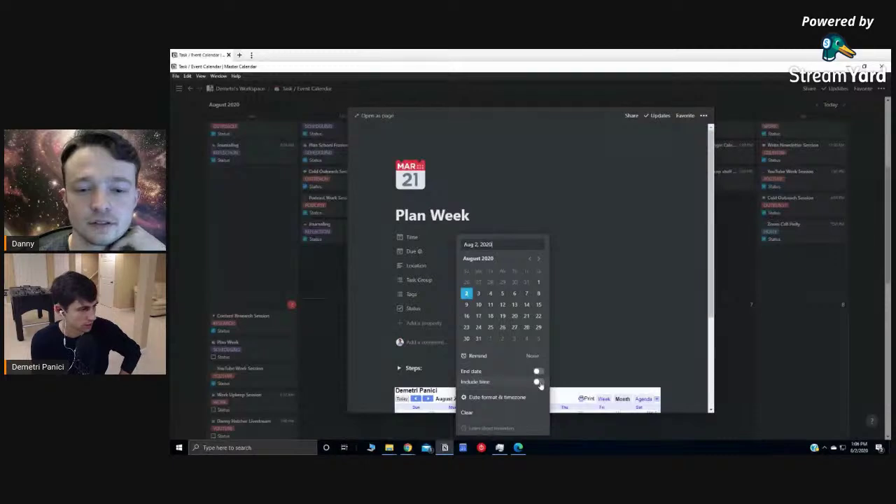
{"action": "left_click", "coordinate": [577, 226]}
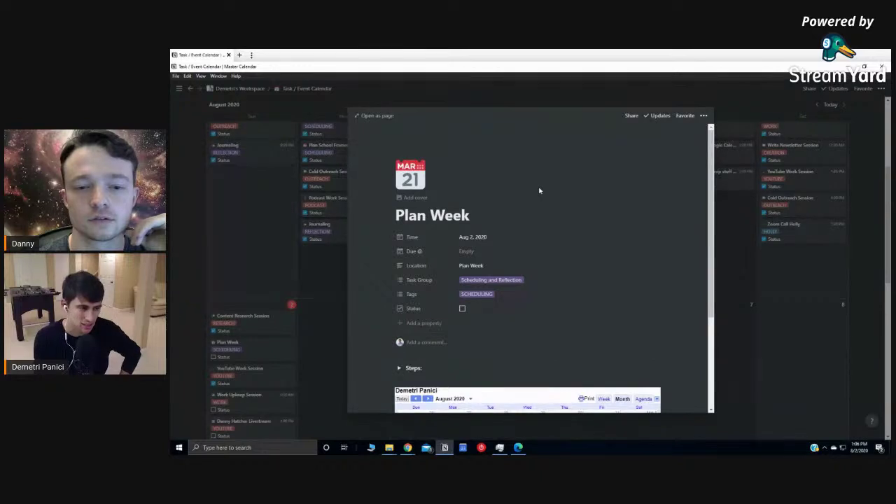
{"action": "left_click", "coordinate": [540, 280]}
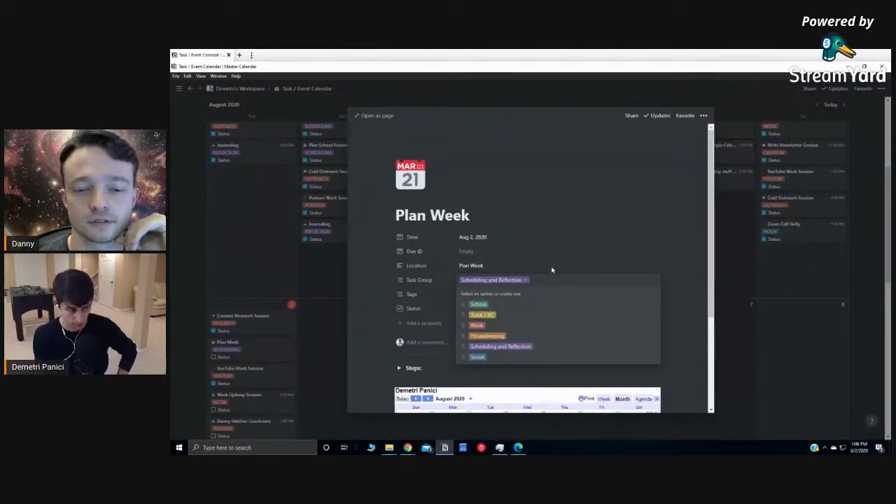
{"action": "left_click", "coordinate": [658, 265]}
{"action": "left_click", "coordinate": [635, 282]}
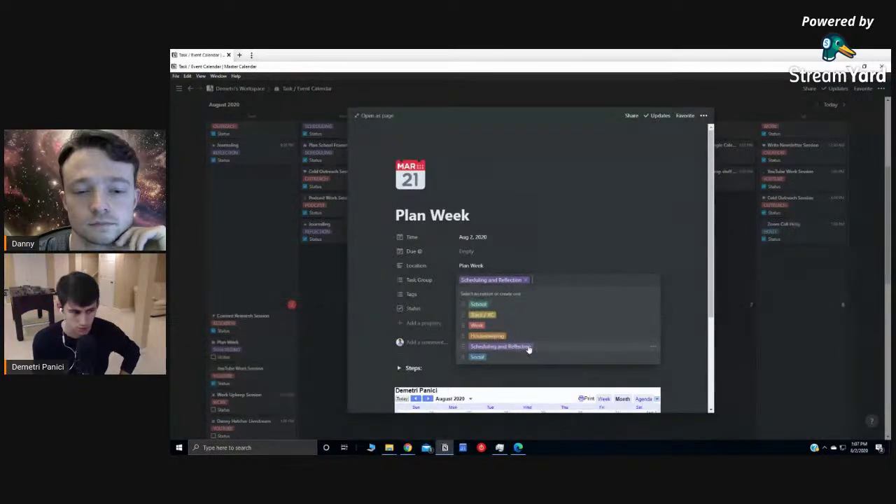
{"action": "left_click", "coordinate": [510, 178]}
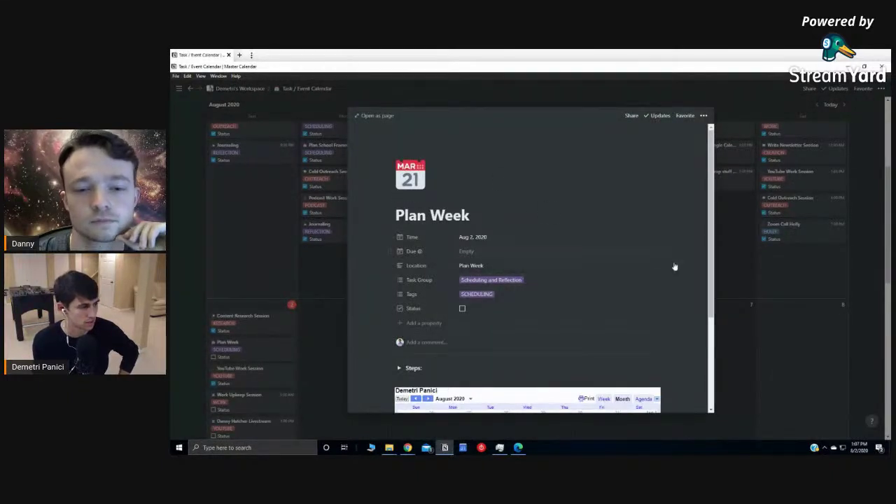
{"action": "left_click", "coordinate": [741, 262]}
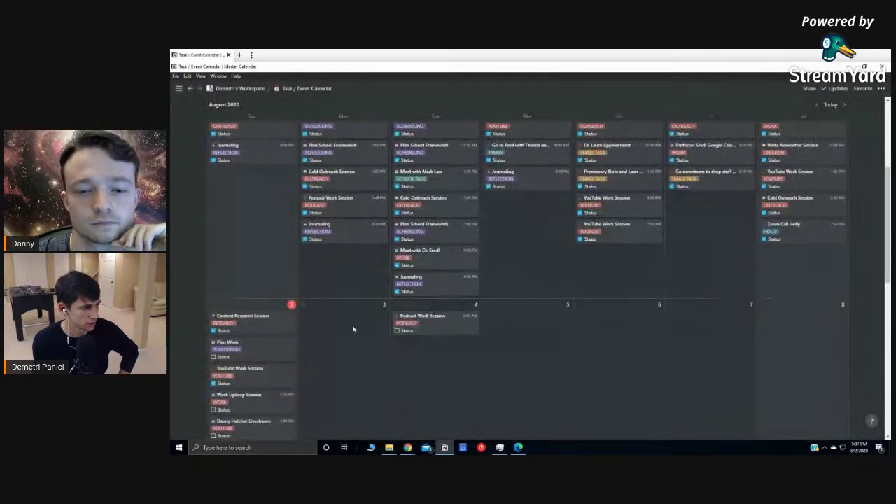
Step: Add another new entry on August 2 in the calendar and look through its template list and properties
{"action": "left_click", "coordinate": [271, 302]}
{"action": "scroll", "coordinate": [490, 306], "scroll_direction": "up", "scroll_amount": 3}
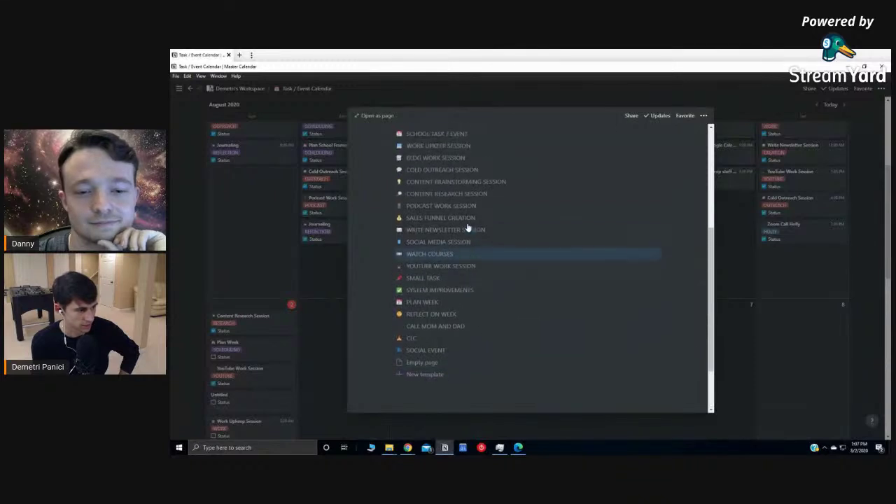
{"action": "scroll", "coordinate": [410, 168], "scroll_direction": "up", "scroll_amount": 1}
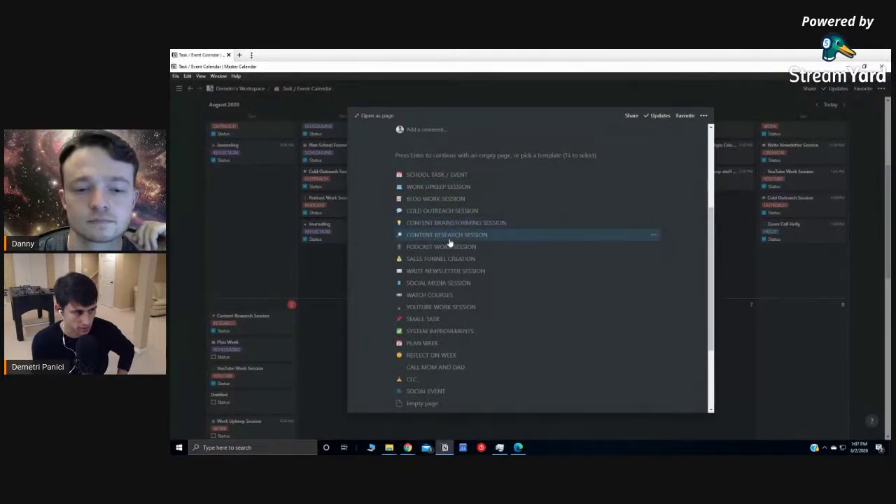
{"action": "scroll", "coordinate": [456, 209], "scroll_direction": "up", "scroll_amount": 3}
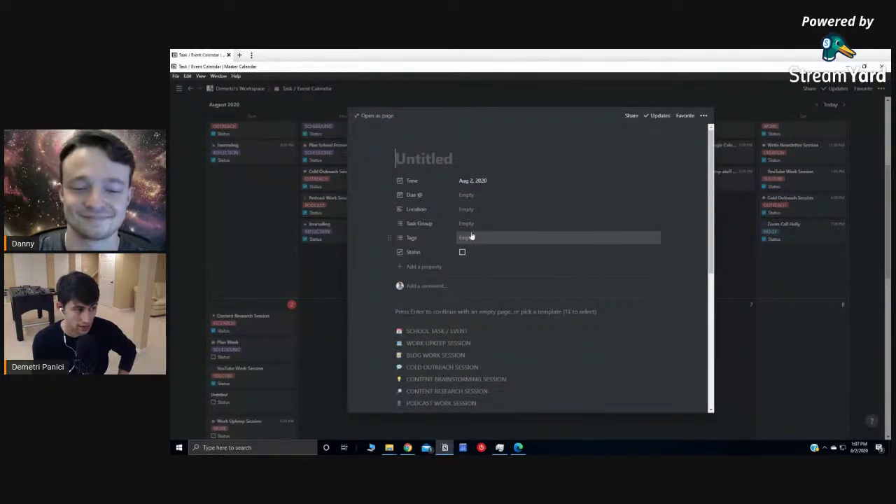
Step: Examine the available Tags and Task Group options of the untitled August 2 entry without selecting any
{"action": "left_click", "coordinate": [465, 238]}
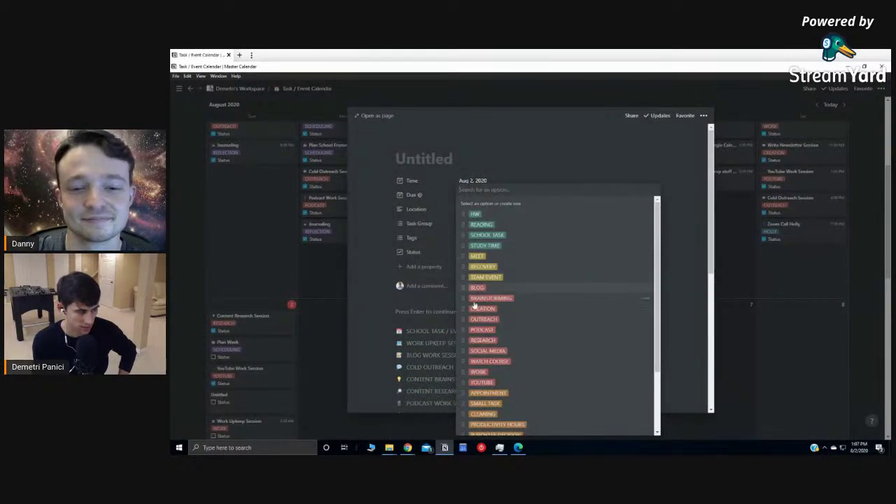
{"action": "scroll", "coordinate": [488, 350], "scroll_direction": "down", "scroll_amount": 2}
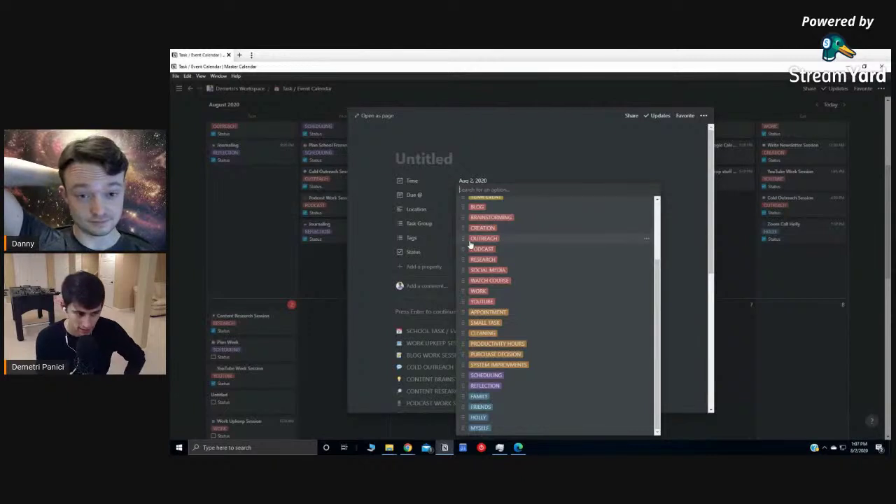
{"action": "scroll", "coordinate": [558, 263], "scroll_direction": "up", "scroll_amount": 2}
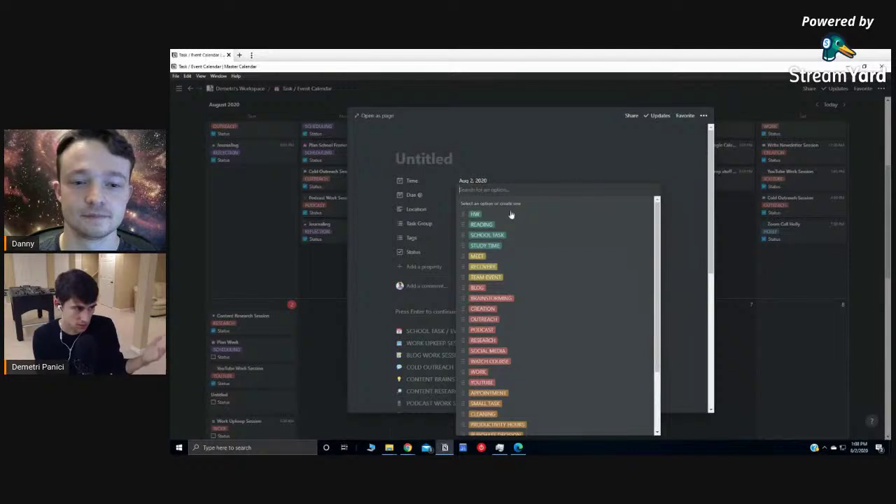
{"action": "left_click", "coordinate": [428, 211]}
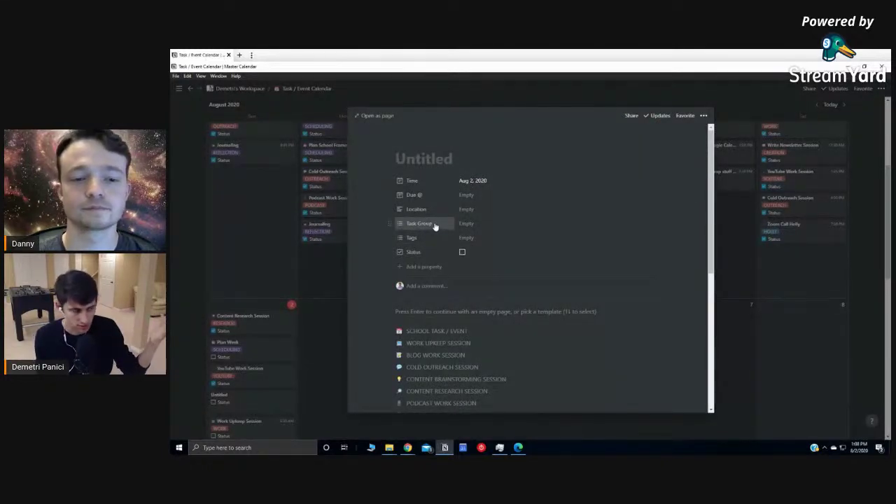
{"action": "left_click", "coordinate": [434, 229]}
{"action": "left_click", "coordinate": [459, 226]}
{"action": "left_click", "coordinate": [459, 226]}
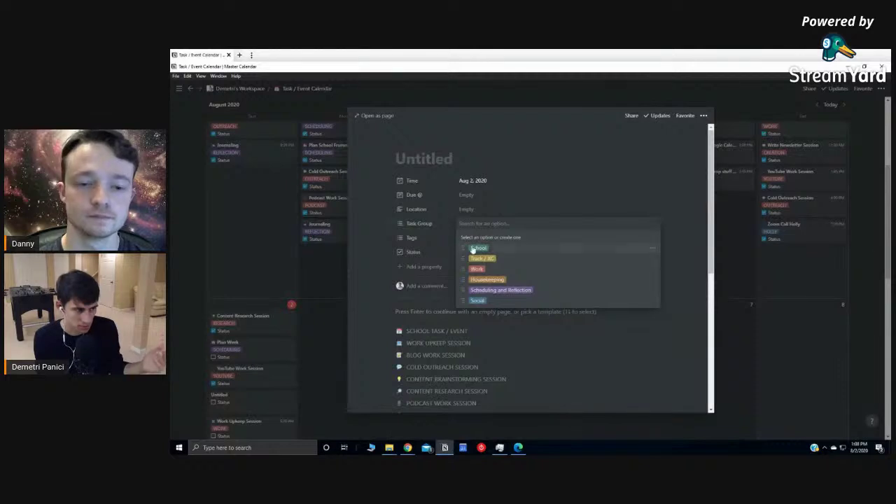
{"action": "left_click", "coordinate": [418, 209]}
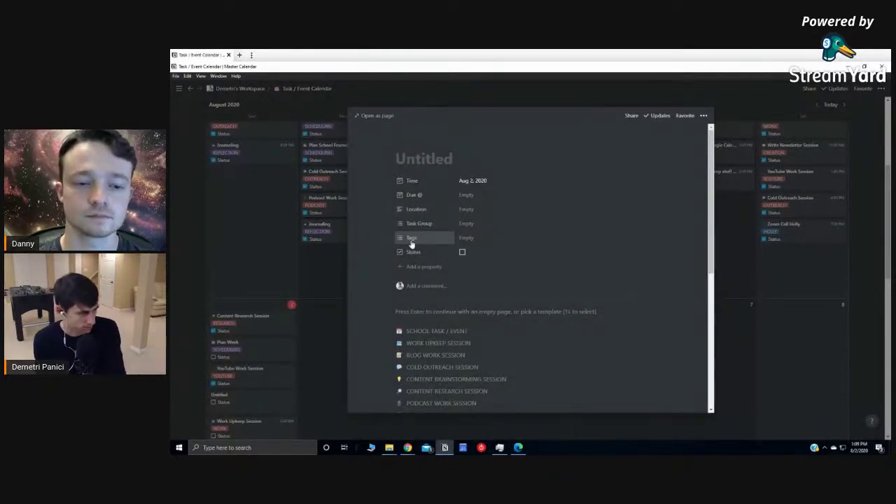
Step: Look through the untitled August 2 entry's template list, close it, and briefly check the Plan Week entry on the same day
{"action": "scroll", "coordinate": [402, 248], "scroll_direction": "down", "scroll_amount": 3}
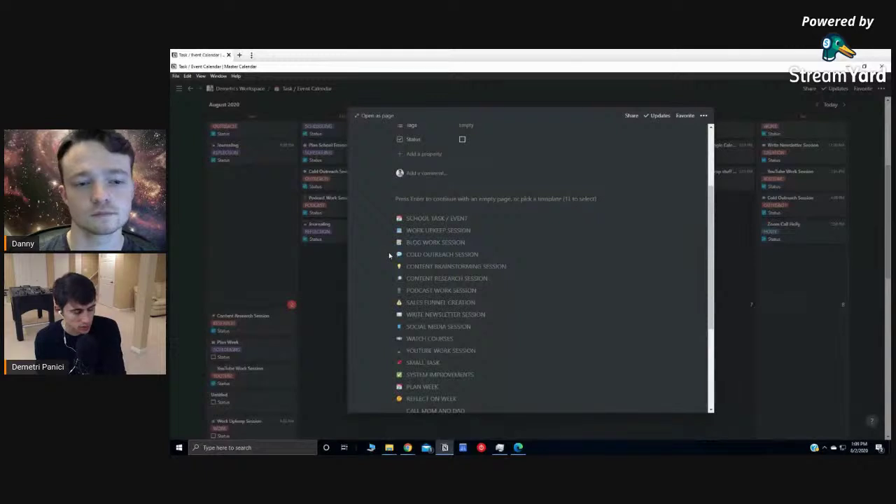
{"action": "scroll", "coordinate": [482, 392], "scroll_direction": "down", "scroll_amount": 1}
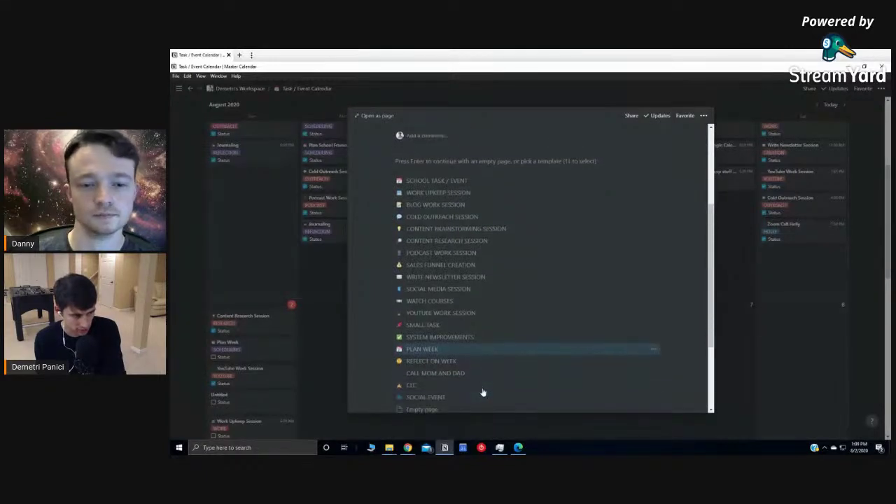
{"action": "scroll", "coordinate": [440, 381], "scroll_direction": "down", "scroll_amount": 1}
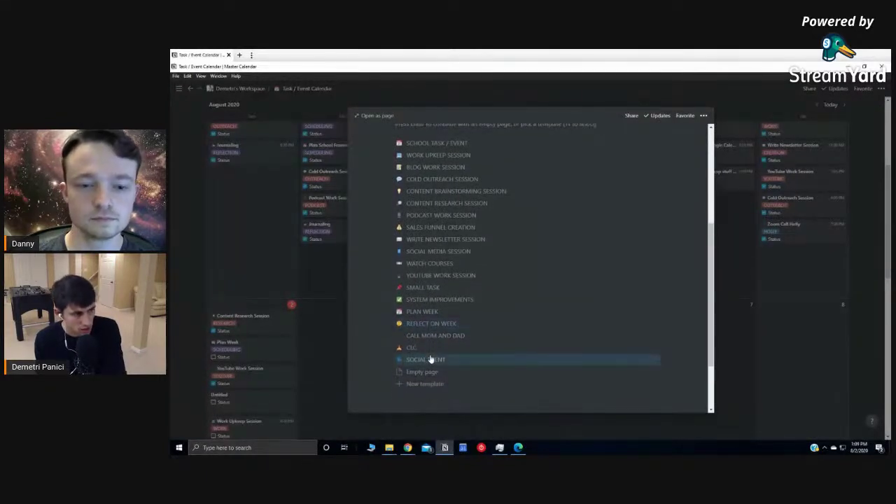
{"action": "scroll", "coordinate": [428, 358], "scroll_direction": "up", "scroll_amount": 2}
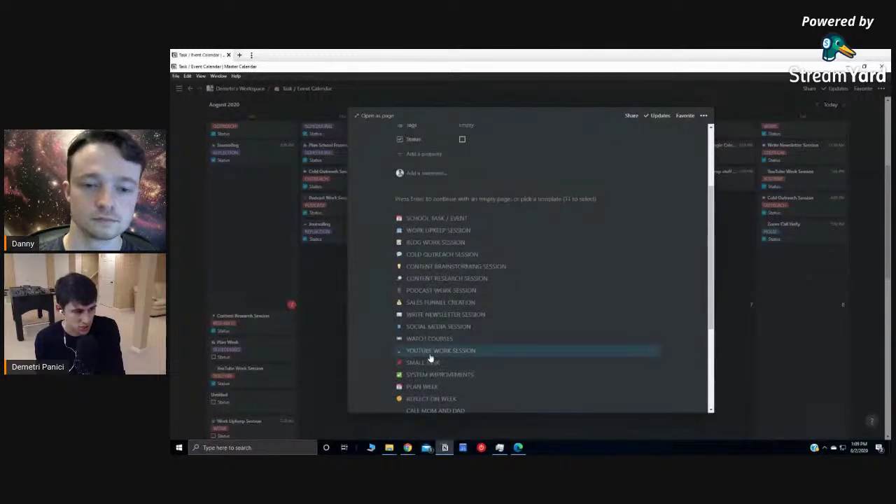
{"action": "scroll", "coordinate": [425, 355], "scroll_direction": "up", "scroll_amount": 2}
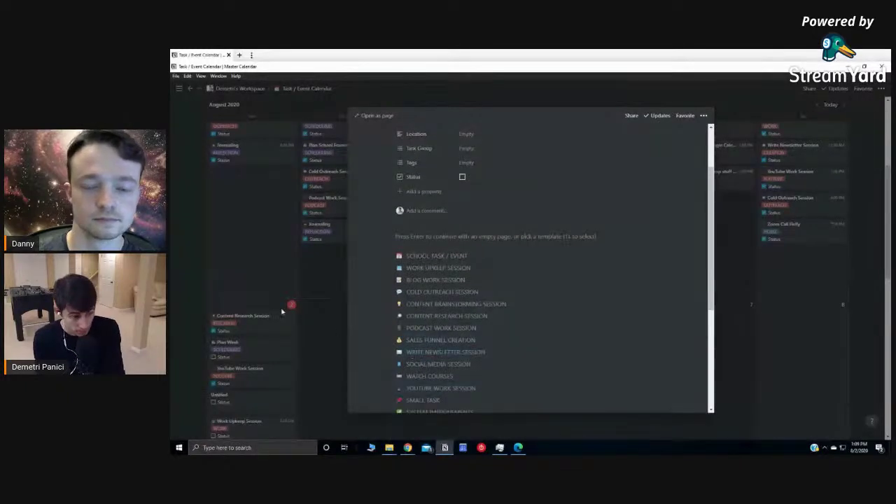
{"action": "left_click", "coordinate": [231, 354]}
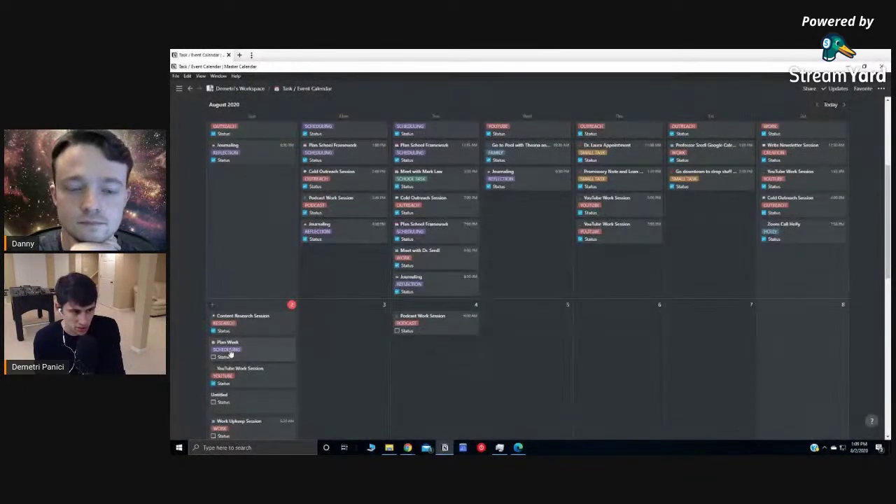
{"action": "left_click", "coordinate": [259, 345]}
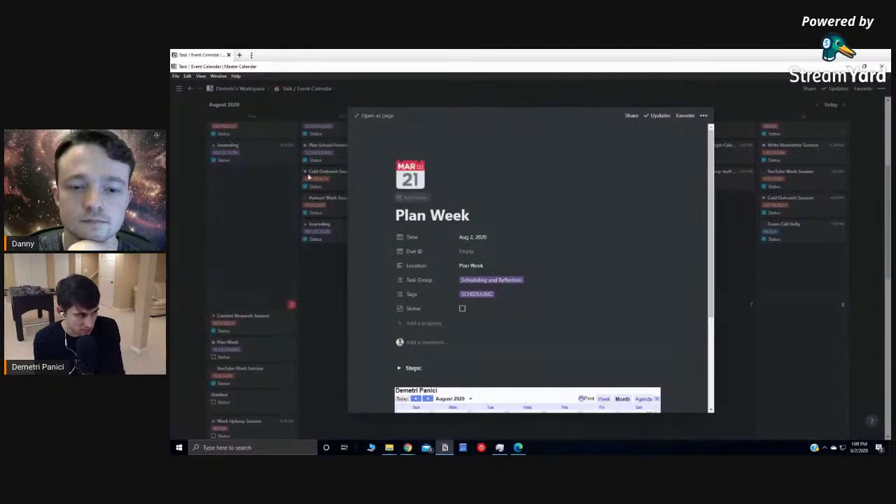
{"action": "left_click", "coordinate": [231, 130]}
Step: Delete the untitled August 2 entry from Today's Tasks in the Daily Planner
{"action": "mouse_move", "coordinate": [178, 96]}
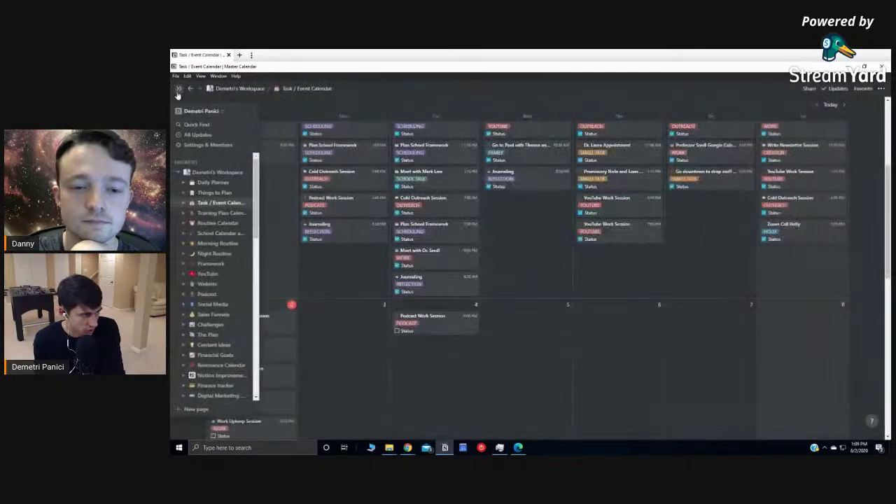
{"action": "left_click", "coordinate": [210, 183]}
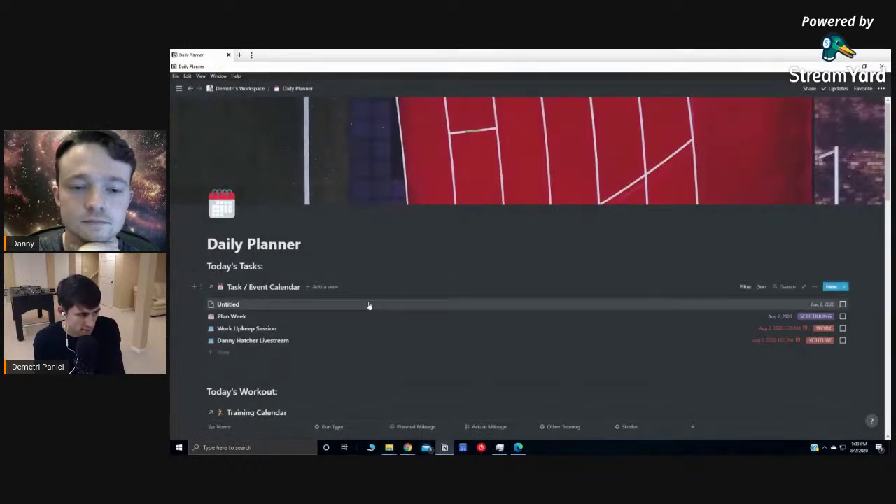
{"action": "right_click", "coordinate": [322, 307]}
{"action": "left_click", "coordinate": [332, 329]}
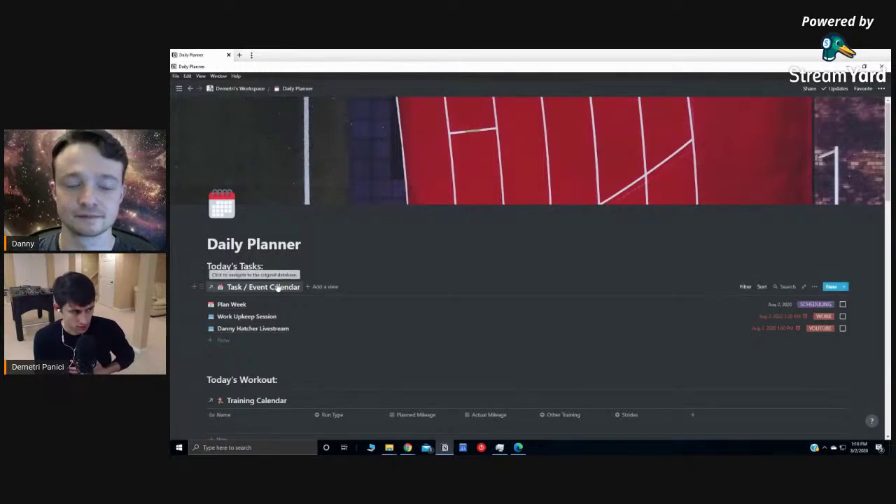
Step: Add a new entry on August 5 in the Task / Event Calendar and apply the Plan Week template
{"action": "left_click", "coordinate": [274, 288]}
{"action": "scroll", "coordinate": [325, 241], "scroll_direction": "down", "scroll_amount": 10}
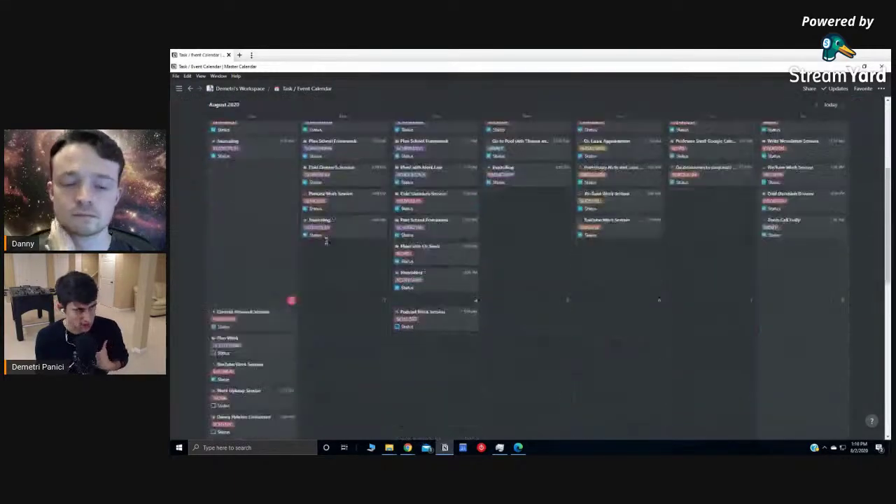
{"action": "scroll", "coordinate": [326, 242], "scroll_direction": "up", "scroll_amount": 3}
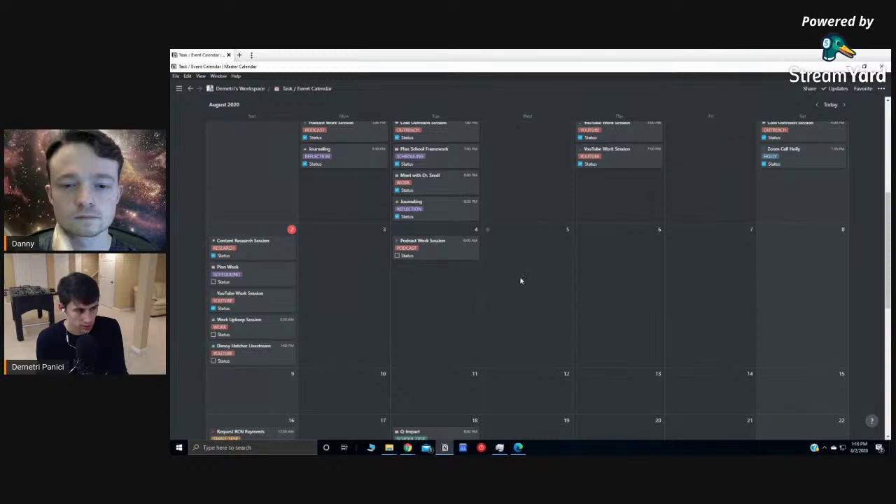
{"action": "left_click", "coordinate": [468, 282]}
{"action": "scroll", "coordinate": [424, 336], "scroll_direction": "down", "scroll_amount": 4}
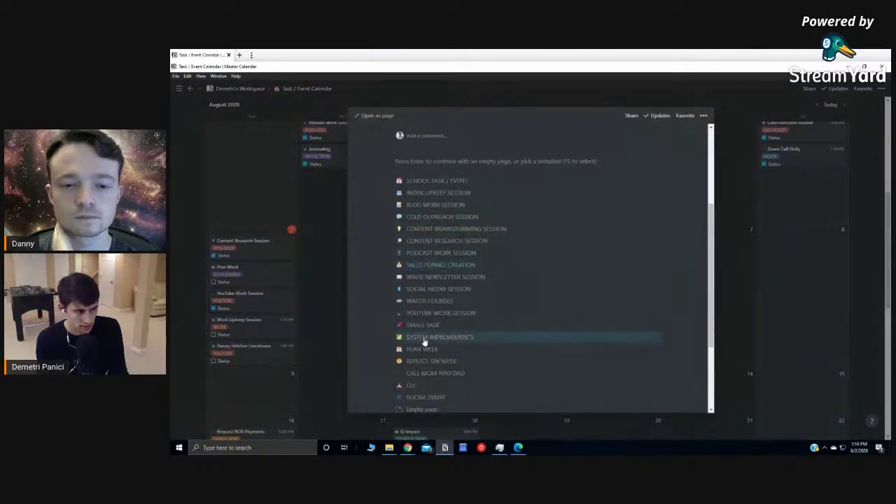
{"action": "left_click", "coordinate": [426, 313]}
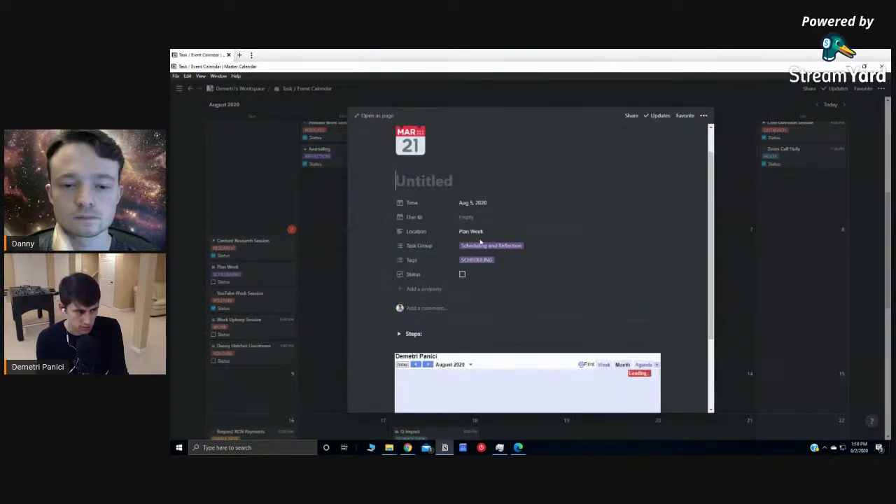
Step: Title the August 5 entry Plan Week by copying the text from its Location property, and close the entry
{"action": "left_click", "coordinate": [650, 233]}
{"action": "key", "text": "ctrl+c"}
{"action": "left_click", "coordinate": [488, 180]}
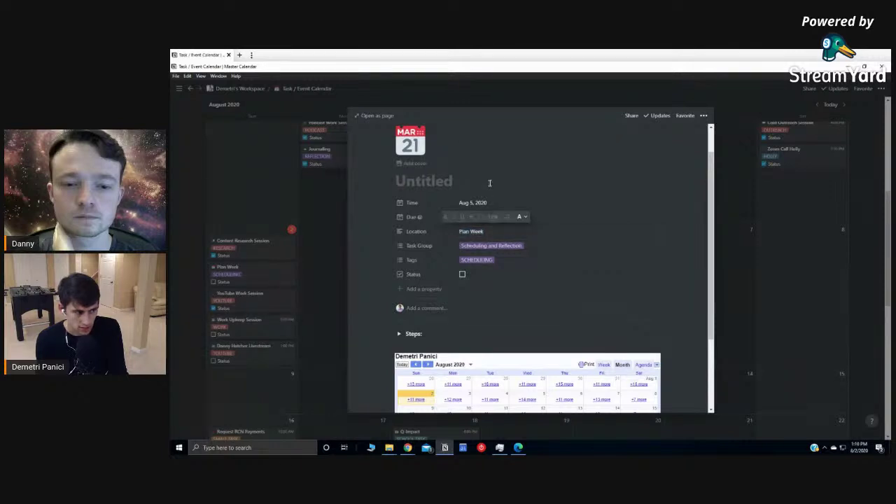
{"action": "key", "text": "ctrl+v"}
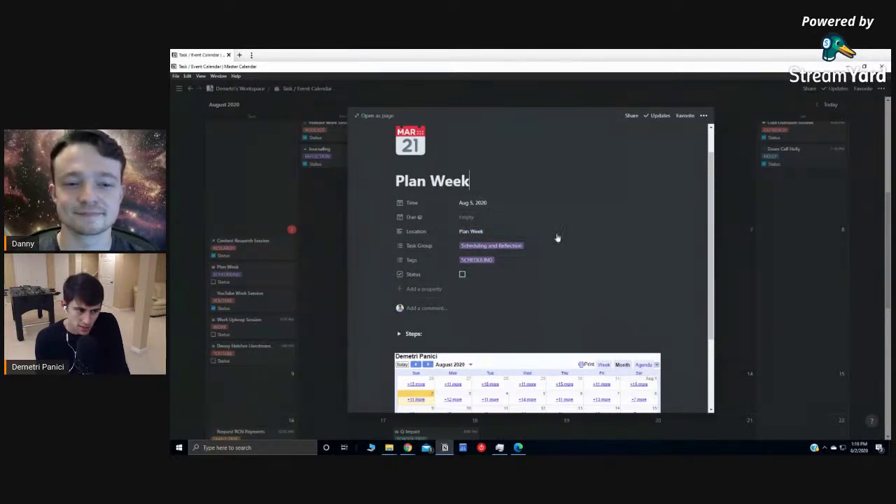
{"action": "left_click", "coordinate": [777, 348]}
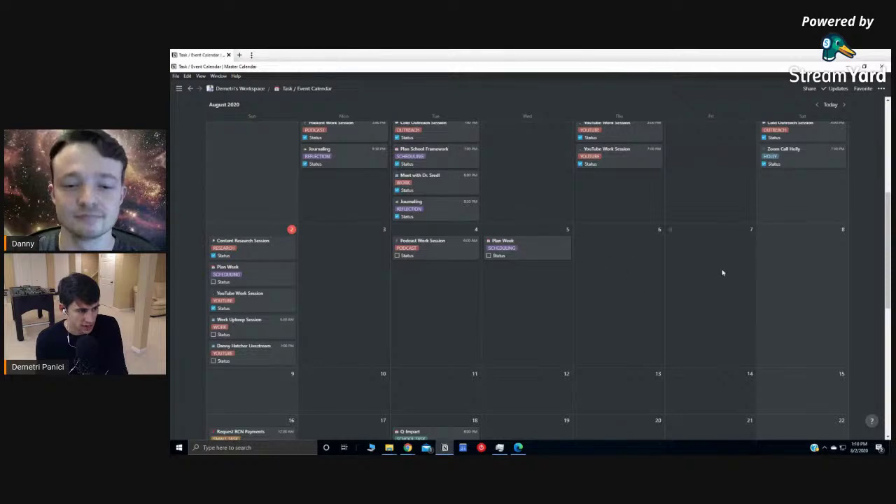
Step: Open the Routine Calendar and look through its daily routine entries from July up to August 2
{"action": "scroll", "coordinate": [346, 289], "scroll_direction": "down", "scroll_amount": 1}
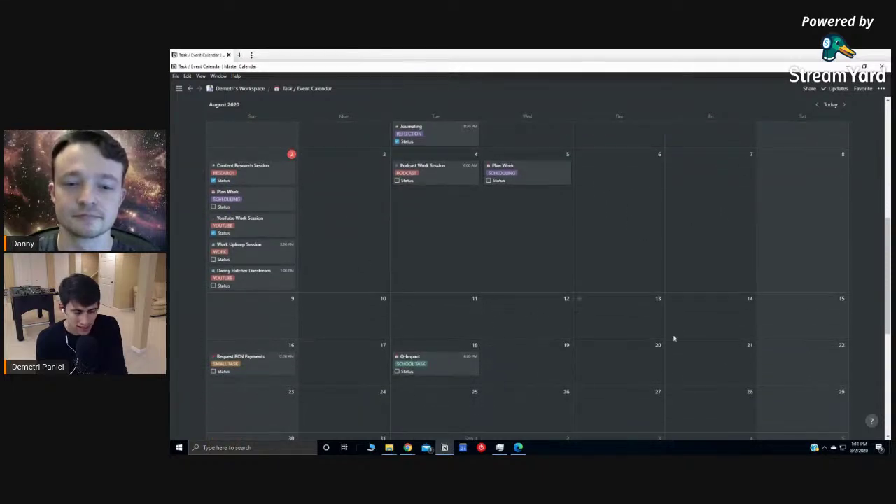
{"action": "scroll", "coordinate": [224, 332], "scroll_direction": "up", "scroll_amount": 2}
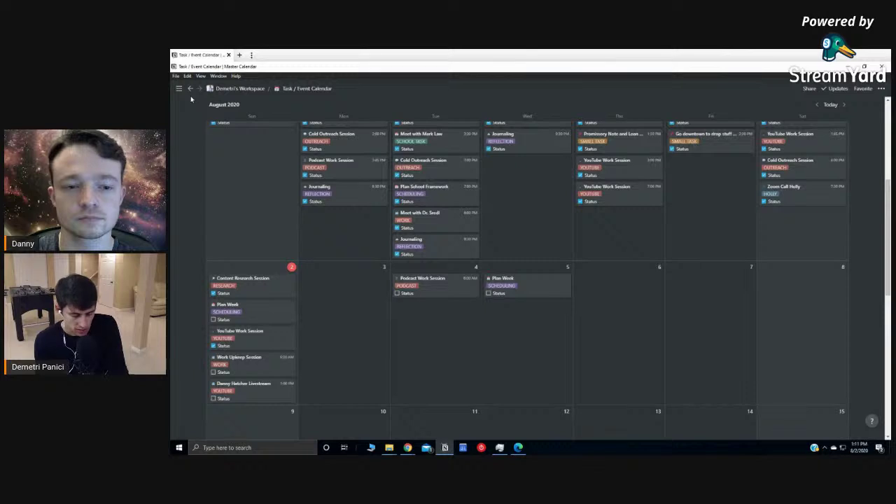
{"action": "mouse_move", "coordinate": [179, 88]}
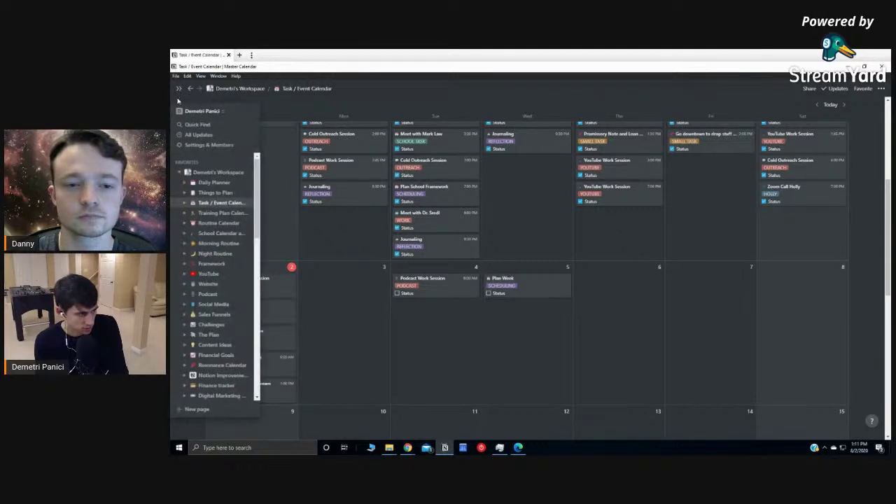
{"action": "left_click", "coordinate": [213, 224]}
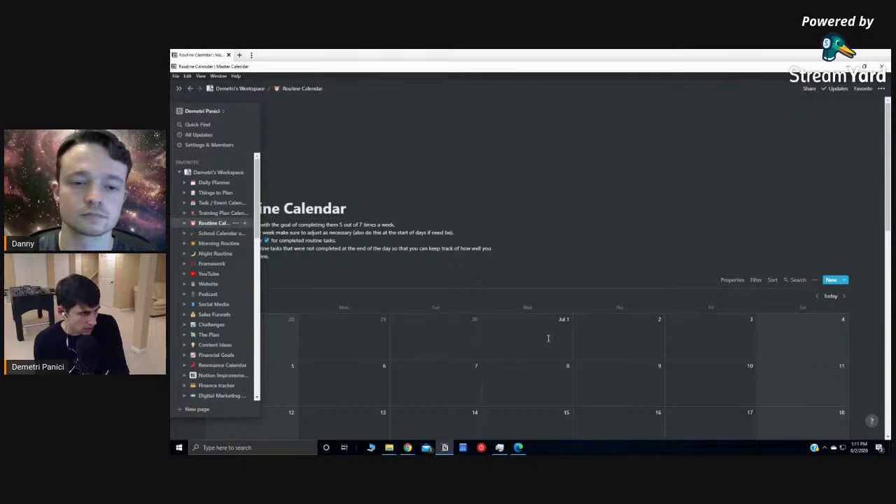
{"action": "scroll", "coordinate": [545, 329], "scroll_direction": "down", "scroll_amount": 5}
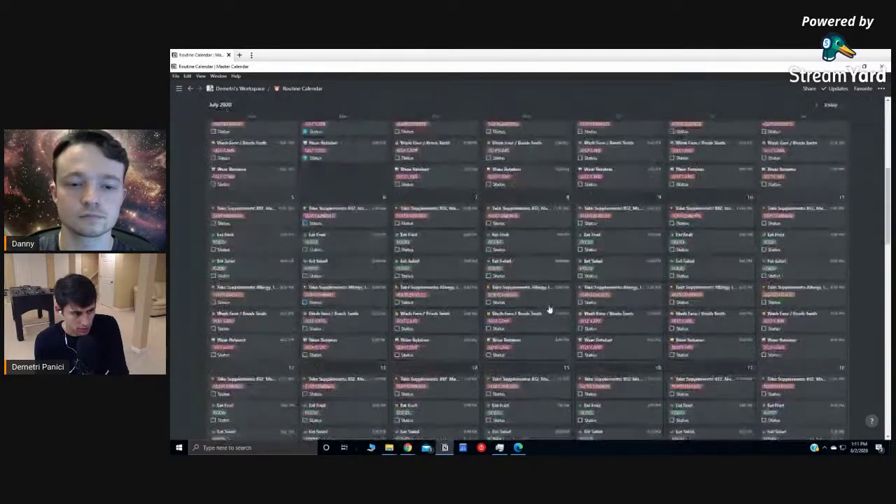
{"action": "scroll", "coordinate": [549, 308], "scroll_direction": "down", "scroll_amount": 3}
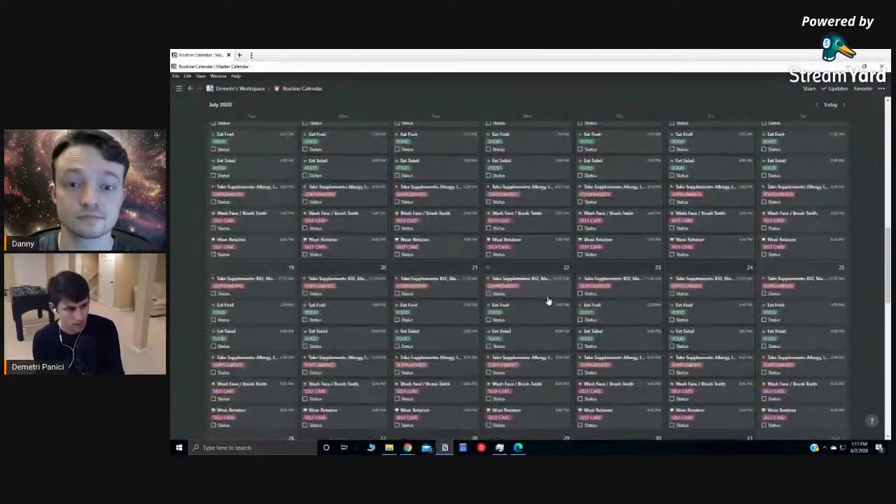
{"action": "scroll", "coordinate": [546, 297], "scroll_direction": "down", "scroll_amount": 2}
{"action": "scroll", "coordinate": [546, 298], "scroll_direction": "down", "scroll_amount": 3}
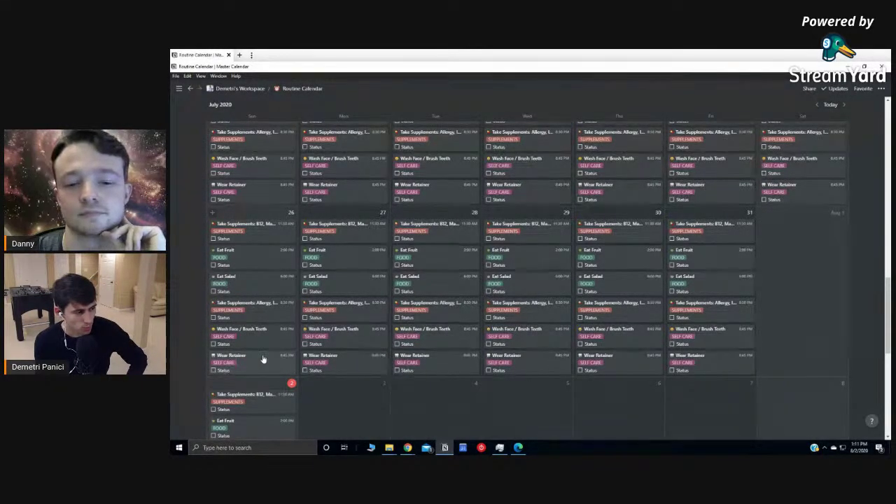
Step: Mark the B12, Mag, Potassium, Amino, and Vitamin D supplements routine as done in the Daily Planner's Today's Routine
{"action": "mouse_move", "coordinate": [179, 89]}
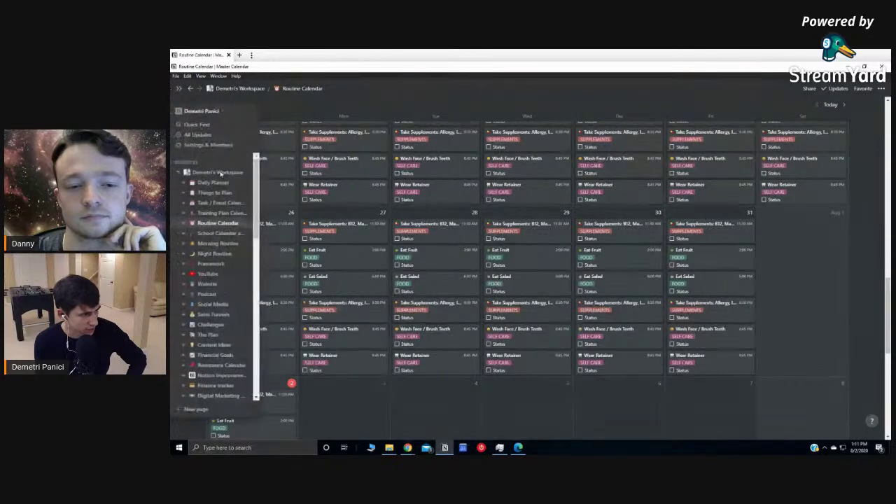
{"action": "left_click", "coordinate": [218, 183]}
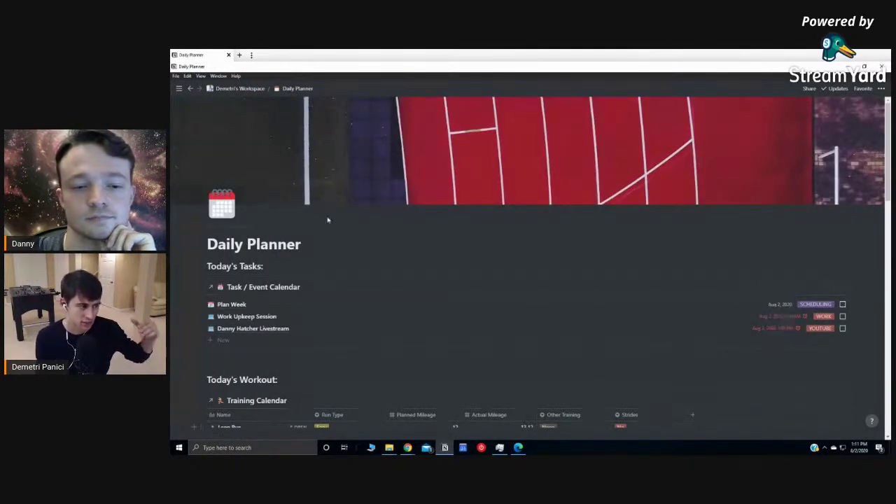
{"action": "scroll", "coordinate": [296, 312], "scroll_direction": "down", "scroll_amount": 5}
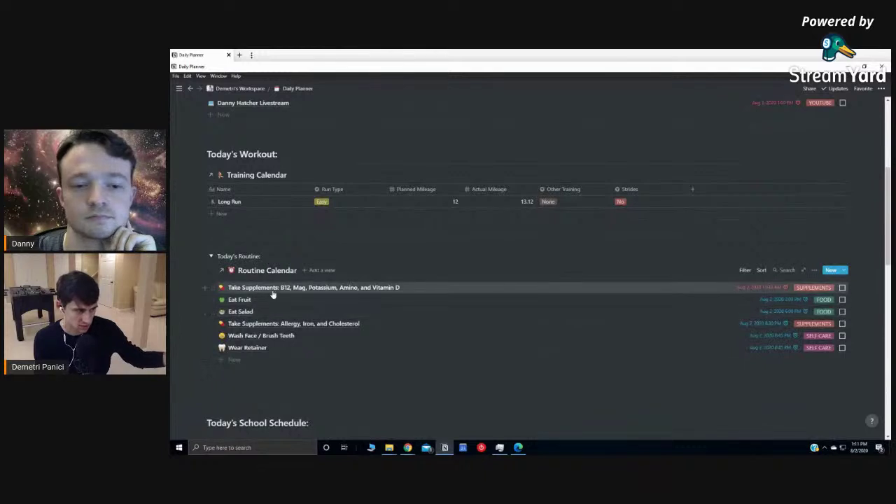
{"action": "left_click", "coordinate": [842, 287]}
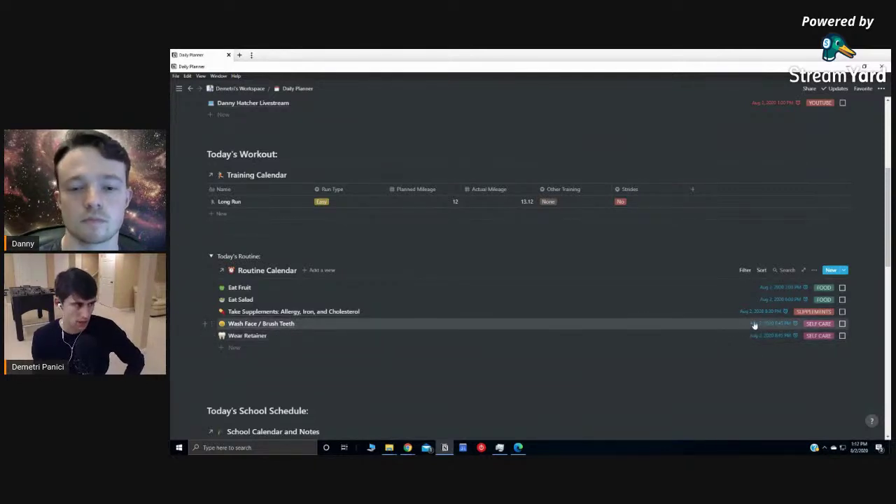
Step: Review the Today's Tasks, Today's Workout and Today's Routine sections of the Daily Planner
{"action": "scroll", "coordinate": [756, 323], "scroll_direction": "up", "scroll_amount": 5}
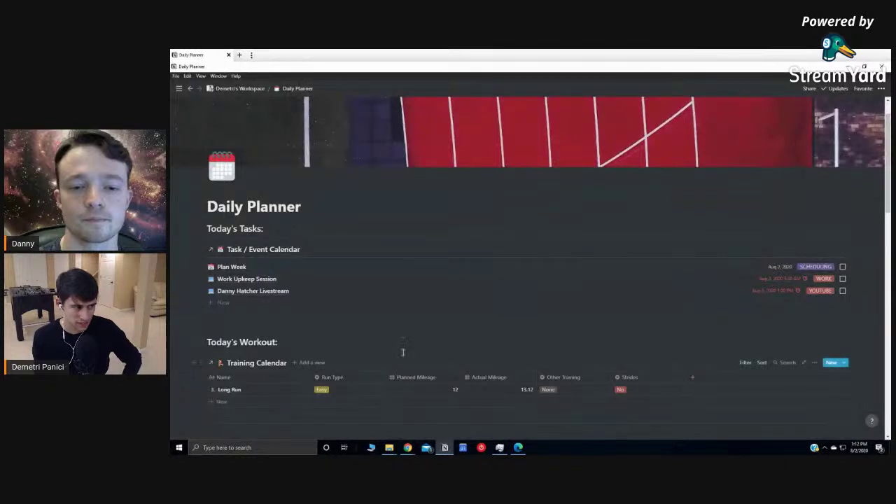
{"action": "scroll", "coordinate": [304, 315], "scroll_direction": "down", "scroll_amount": 5}
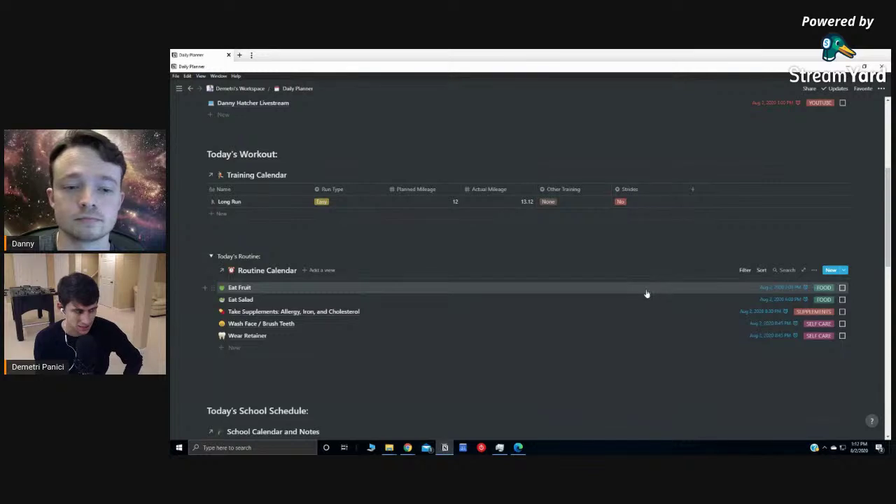
{"action": "scroll", "coordinate": [643, 298], "scroll_direction": "up", "scroll_amount": 5}
{"action": "scroll", "coordinate": [645, 305], "scroll_direction": "down", "scroll_amount": 6}
{"action": "scroll", "coordinate": [645, 305], "scroll_direction": "up", "scroll_amount": 2}
{"action": "scroll", "coordinate": [643, 308], "scroll_direction": "down", "scroll_amount": 1}
{"action": "scroll", "coordinate": [644, 308], "scroll_direction": "up", "scroll_amount": 1}
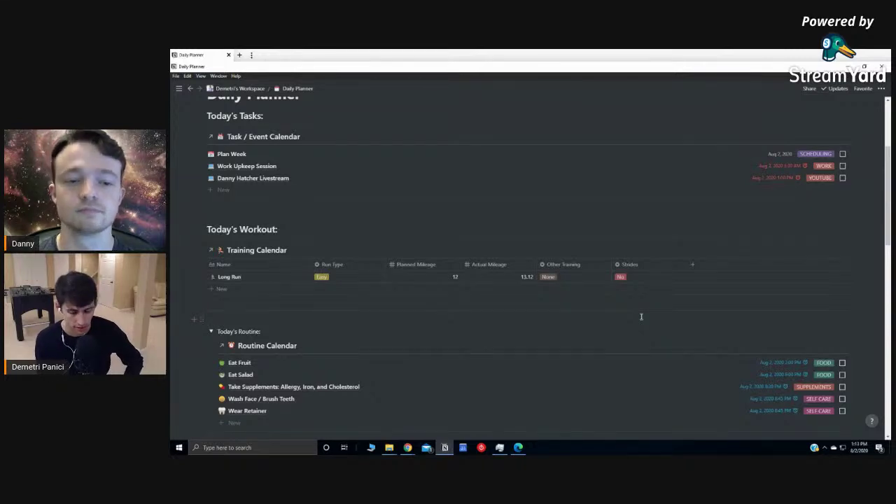
{"action": "scroll", "coordinate": [695, 280], "scroll_direction": "down", "scroll_amount": 1}
{"action": "scroll", "coordinate": [693, 289], "scroll_direction": "up", "scroll_amount": 1}
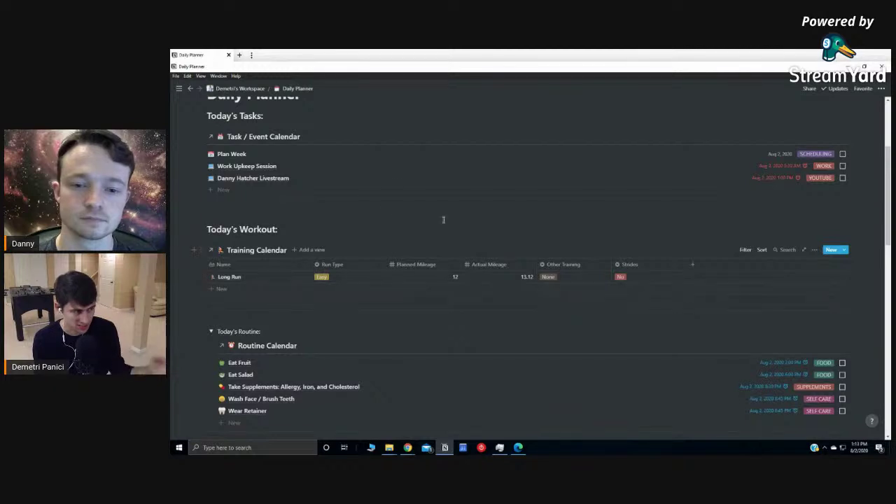
{"action": "scroll", "coordinate": [319, 350], "scroll_direction": "up", "scroll_amount": 1}
{"action": "scroll", "coordinate": [317, 376], "scroll_direction": "down", "scroll_amount": 1}
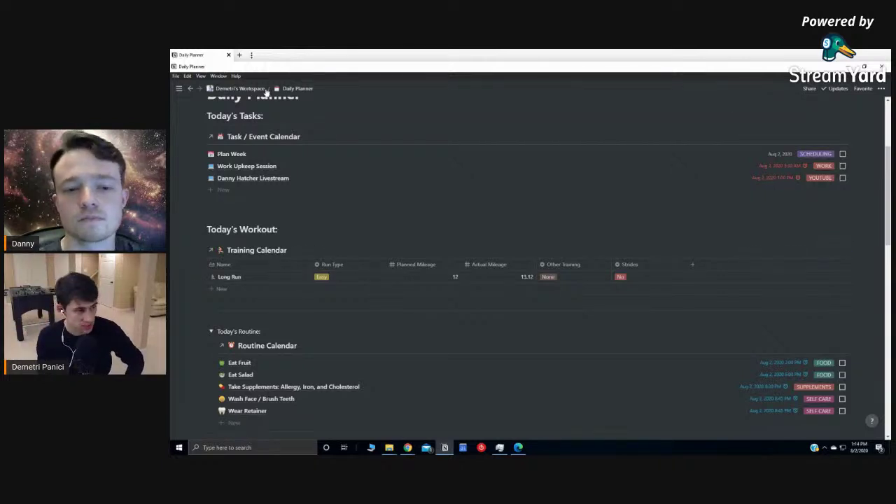
Step: Add an August 9 entry to the Task / Event Calendar using the REFLECT ON WEEK template
{"action": "left_click", "coordinate": [233, 136]}
{"action": "scroll", "coordinate": [431, 295], "scroll_direction": "down", "scroll_amount": 5}
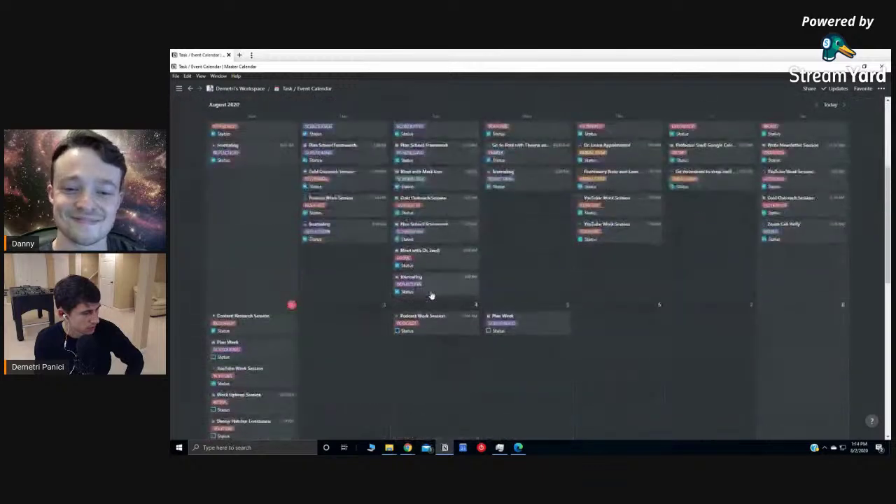
{"action": "scroll", "coordinate": [510, 290], "scroll_direction": "down", "scroll_amount": 5}
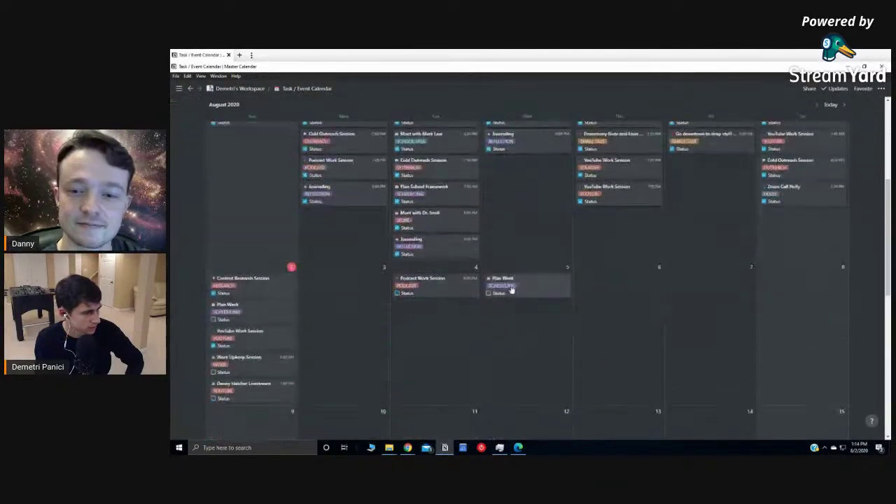
{"action": "left_click", "coordinate": [276, 254]}
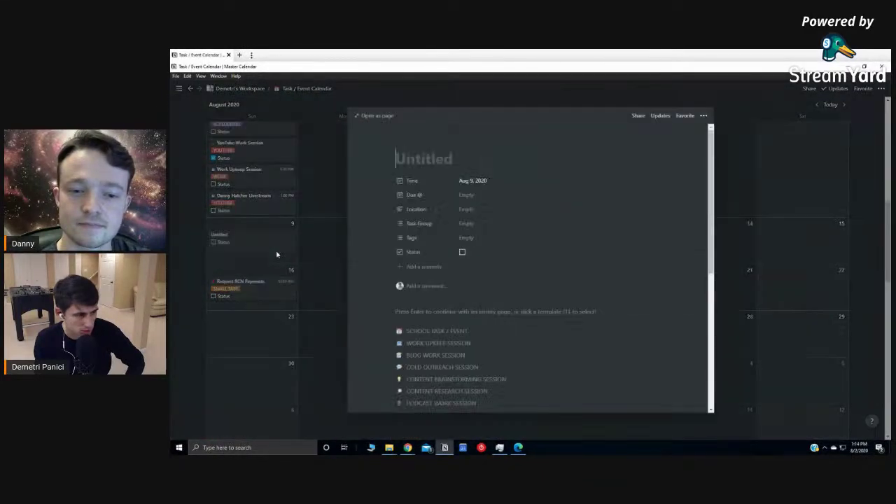
{"action": "scroll", "coordinate": [462, 345], "scroll_direction": "down", "scroll_amount": 3}
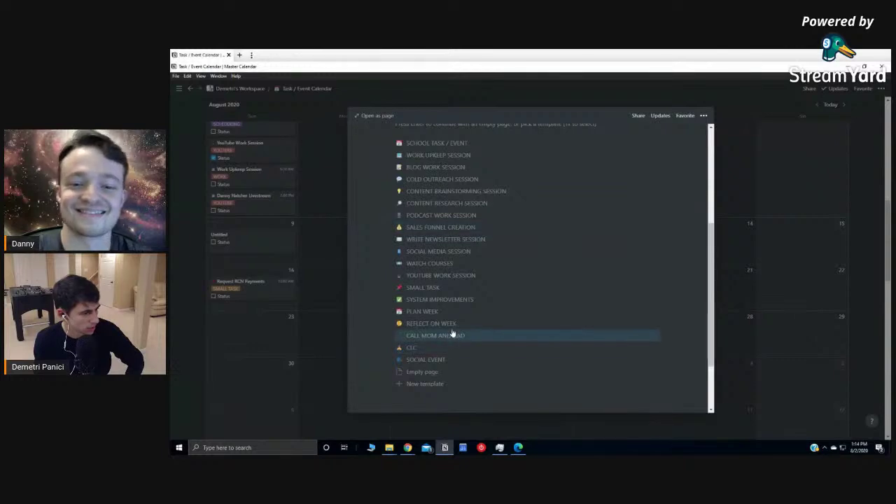
{"action": "left_click", "coordinate": [452, 329]}
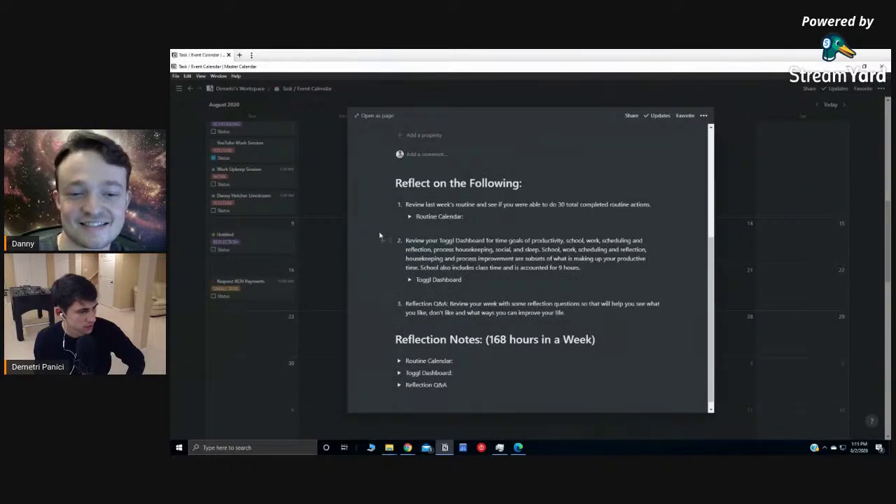
Step: Expand the Routine Calendar toggles under Reflect on the Following and under Reflection Notes to view their contents
{"action": "left_click", "coordinate": [409, 217]}
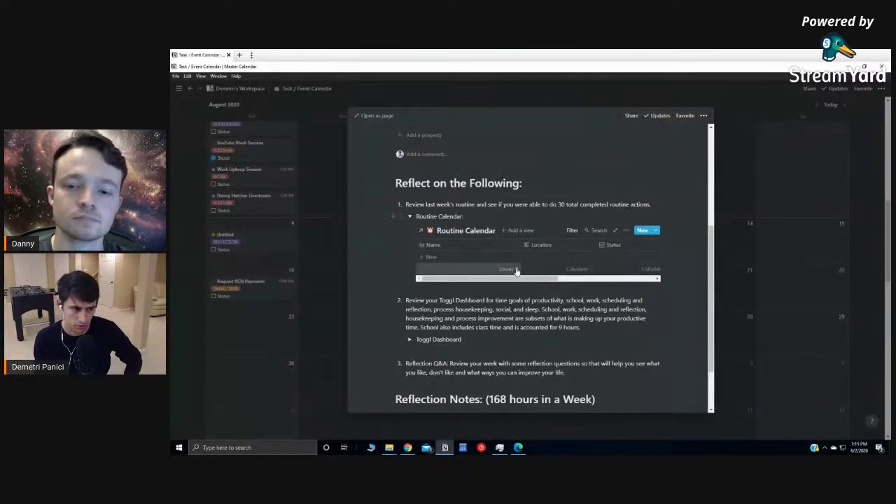
{"action": "scroll", "coordinate": [419, 322], "scroll_direction": "down", "scroll_amount": 2}
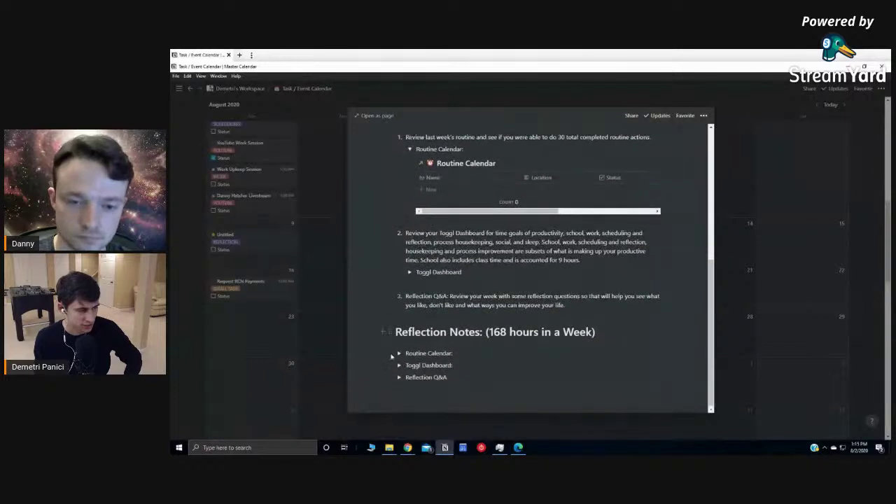
{"action": "left_click", "coordinate": [398, 354]}
{"action": "scroll", "coordinate": [420, 350], "scroll_direction": "down", "scroll_amount": 1}
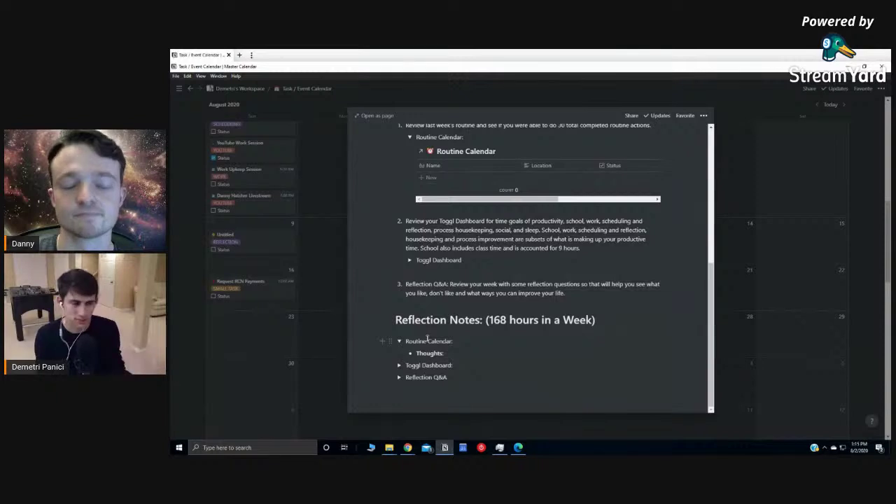
Step: Expand the Toggl Dashboard toggle under Reflect on the Following to view its link, and collapse it again
{"action": "scroll", "coordinate": [434, 302], "scroll_direction": "down", "scroll_amount": 1}
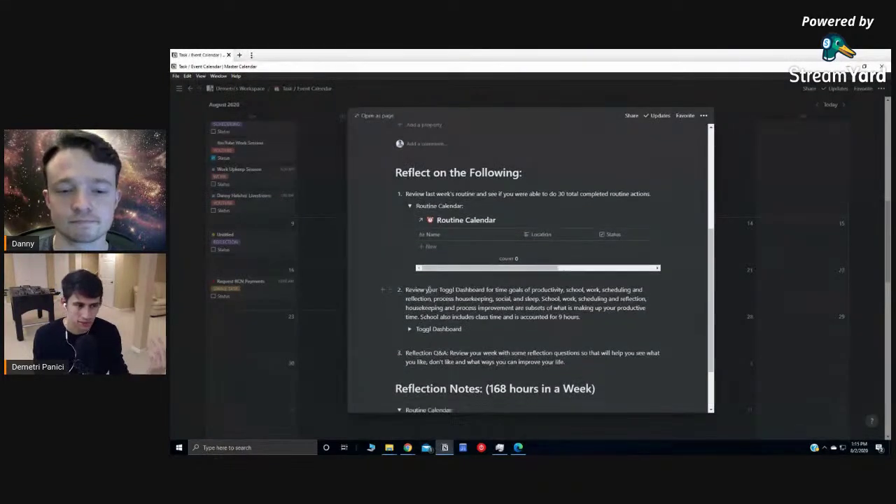
{"action": "left_click", "coordinate": [411, 298]}
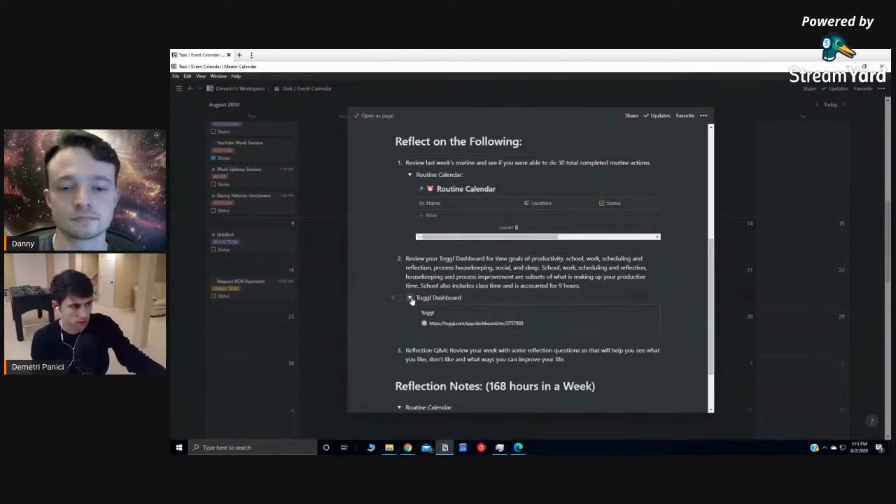
{"action": "left_click", "coordinate": [410, 299]}
{"action": "left_click", "coordinate": [410, 298]}
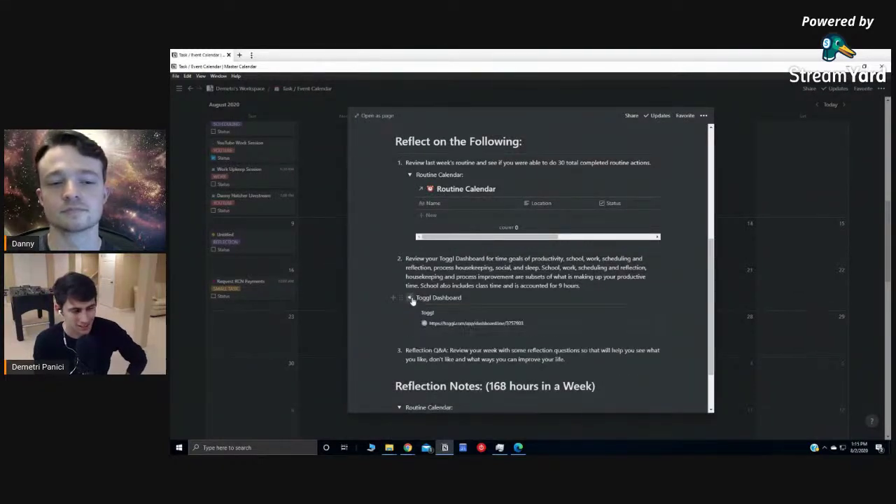
{"action": "left_click", "coordinate": [410, 298]}
{"action": "left_click", "coordinate": [410, 298]}
{"action": "left_click", "coordinate": [410, 298]}
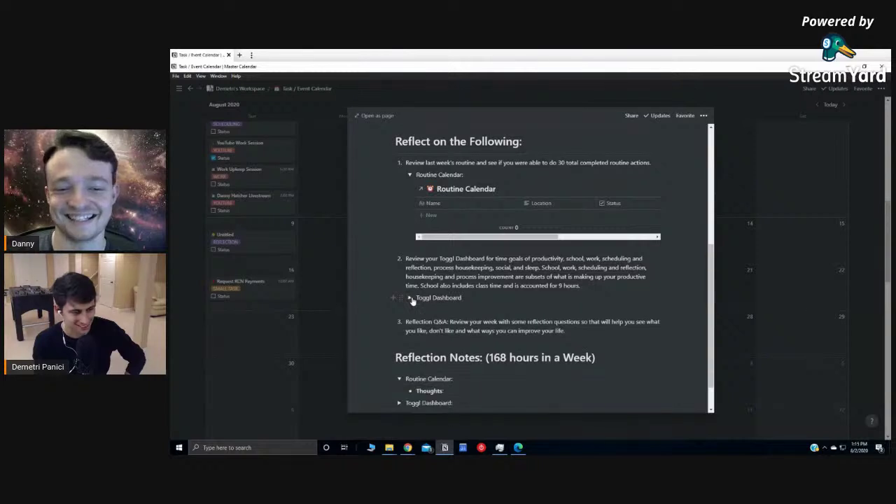
Step: Expand the Toggl Dashboard section in the Reflection Notes, read through its weekly hour goals, and collapse it
{"action": "scroll", "coordinate": [414, 346], "scroll_direction": "down", "scroll_amount": 1}
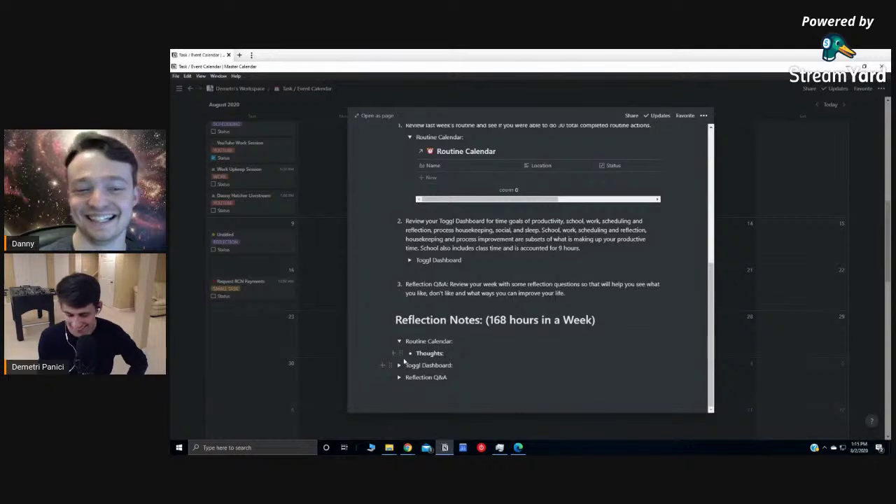
{"action": "left_click", "coordinate": [399, 365]}
{"action": "scroll", "coordinate": [476, 210], "scroll_direction": "down", "scroll_amount": 4}
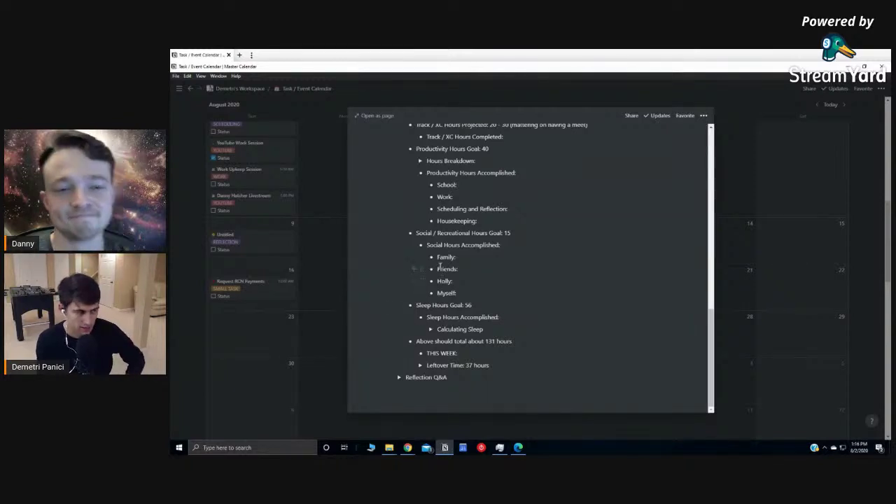
{"action": "scroll", "coordinate": [430, 259], "scroll_direction": "up", "scroll_amount": 3}
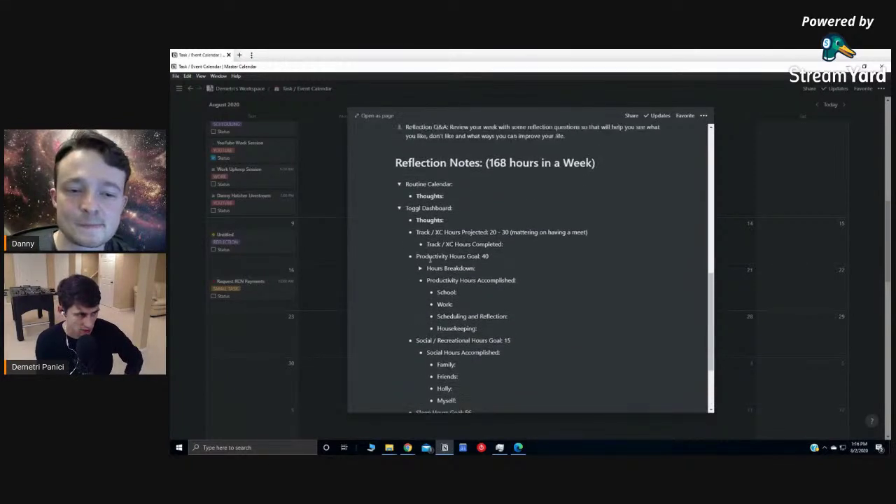
{"action": "left_click", "coordinate": [399, 214]}
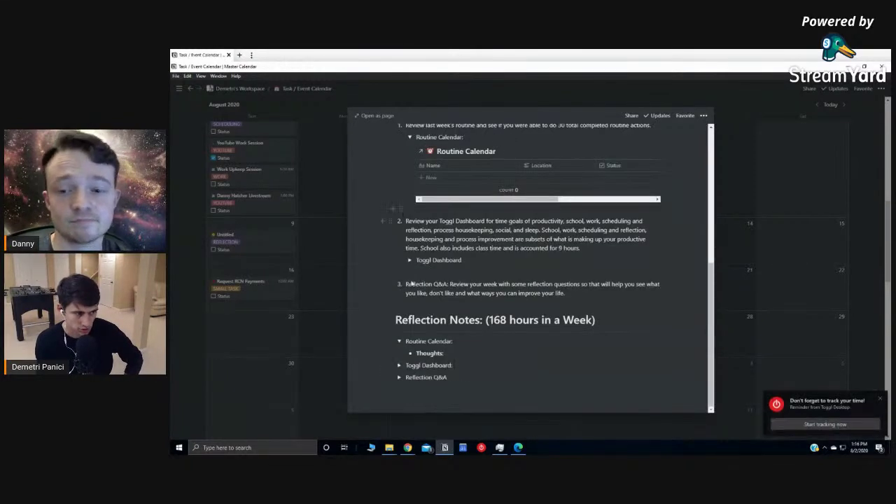
Step: Expand Reflection Q&A, review its questions together with the entry's properties and reflection instructions, and close the entry
{"action": "left_click", "coordinate": [399, 377]}
{"action": "scroll", "coordinate": [401, 349], "scroll_direction": "down", "scroll_amount": 2}
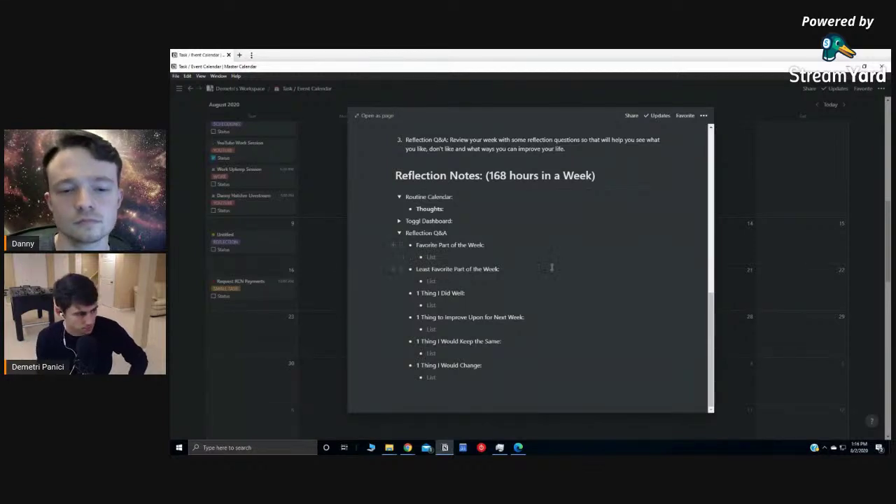
{"action": "scroll", "coordinate": [551, 266], "scroll_direction": "up", "scroll_amount": 10}
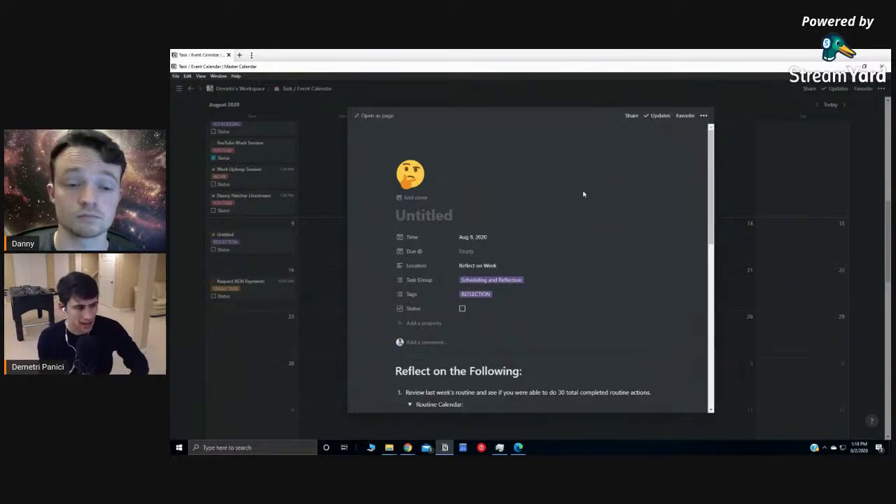
{"action": "scroll", "coordinate": [480, 300], "scroll_direction": "down", "scroll_amount": 10}
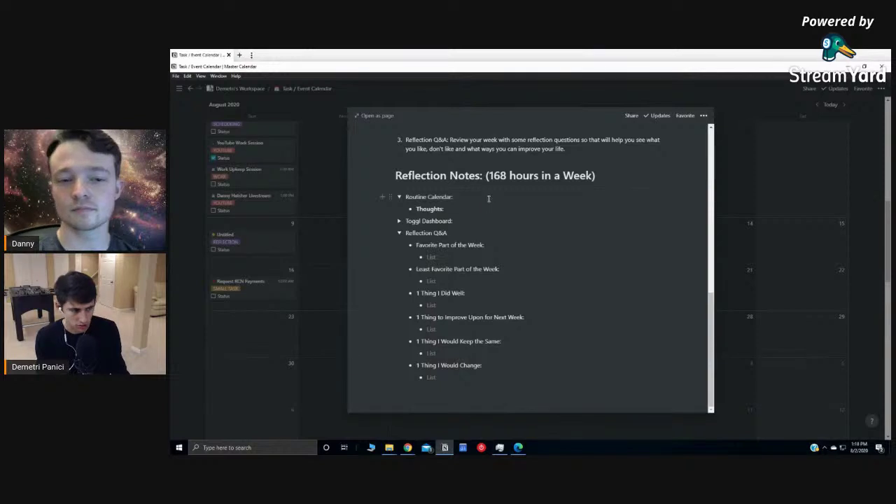
{"action": "scroll", "coordinate": [483, 203], "scroll_direction": "up", "scroll_amount": 3}
{"action": "scroll", "coordinate": [495, 199], "scroll_direction": "up", "scroll_amount": 4}
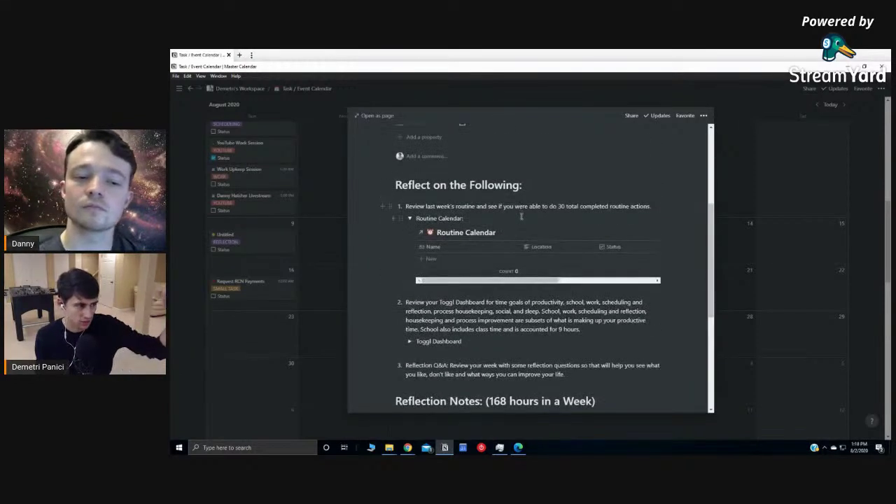
{"action": "scroll", "coordinate": [527, 241], "scroll_direction": "down", "scroll_amount": 5}
{"action": "scroll", "coordinate": [527, 241], "scroll_direction": "down", "scroll_amount": 1}
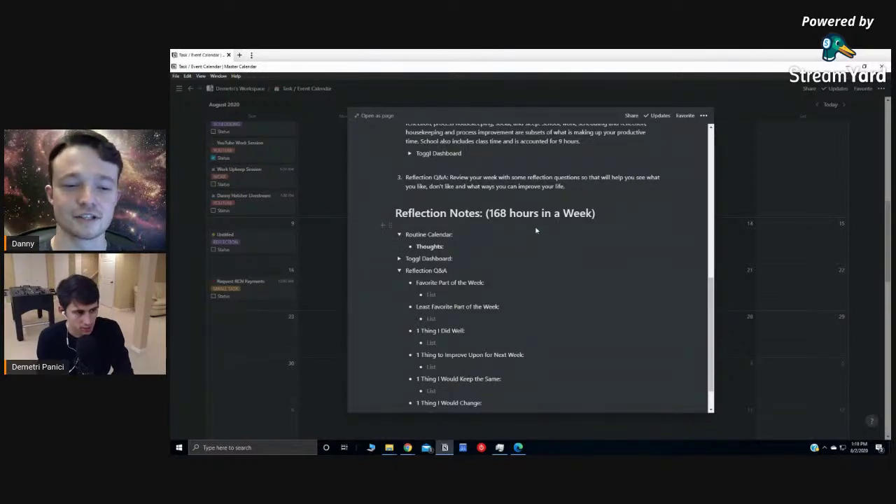
{"action": "left_click", "coordinate": [824, 238]}
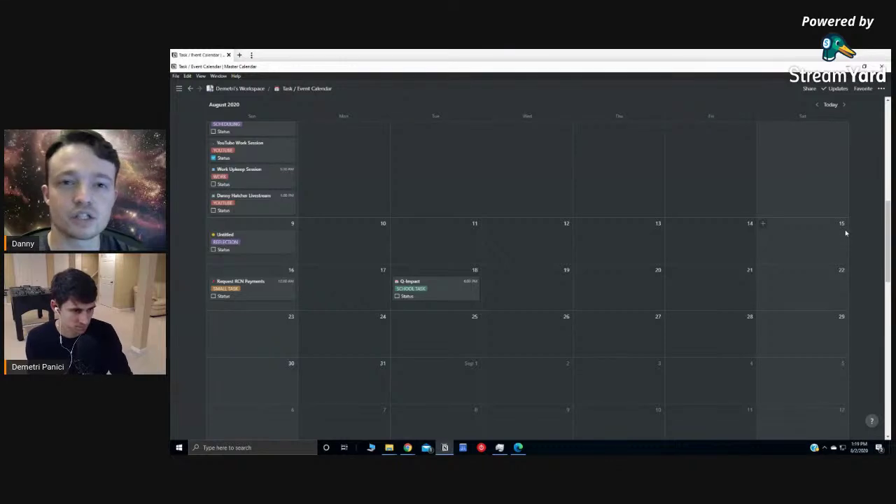
Step: Look back over the Task / Event Calendar entries from late July to early August
{"action": "scroll", "coordinate": [845, 233], "scroll_direction": "up", "scroll_amount": 3}
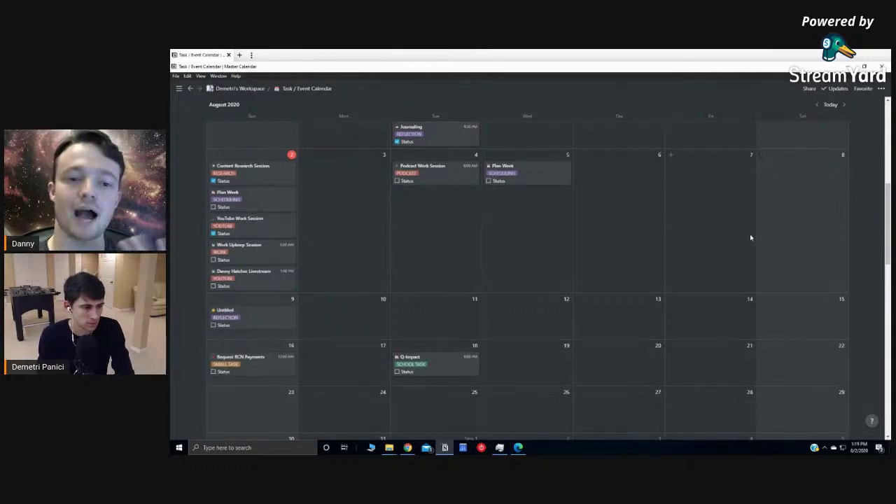
{"action": "scroll", "coordinate": [750, 233], "scroll_direction": "up", "scroll_amount": 5}
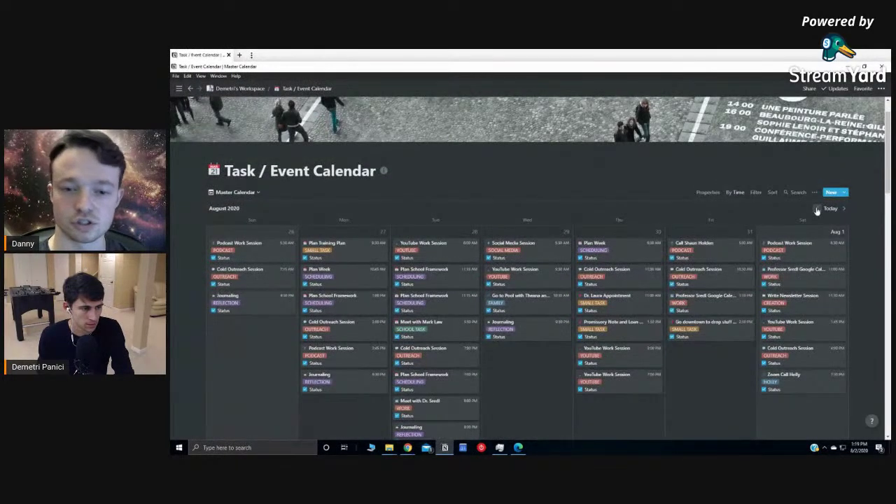
{"action": "scroll", "coordinate": [815, 210], "scroll_direction": "down", "scroll_amount": 1}
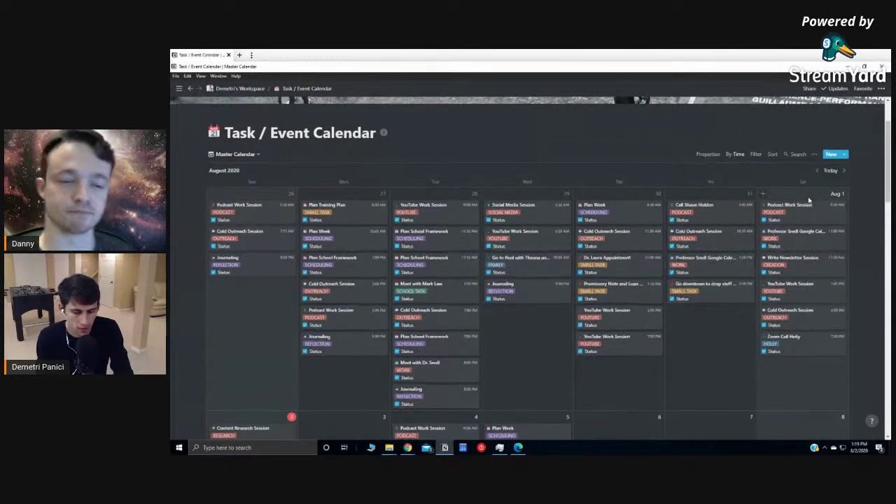
{"action": "scroll", "coordinate": [810, 207], "scroll_direction": "down", "scroll_amount": 1}
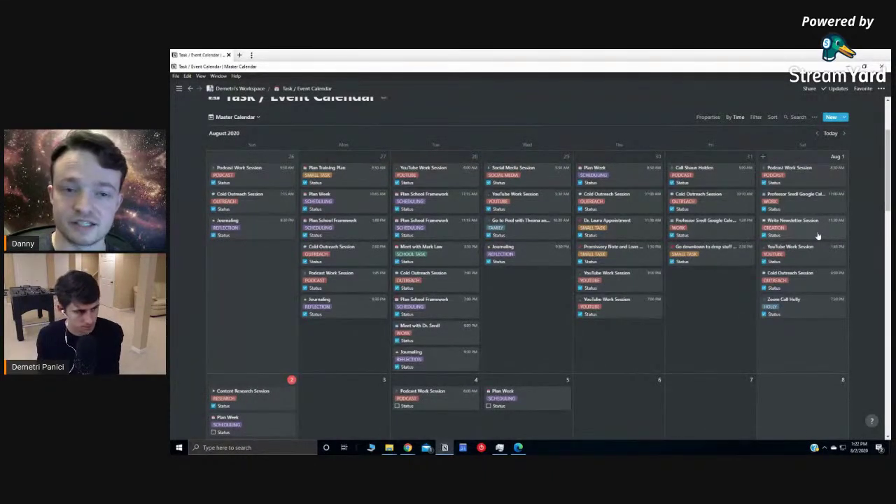
Step: Open the Daily Planner, look through its task, workout and routine sections, and dismiss the Toggl time-tracking reminder
{"action": "mouse_move", "coordinate": [172, 88]}
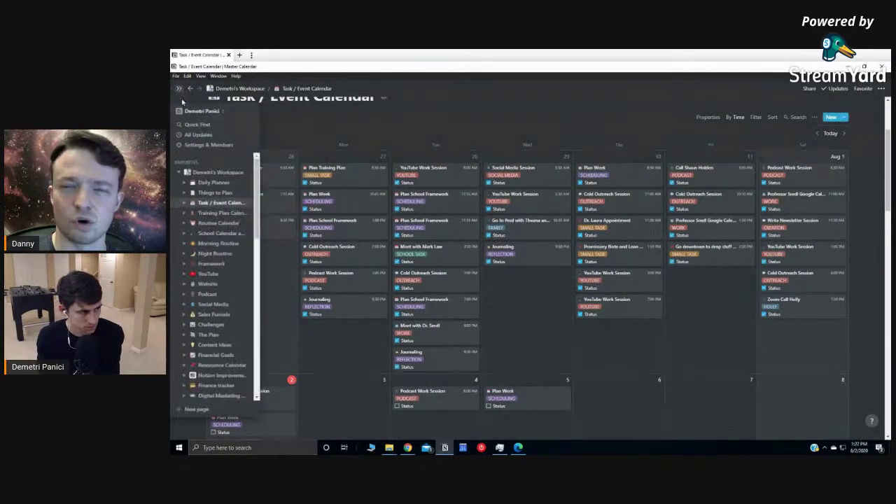
{"action": "left_click", "coordinate": [214, 183]}
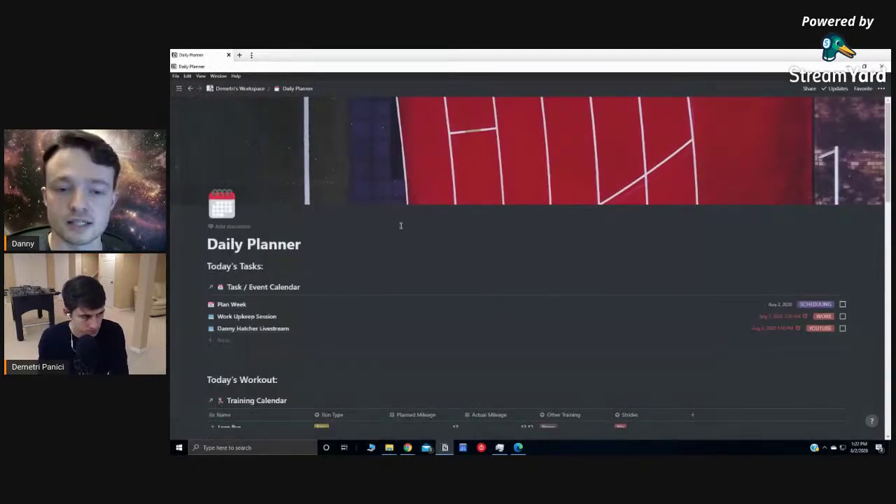
{"action": "scroll", "coordinate": [402, 225], "scroll_direction": "down", "scroll_amount": 3}
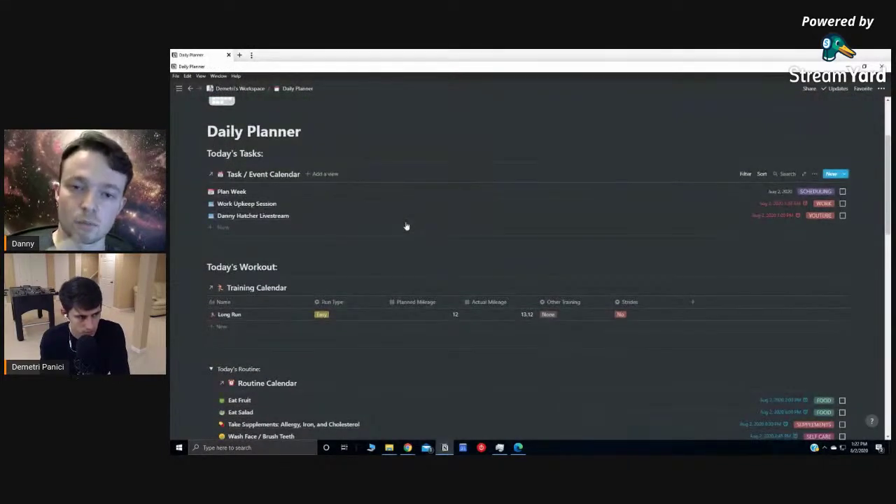
{"action": "scroll", "coordinate": [406, 225], "scroll_direction": "down", "scroll_amount": 1}
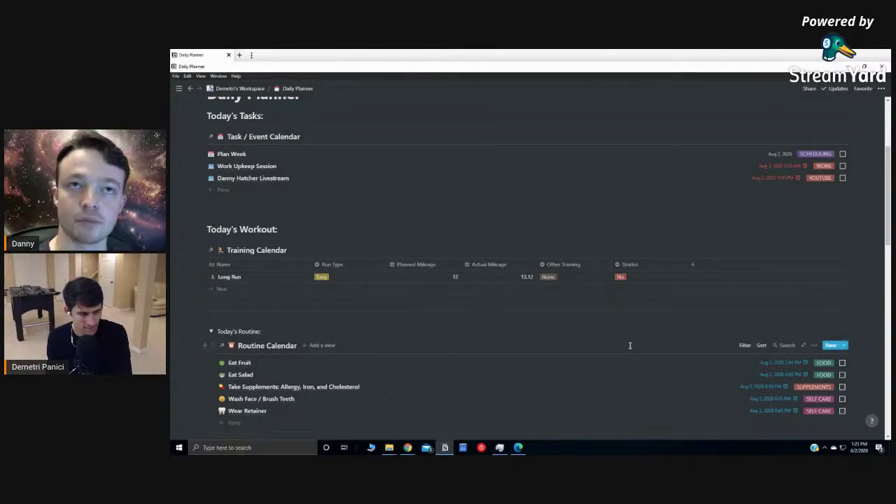
{"action": "scroll", "coordinate": [630, 345], "scroll_direction": "up", "scroll_amount": 1}
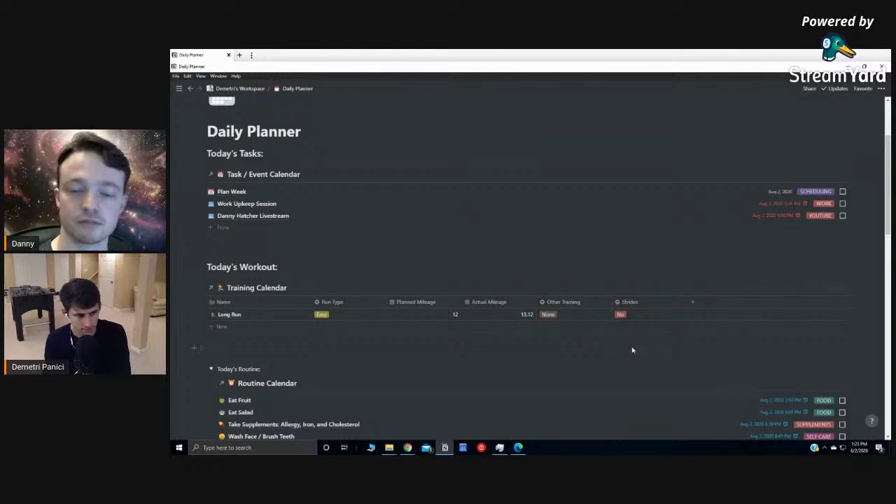
{"action": "scroll", "coordinate": [630, 350], "scroll_direction": "up", "scroll_amount": 1}
{"action": "scroll", "coordinate": [630, 351], "scroll_direction": "down", "scroll_amount": 1}
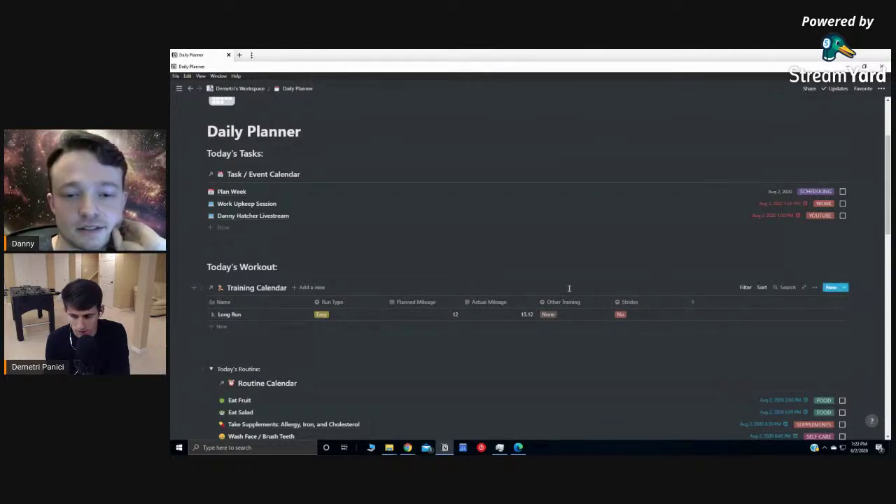
{"action": "scroll", "coordinate": [324, 308], "scroll_direction": "down", "scroll_amount": 1}
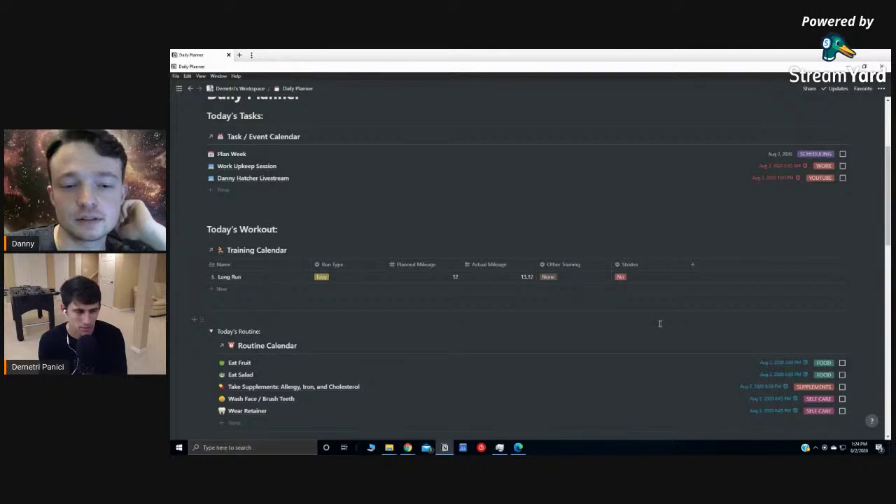
{"action": "mouse_move", "coordinate": [650, 344]}
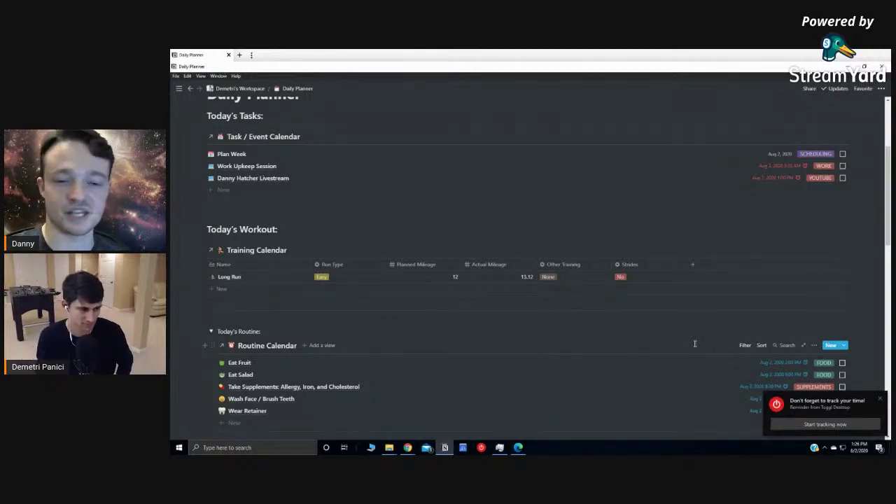
{"action": "left_click", "coordinate": [881, 399]}
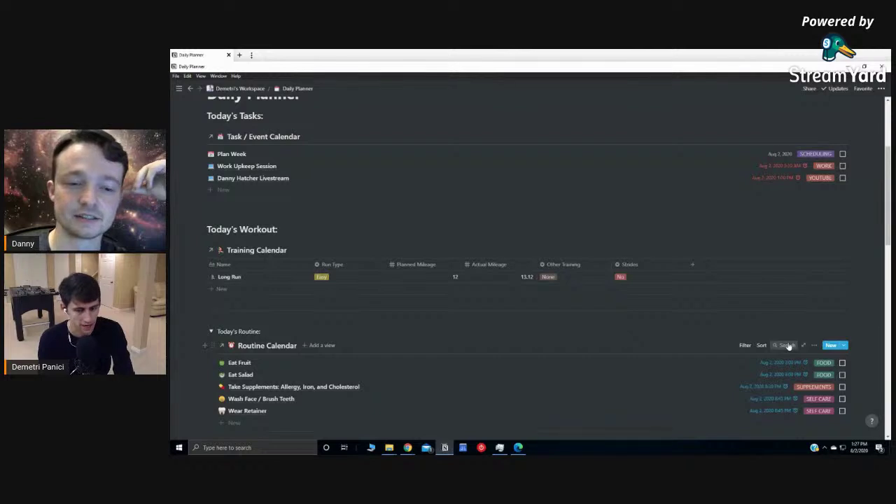
Step: Open the Training Calendar from the Daily Planner and delete the Double Run entry on July 31
{"action": "mouse_move", "coordinate": [170, 439]}
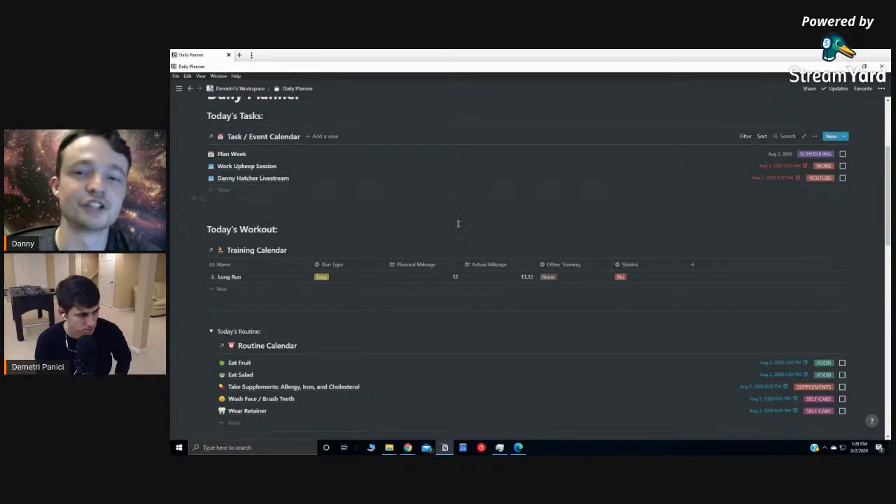
{"action": "left_click", "coordinate": [266, 251]}
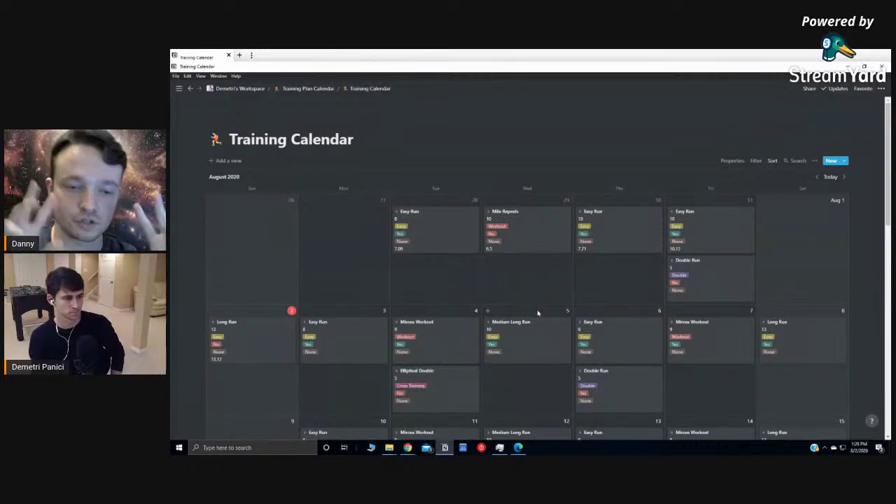
{"action": "right_click", "coordinate": [680, 282]}
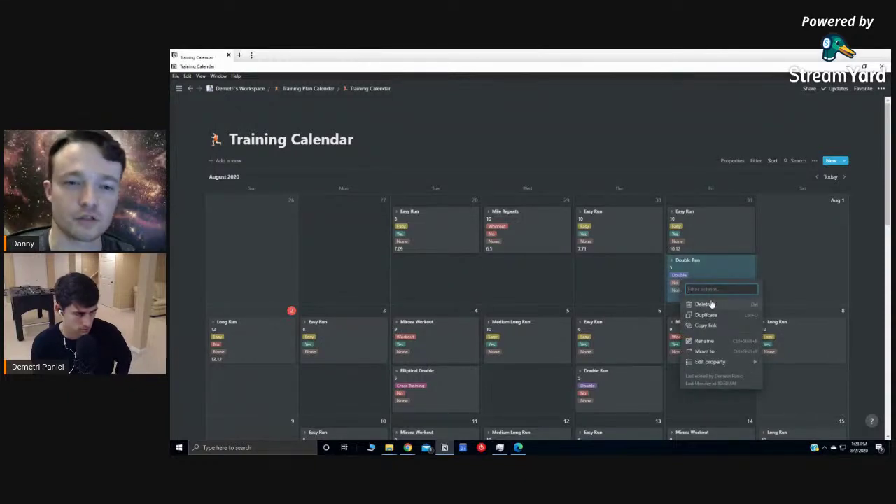
{"action": "left_click", "coordinate": [703, 304]}
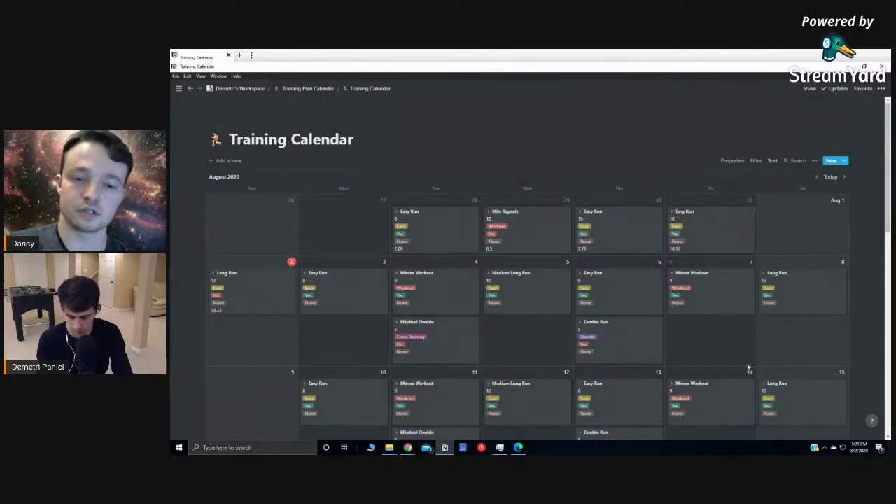
Step: Open the August 2 Long Run entry, review its properties and the Other Training options, and close the entry
{"action": "scroll", "coordinate": [747, 367], "scroll_direction": "down", "scroll_amount": 1}
{"action": "scroll", "coordinate": [747, 366], "scroll_direction": "up", "scroll_amount": 1}
{"action": "scroll", "coordinate": [746, 367], "scroll_direction": "down", "scroll_amount": 1}
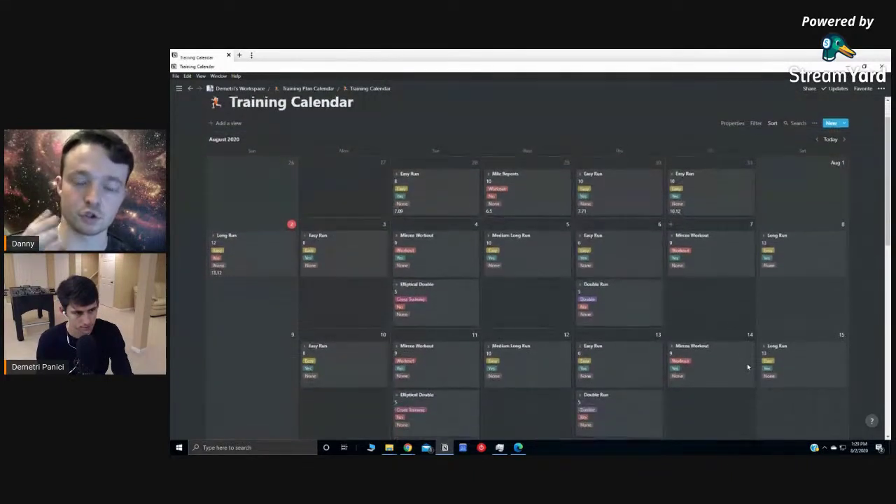
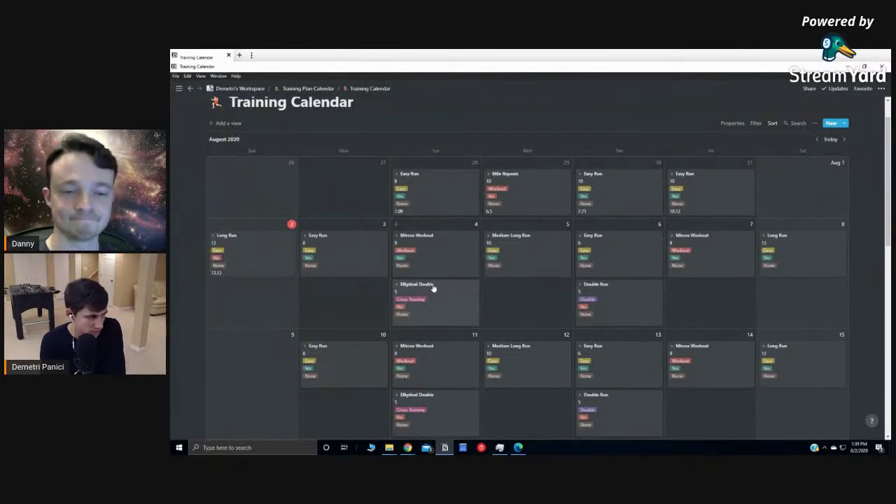
{"action": "left_click", "coordinate": [266, 262]}
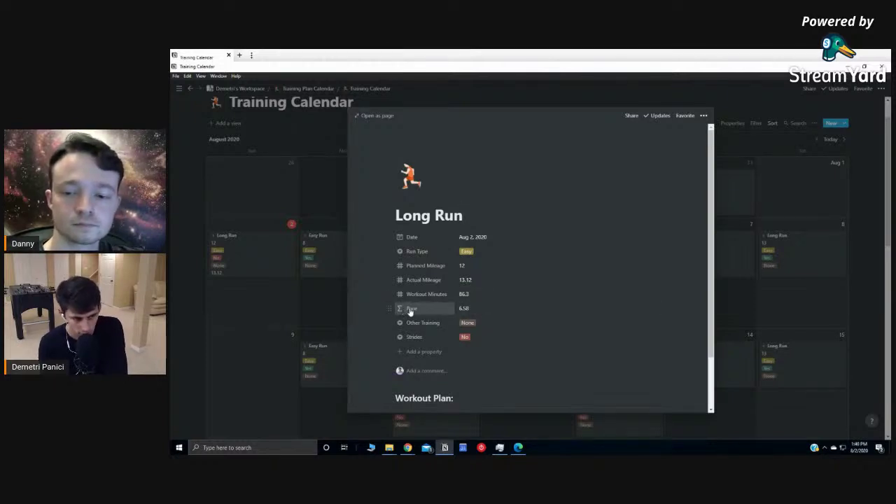
{"action": "left_click", "coordinate": [503, 328]}
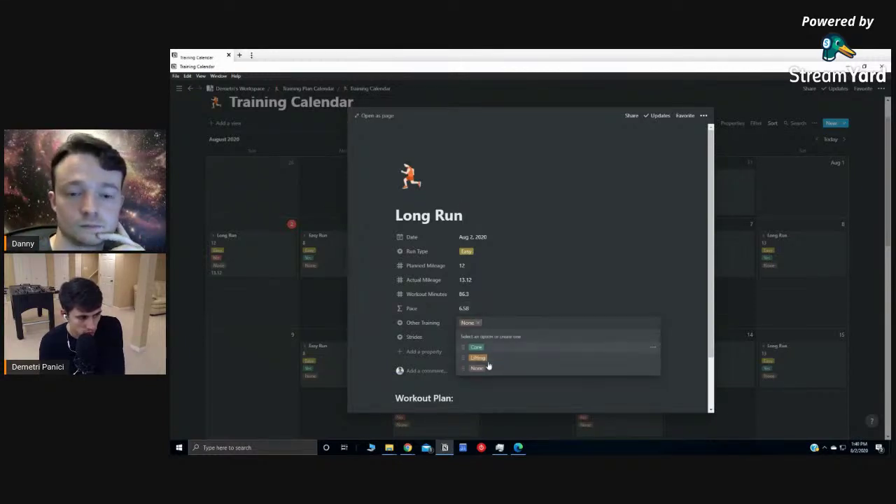
{"action": "left_click", "coordinate": [470, 307]}
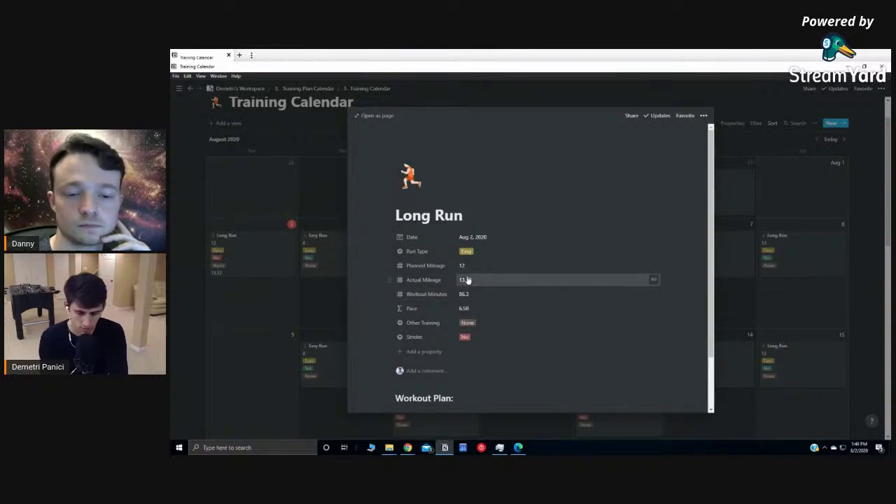
{"action": "left_click", "coordinate": [769, 285]}
Step: Look ahead through the Training Calendar's months into late 2021
{"action": "scroll", "coordinate": [580, 360], "scroll_direction": "down", "scroll_amount": 10}
{"action": "scroll", "coordinate": [579, 359], "scroll_direction": "down", "scroll_amount": 15}
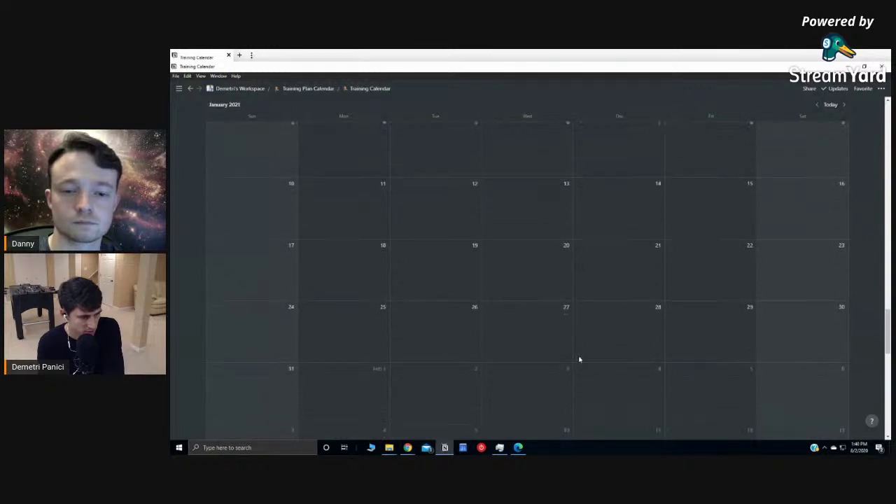
{"action": "scroll", "coordinate": [576, 357], "scroll_direction": "up", "scroll_amount": 20}
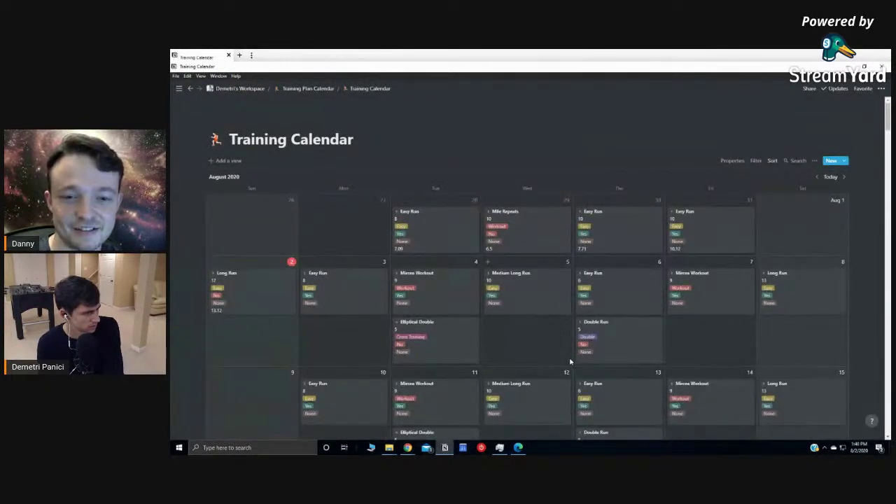
{"action": "scroll", "coordinate": [567, 364], "scroll_direction": "down", "scroll_amount": 10}
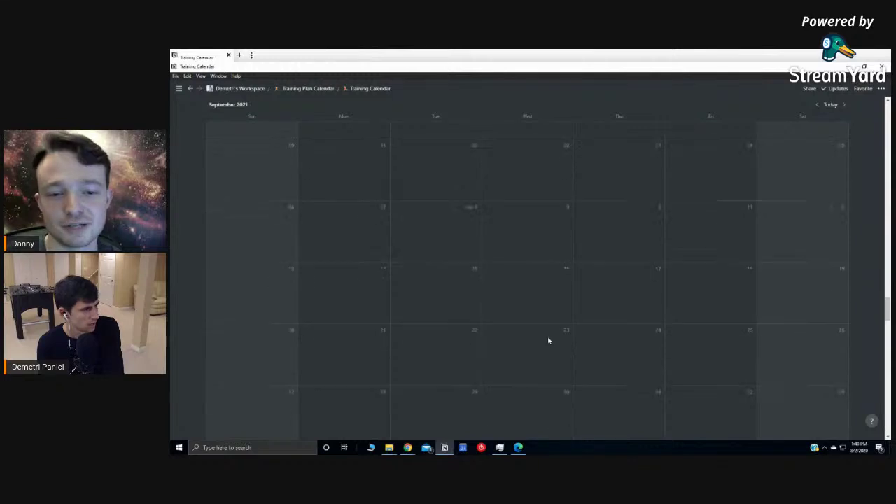
{"action": "scroll", "coordinate": [418, 231], "scroll_direction": "down", "scroll_amount": 10}
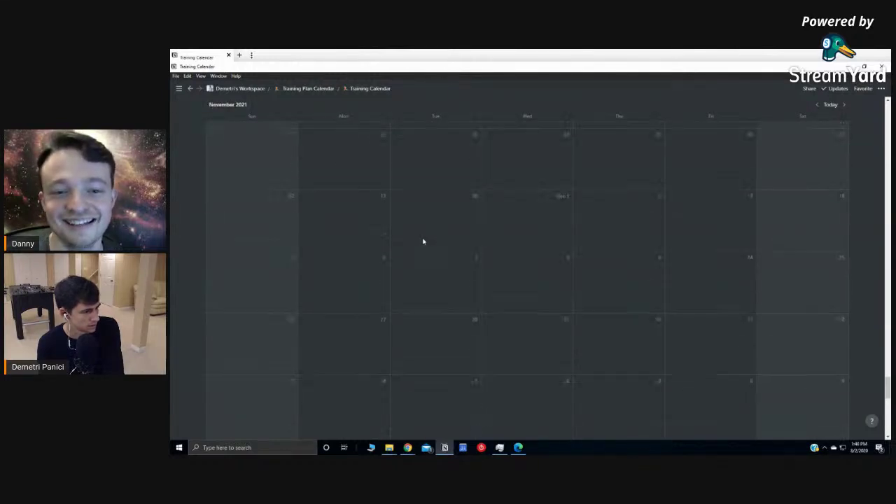
{"action": "scroll", "coordinate": [422, 244], "scroll_direction": "up", "scroll_amount": 10}
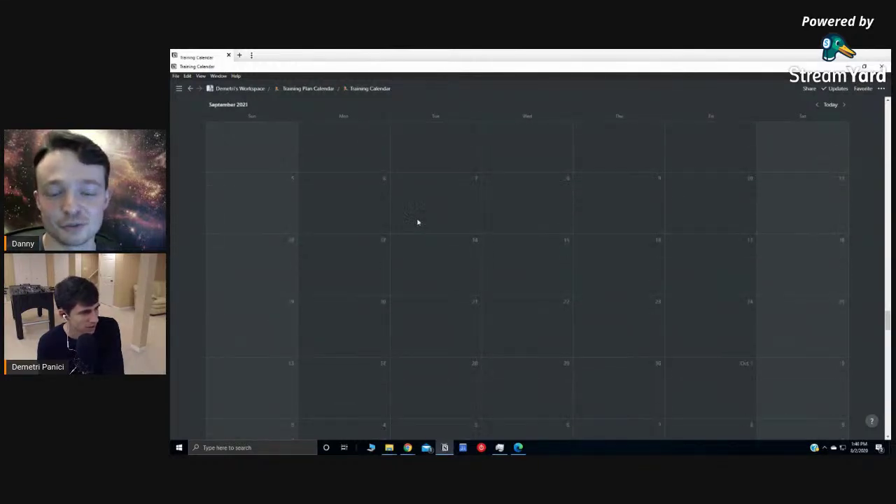
{"action": "scroll", "coordinate": [310, 141], "scroll_direction": "up", "scroll_amount": 5}
Step: Go through the workspace home to the Training Plan Calendar page and review the This Week table with its available views
{"action": "left_click", "coordinate": [241, 88]}
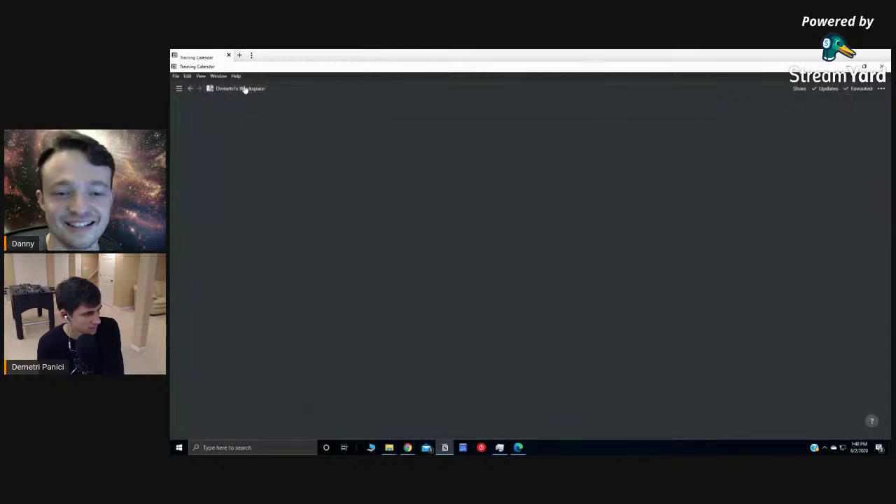
{"action": "left_click", "coordinate": [420, 358]}
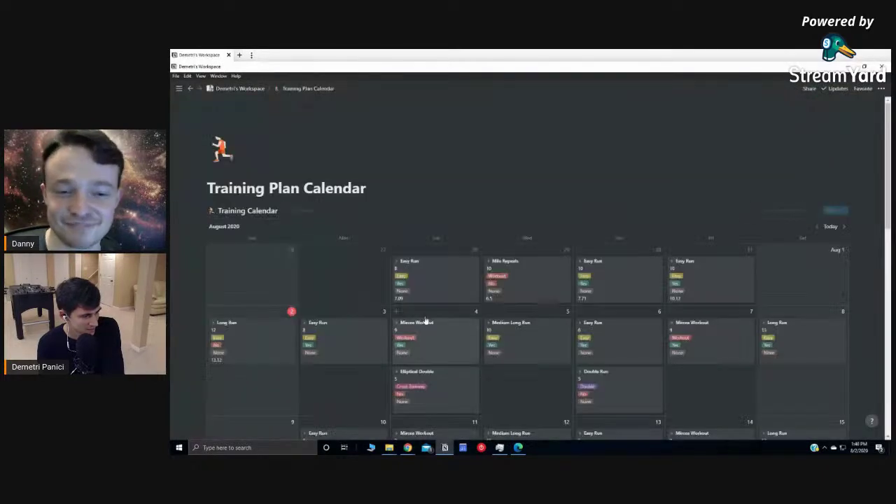
{"action": "scroll", "coordinate": [478, 258], "scroll_direction": "down", "scroll_amount": 3}
{"action": "scroll", "coordinate": [478, 257], "scroll_direction": "down", "scroll_amount": 10}
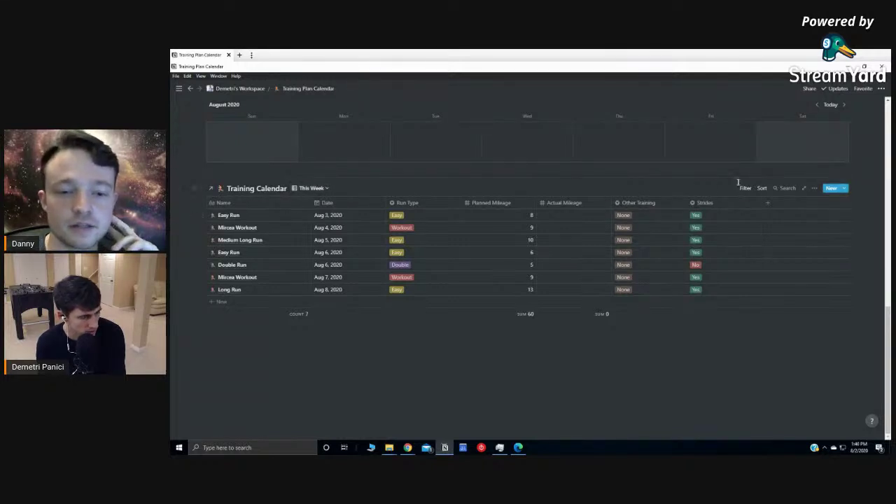
{"action": "left_click", "coordinate": [313, 189]}
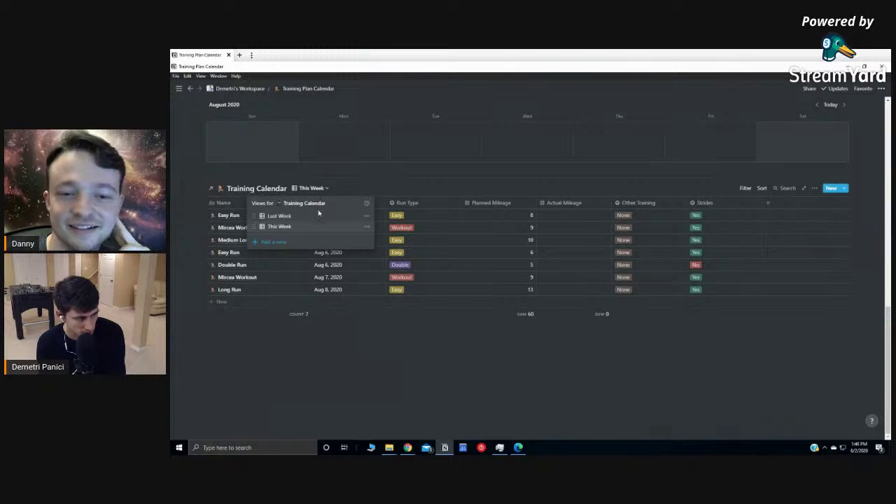
{"action": "left_click", "coordinate": [316, 193]}
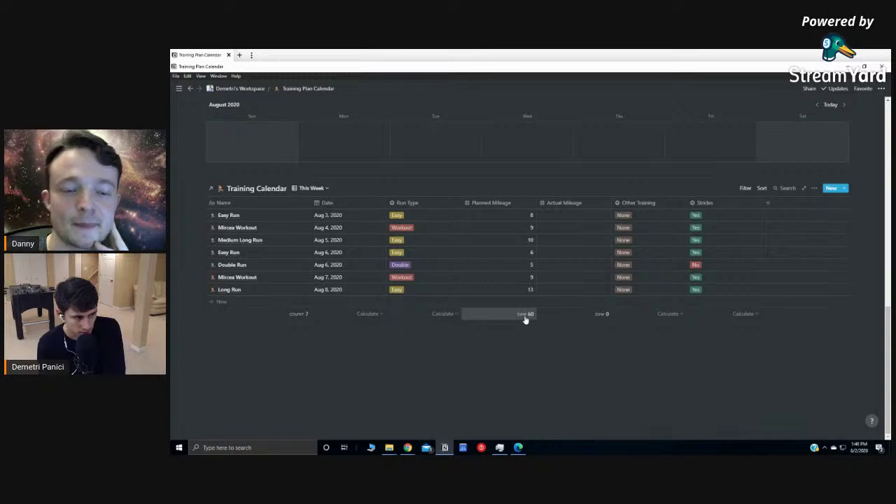
Step: Switch the Training Calendar table below the calendar to the Last Week view
{"action": "left_click", "coordinate": [312, 193]}
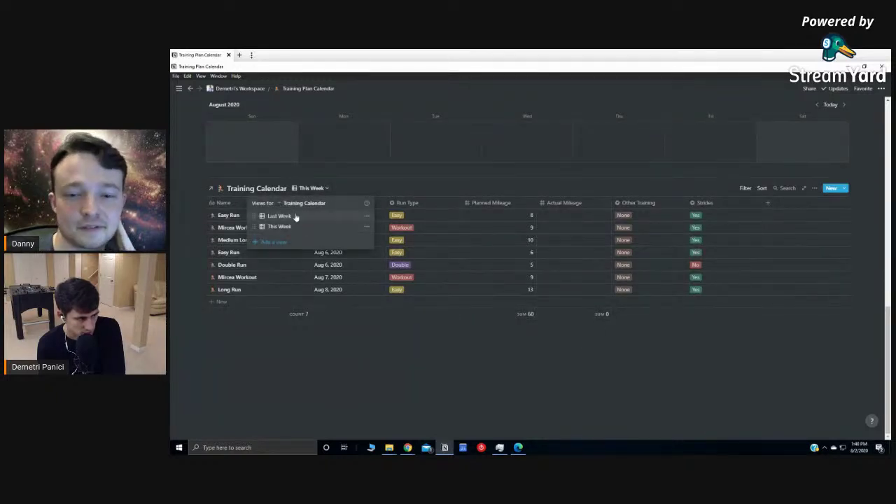
{"action": "left_click", "coordinate": [297, 216]}
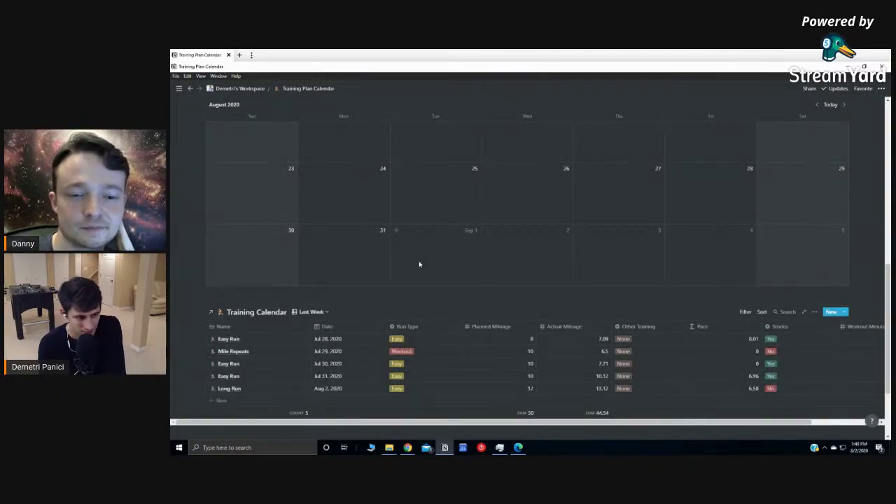
{"action": "scroll", "coordinate": [419, 264], "scroll_direction": "down", "scroll_amount": 1}
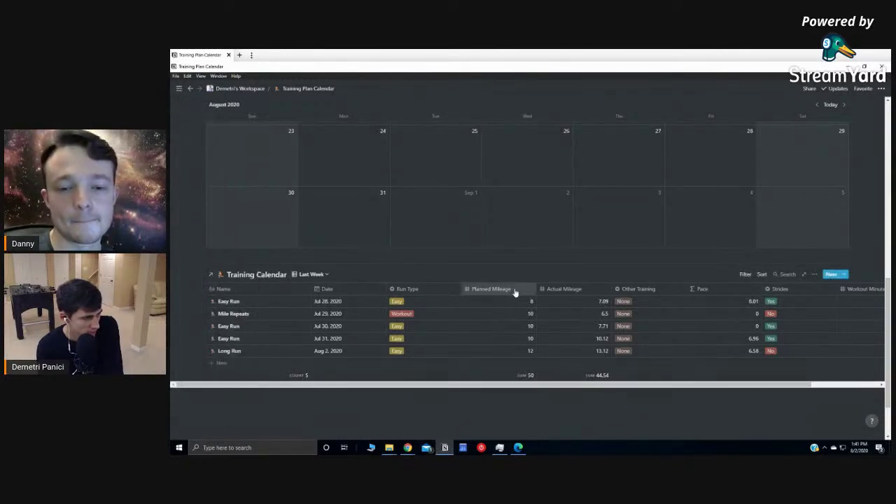
Step: Read the July 28 Easy Run entry, close it, and examine the Last Week table's columns through Workout Minutes
{"action": "left_click", "coordinate": [298, 301]}
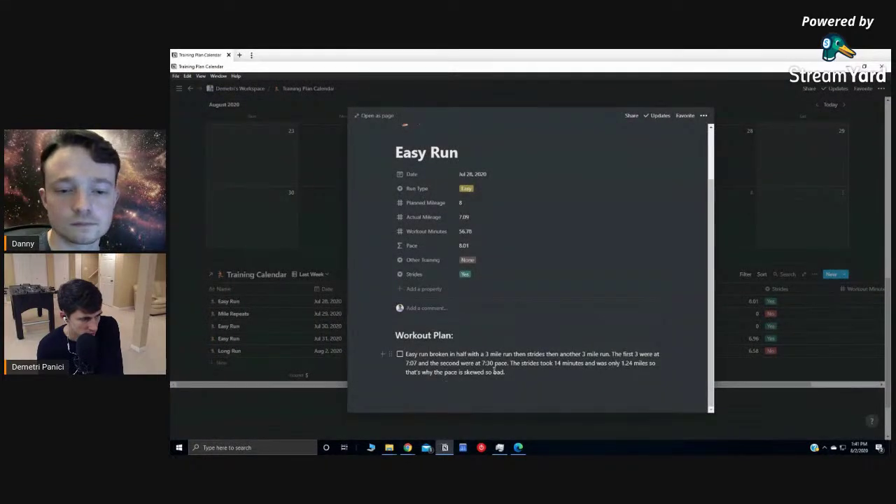
{"action": "left_click", "coordinate": [726, 324]}
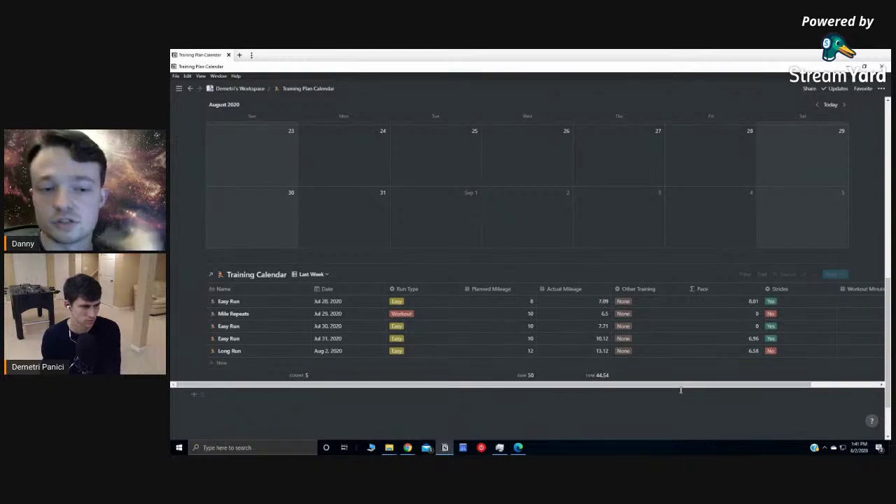
{"action": "left_click_drag", "start_coordinate": [683, 385], "coordinate": [470, 415]}
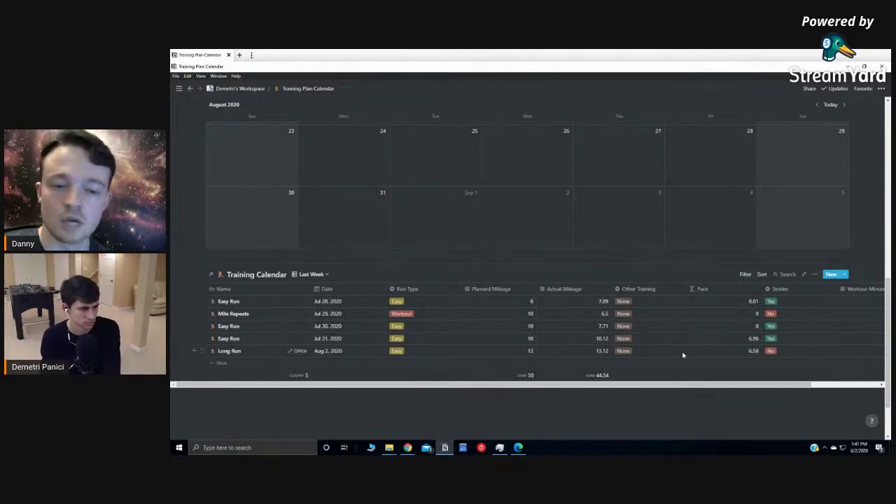
{"action": "left_click_drag", "start_coordinate": [599, 385], "coordinate": [789, 385]}
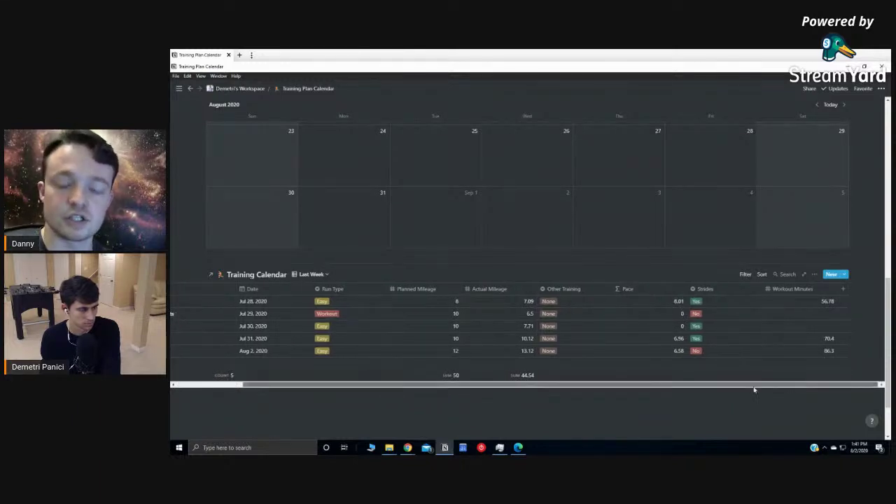
{"action": "left_click_drag", "start_coordinate": [755, 385], "coordinate": [558, 391]}
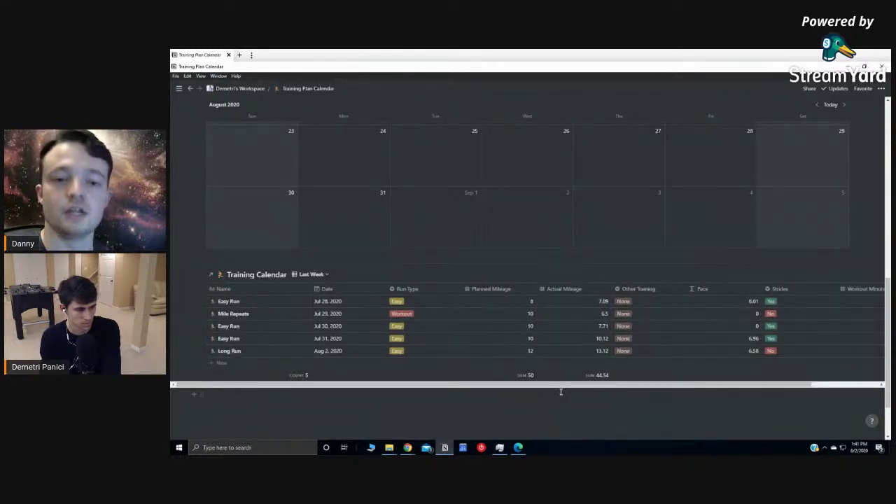
Step: Open the July 29 Mile Repeats entry from the calendar and read its properties and Workout Plan, highlighting the plan text
{"action": "scroll", "coordinate": [561, 392], "scroll_direction": "up", "scroll_amount": 10}
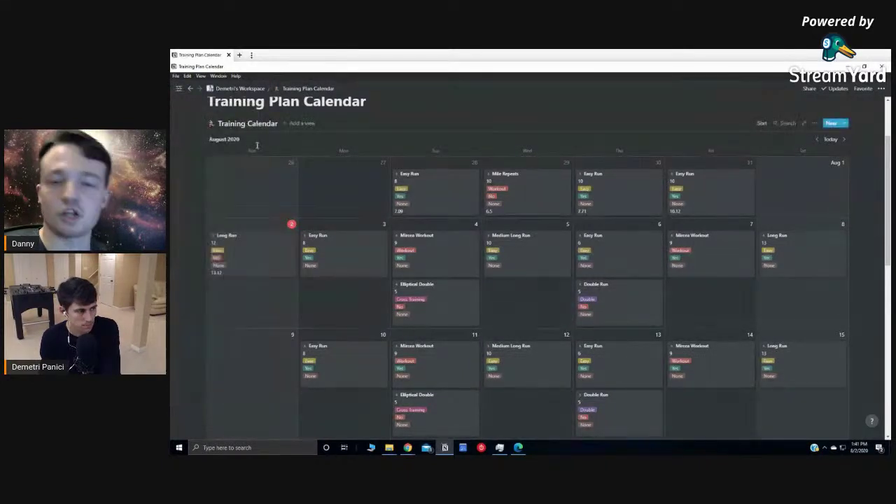
{"action": "mouse_move", "coordinate": [181, 91]}
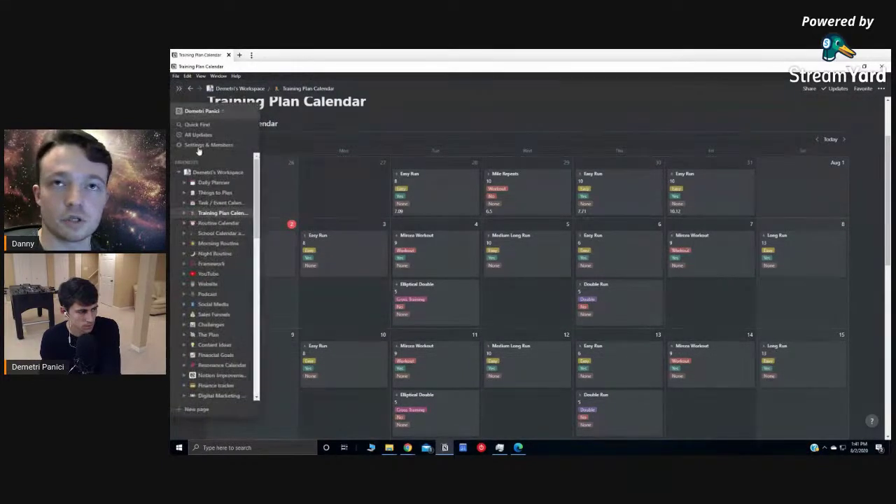
{"action": "scroll", "coordinate": [571, 206], "scroll_direction": "down", "scroll_amount": 1}
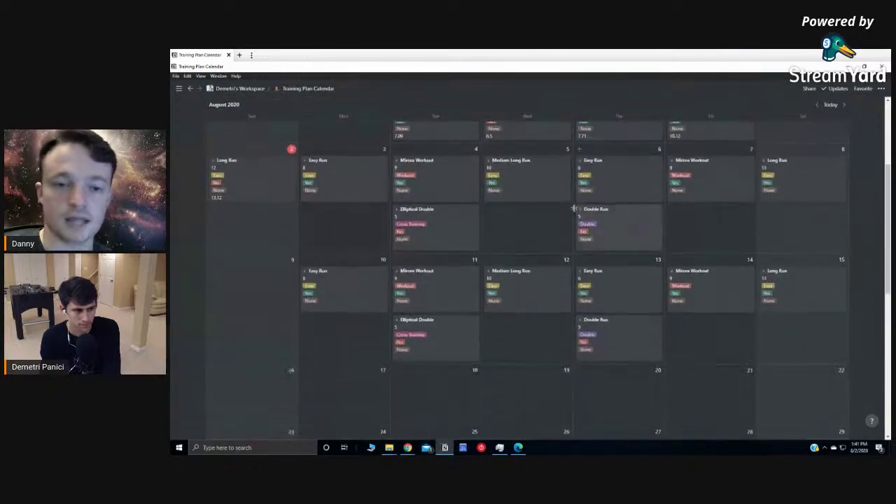
{"action": "scroll", "coordinate": [574, 214], "scroll_direction": "up", "scroll_amount": 3}
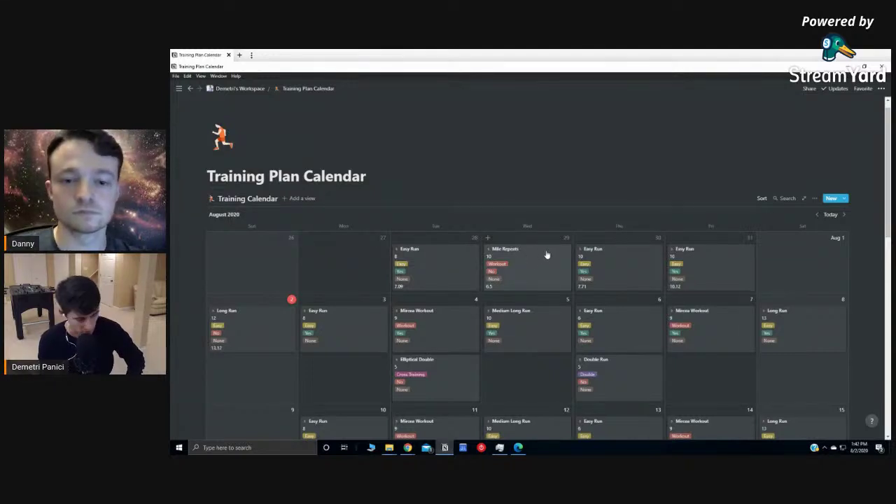
{"action": "left_click", "coordinate": [506, 274]}
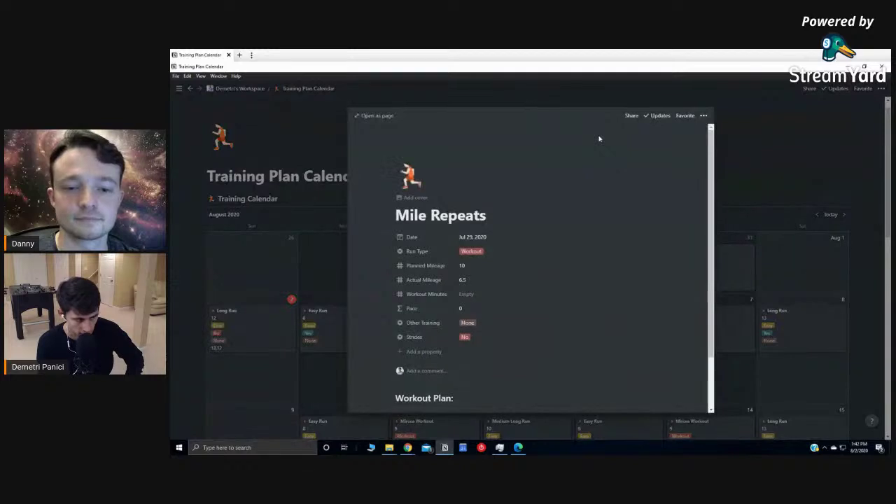
{"action": "scroll", "coordinate": [600, 168], "scroll_direction": "down", "scroll_amount": 1}
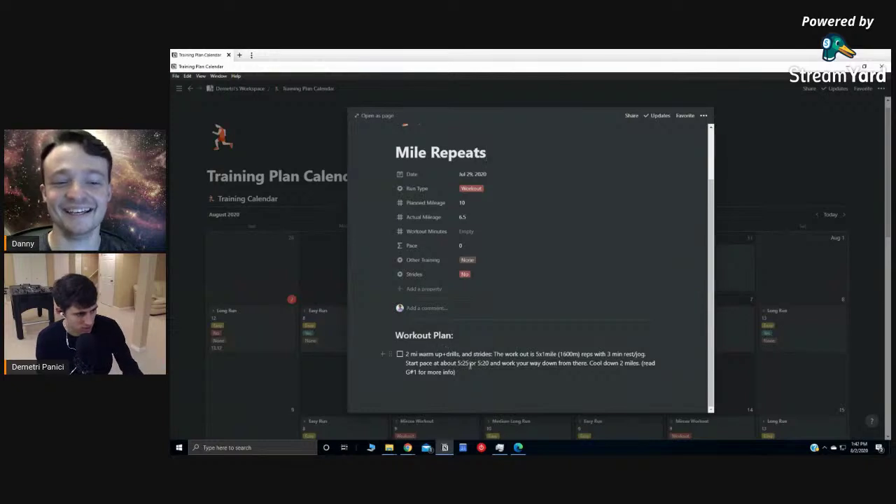
{"action": "left_click_drag", "start_coordinate": [472, 373], "coordinate": [402, 352]}
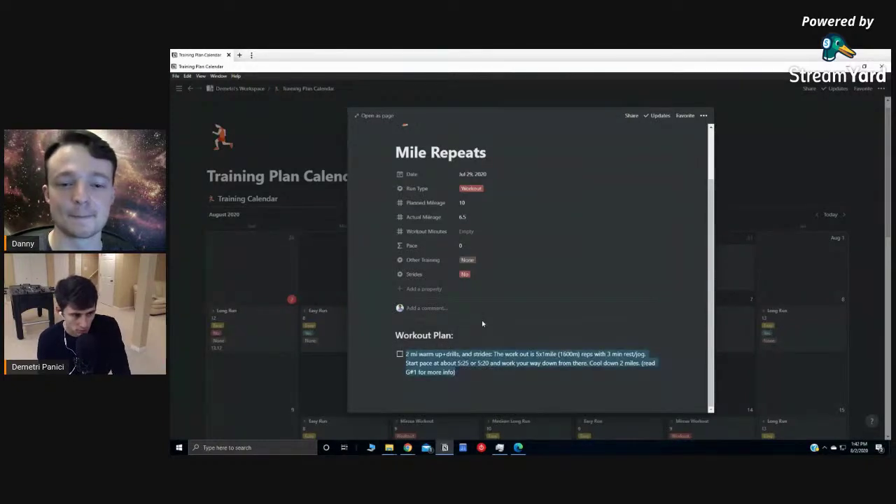
{"action": "left_click", "coordinate": [466, 374]}
{"action": "left_click", "coordinate": [436, 396]}
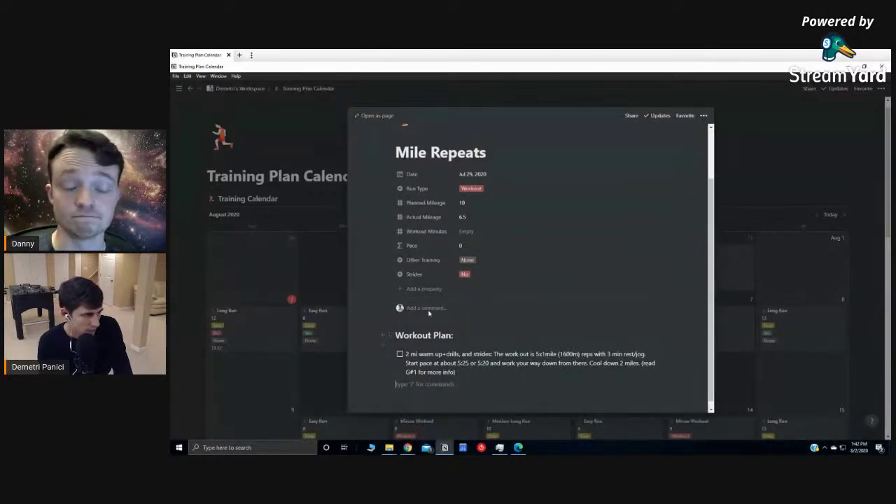
Step: Check the available Run Type options in the Mile Repeats entry without changing the selection, and close the entry
{"action": "left_click", "coordinate": [483, 190]}
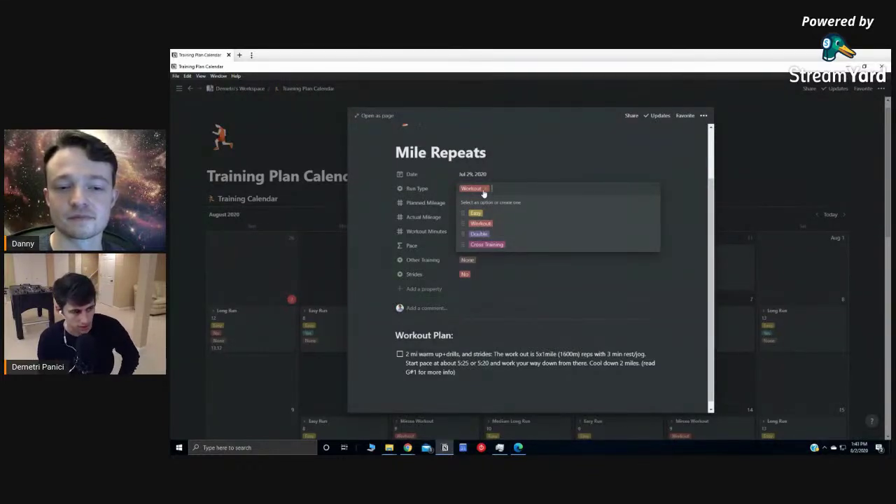
{"action": "left_click", "coordinate": [505, 162]}
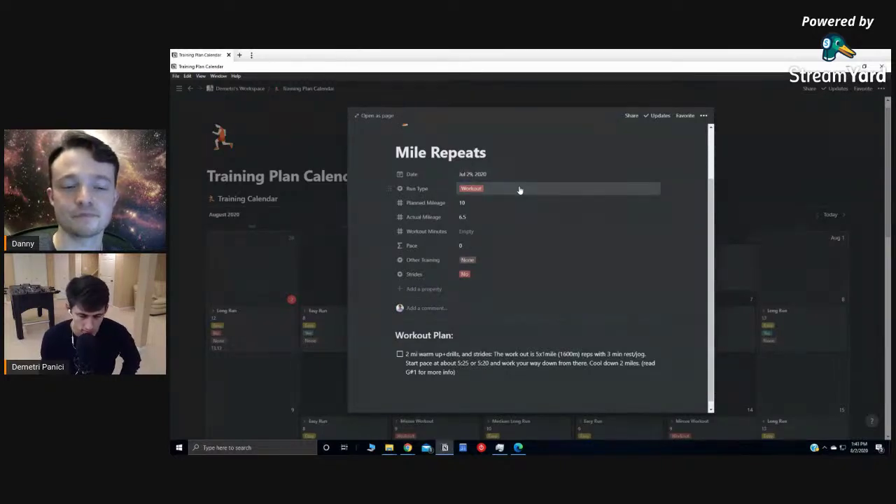
{"action": "scroll", "coordinate": [509, 206], "scroll_direction": "down", "scroll_amount": 1}
{"action": "left_click", "coordinate": [305, 244]}
Step: Go to the Daily Planner, read the Long Run entry listed under Today's Workout, and close it
{"action": "mouse_move", "coordinate": [175, 238]}
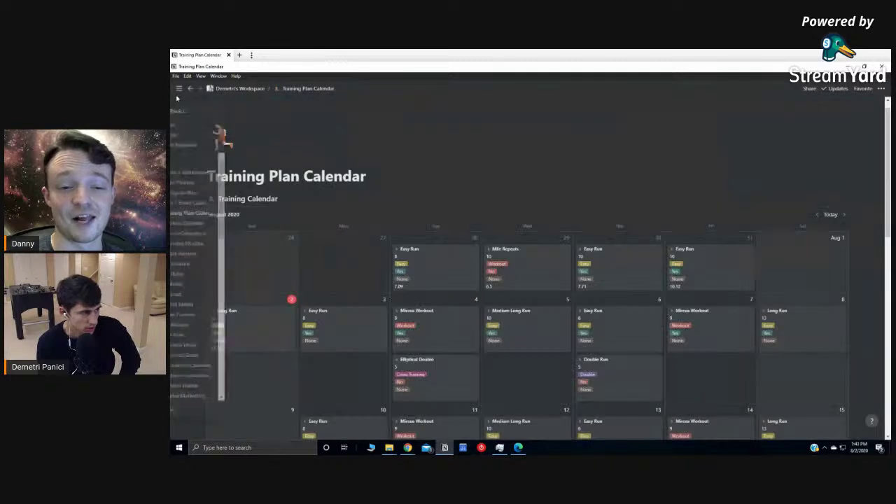
{"action": "left_click", "coordinate": [215, 182]}
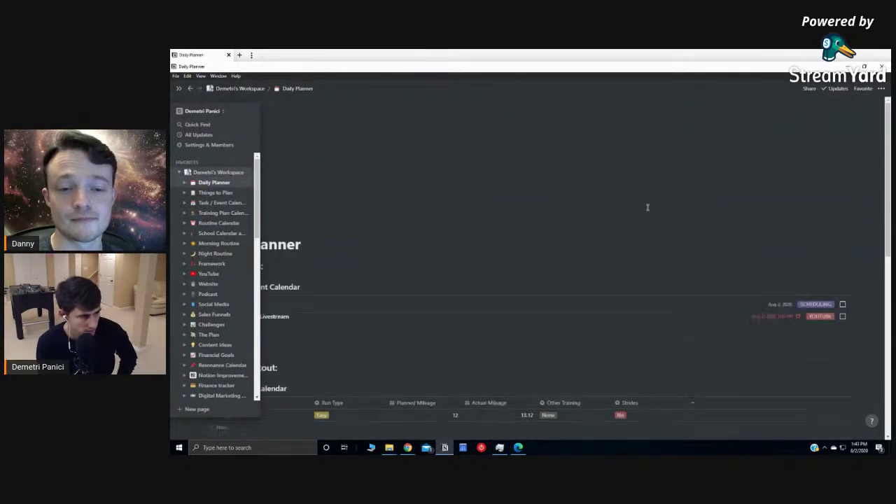
{"action": "scroll", "coordinate": [595, 238], "scroll_direction": "down", "scroll_amount": 5}
{"action": "scroll", "coordinate": [406, 250], "scroll_direction": "up", "scroll_amount": 3}
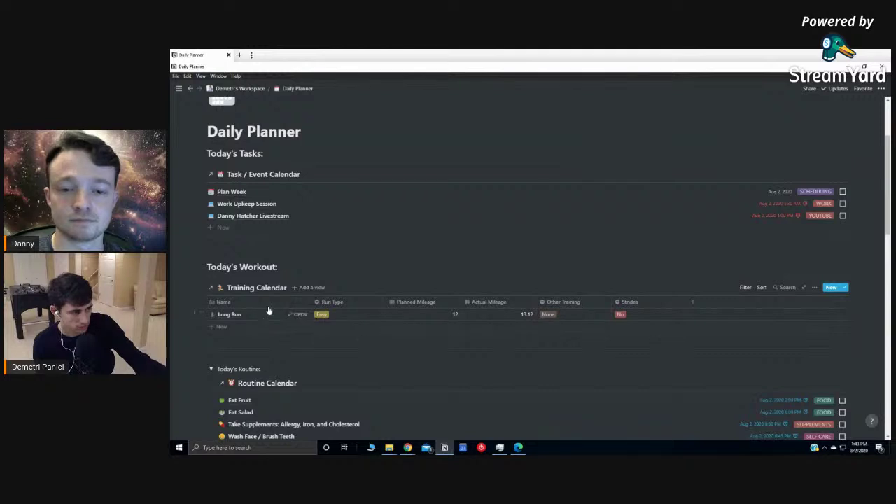
{"action": "left_click", "coordinate": [291, 317]}
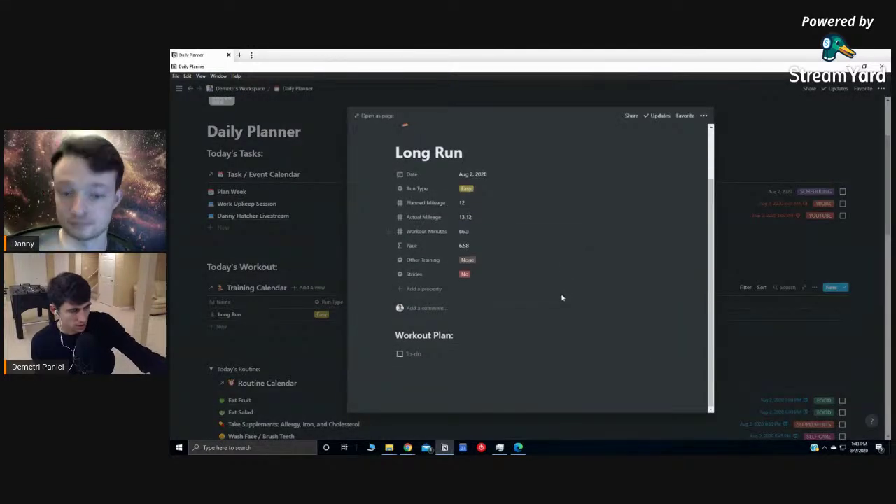
{"action": "left_click", "coordinate": [485, 205]}
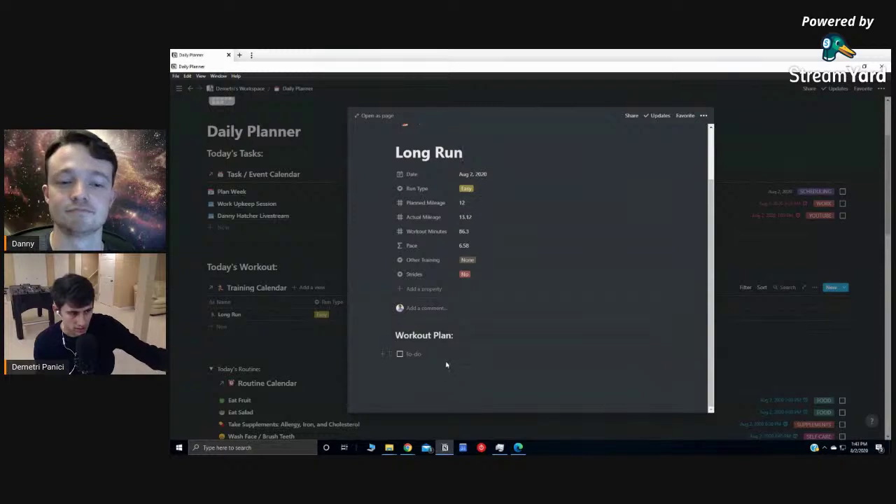
{"action": "left_click", "coordinate": [315, 274]}
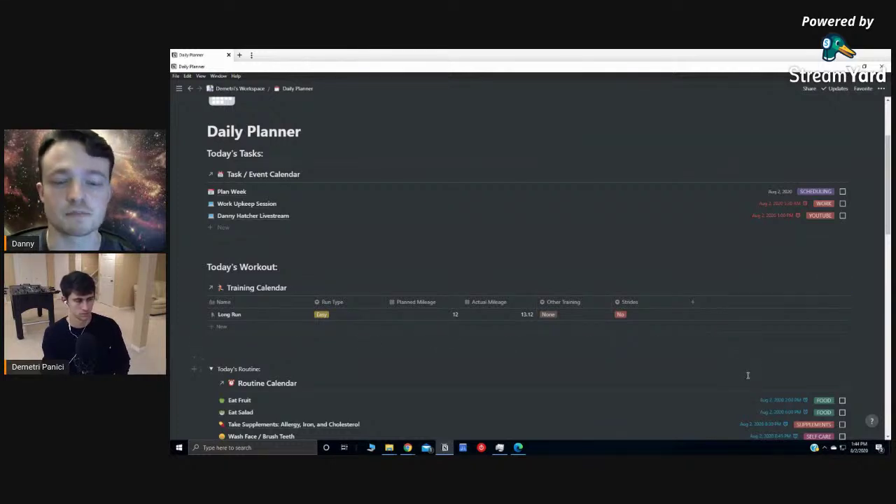
Step: Dismiss the Toggl Desktop reminder and look through the Routine Calendar from July to the start of August 2020
{"action": "mouse_move", "coordinate": [746, 375]}
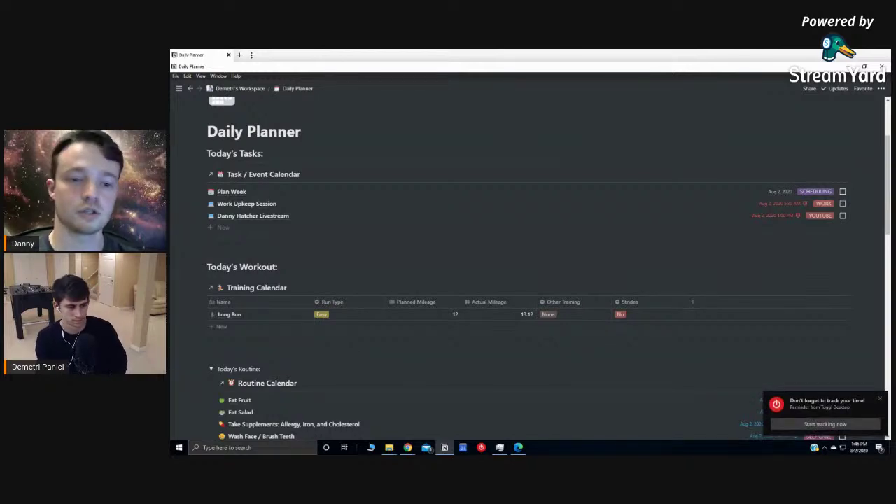
{"action": "left_click", "coordinate": [880, 396]}
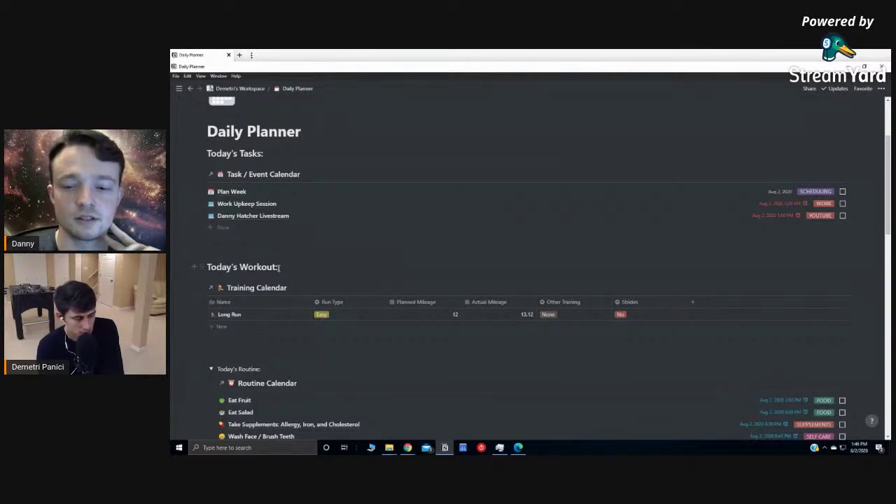
{"action": "mouse_move", "coordinate": [179, 89]}
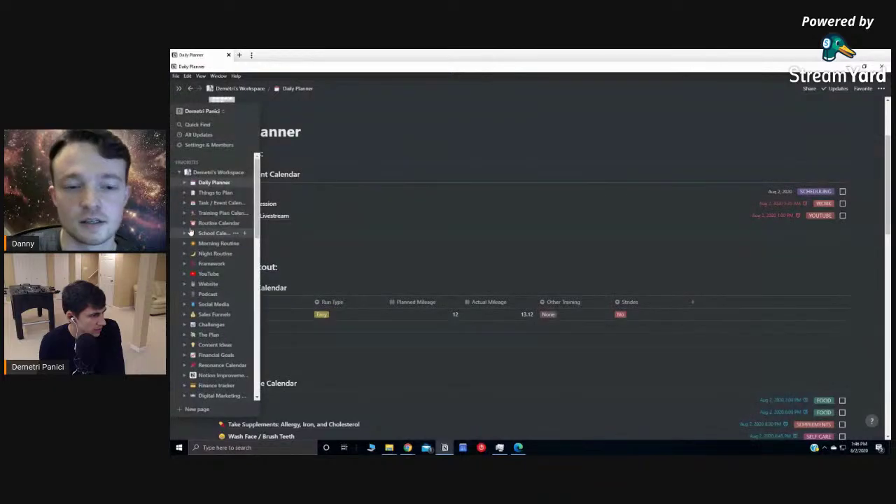
{"action": "left_click", "coordinate": [212, 222]}
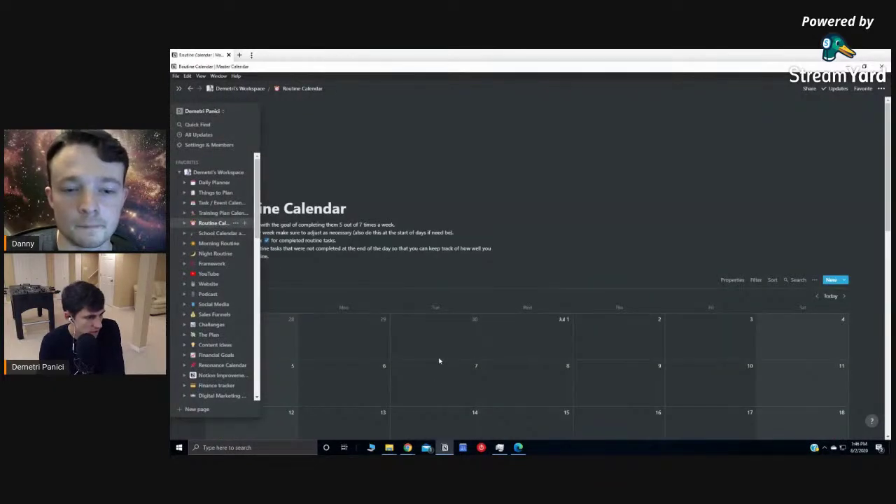
{"action": "scroll", "coordinate": [553, 294], "scroll_direction": "down", "scroll_amount": 5}
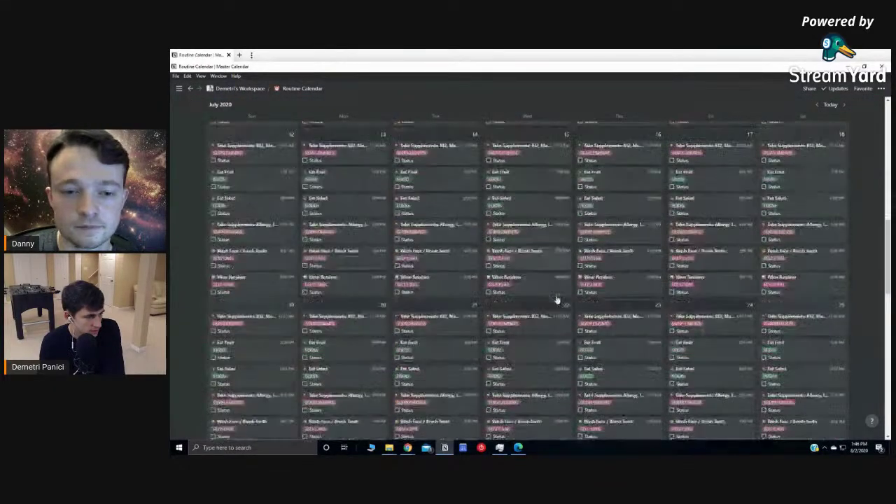
{"action": "scroll", "coordinate": [556, 297], "scroll_direction": "down", "scroll_amount": 5}
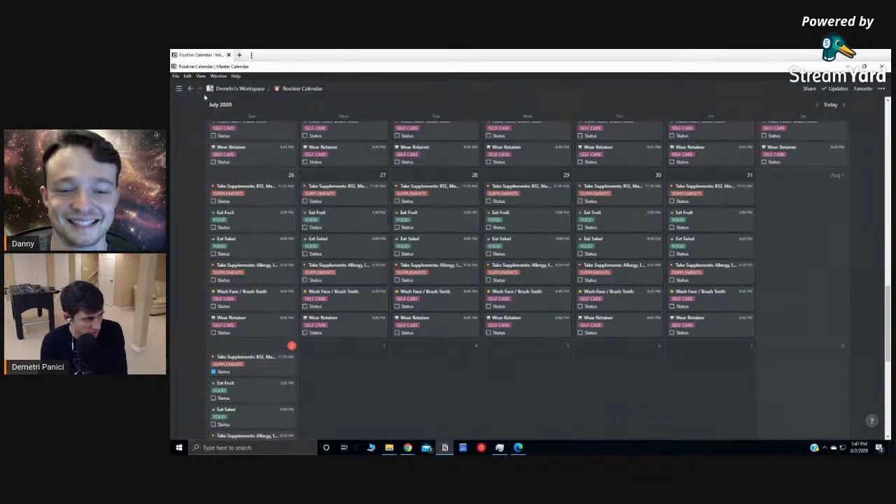
Step: Return to the Daily Planner, switch to Google Calendar to review the time blocks for the week of August 2, and minimize it
{"action": "mouse_move", "coordinate": [182, 88]}
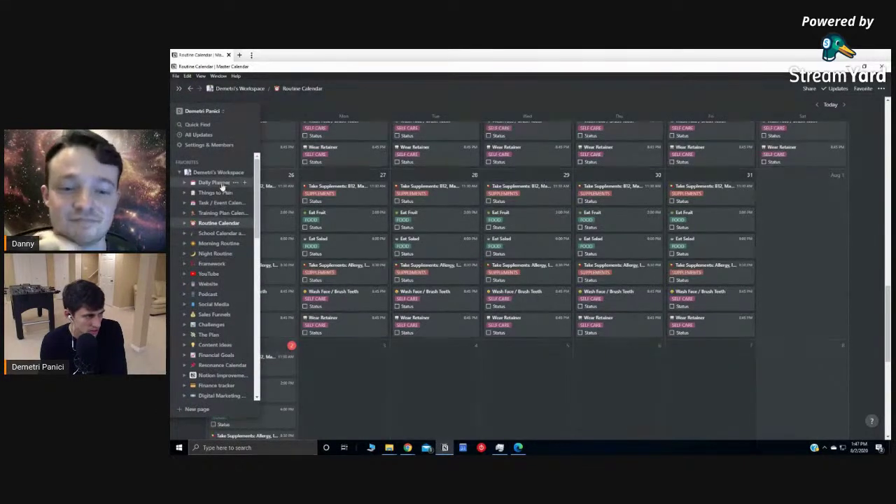
{"action": "left_click", "coordinate": [222, 184]}
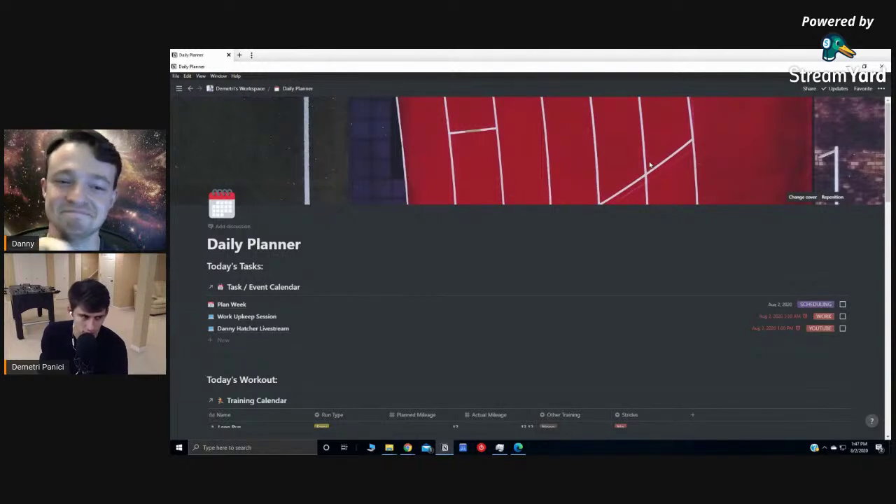
{"action": "left_click", "coordinate": [464, 450]}
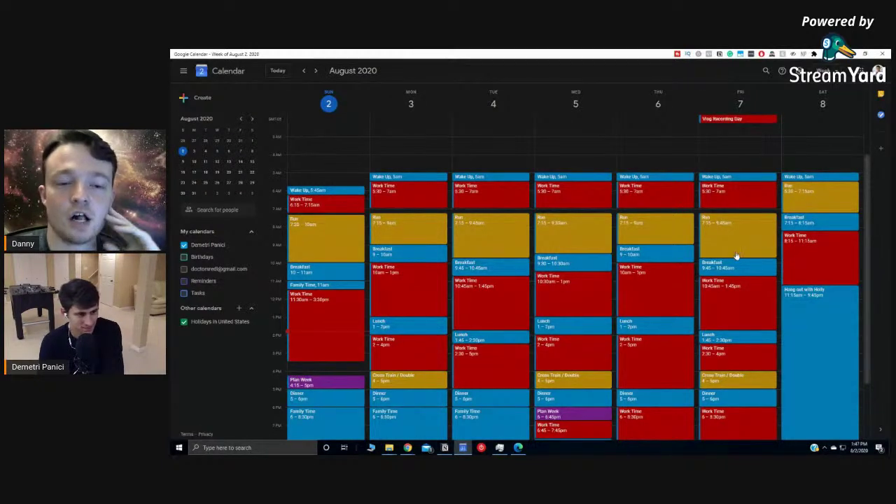
{"action": "scroll", "coordinate": [722, 299], "scroll_direction": "down", "scroll_amount": 2}
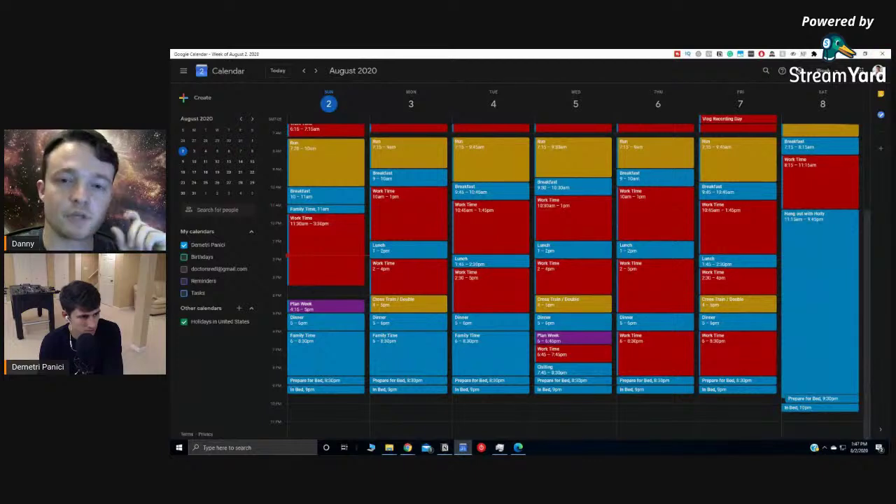
{"action": "scroll", "coordinate": [824, 148], "scroll_direction": "up", "scroll_amount": 3}
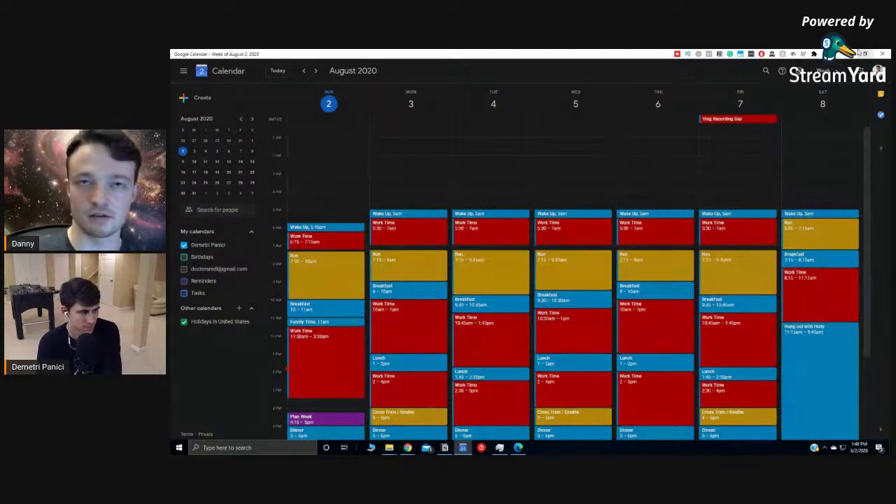
{"action": "scroll", "coordinate": [791, 155], "scroll_direction": "down", "scroll_amount": 1}
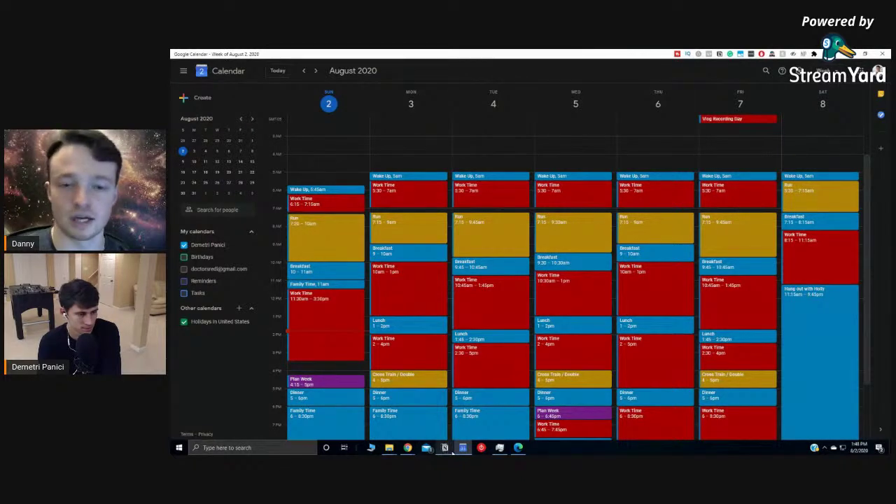
{"action": "mouse_move", "coordinate": [452, 452]}
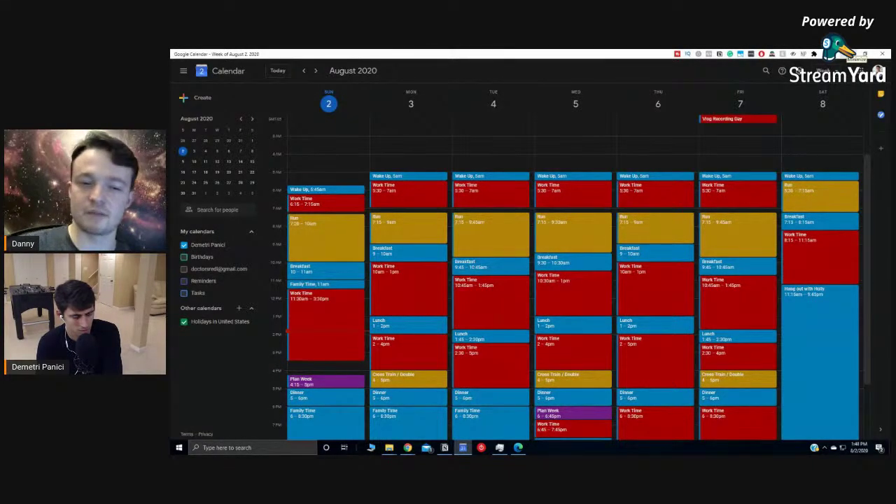
{"action": "left_click", "coordinate": [849, 54]}
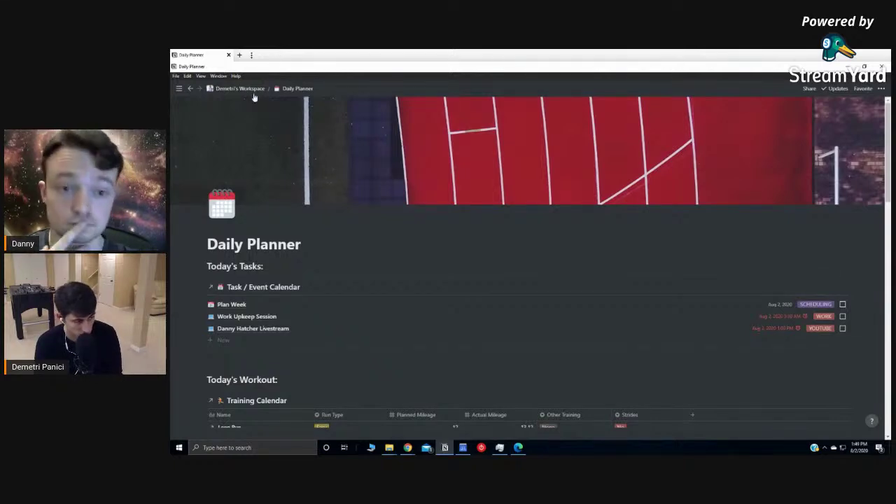
Step: Open the Task / Event Calendar page and look over its August 2020 Master Calendar
{"action": "mouse_move", "coordinate": [178, 91]}
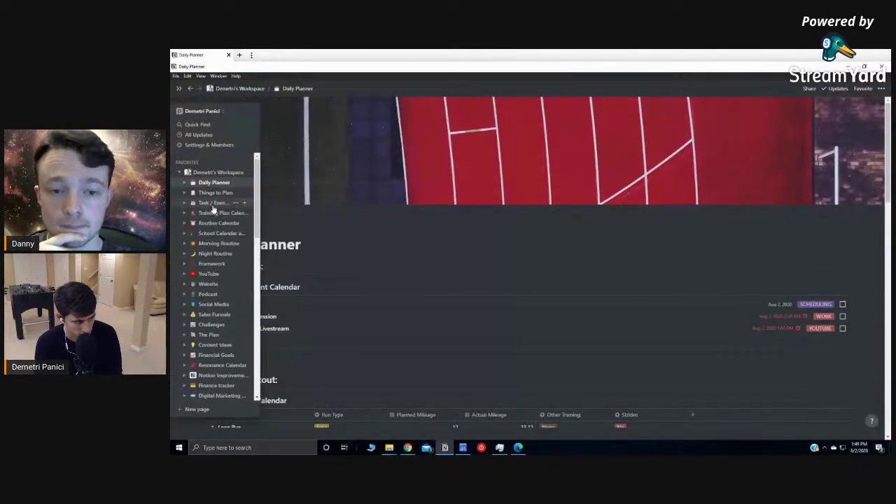
{"action": "left_click", "coordinate": [212, 202]}
{"action": "scroll", "coordinate": [434, 291], "scroll_direction": "down", "scroll_amount": 3}
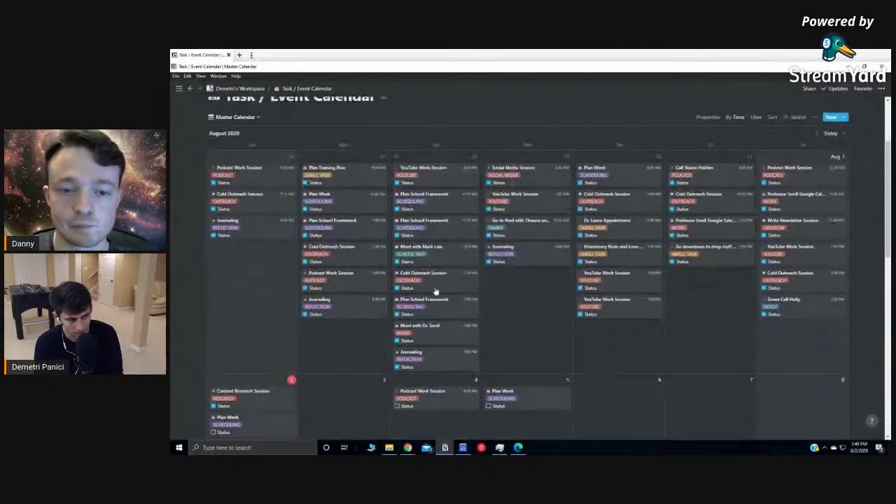
Step: Place Notion side by side with Google Calendar to compare both schedules, and restore Notion to the full screen
{"action": "key", "text": "super+Left"}
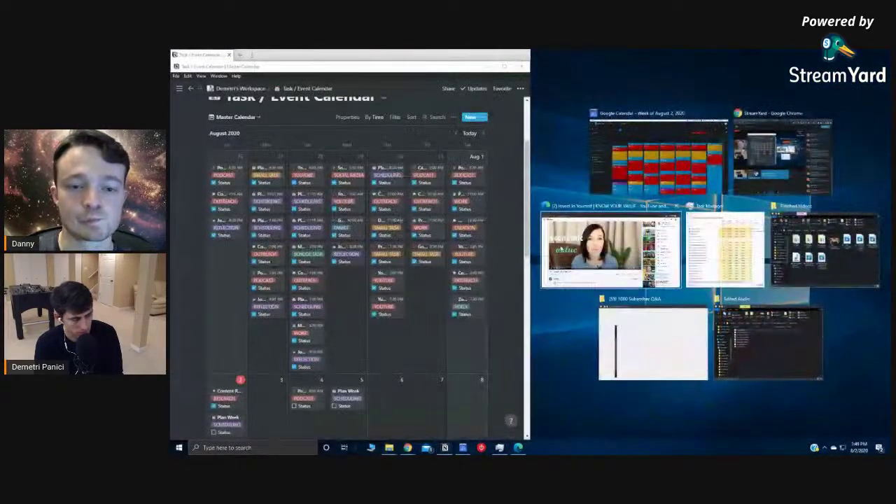
{"action": "left_click", "coordinate": [601, 104]}
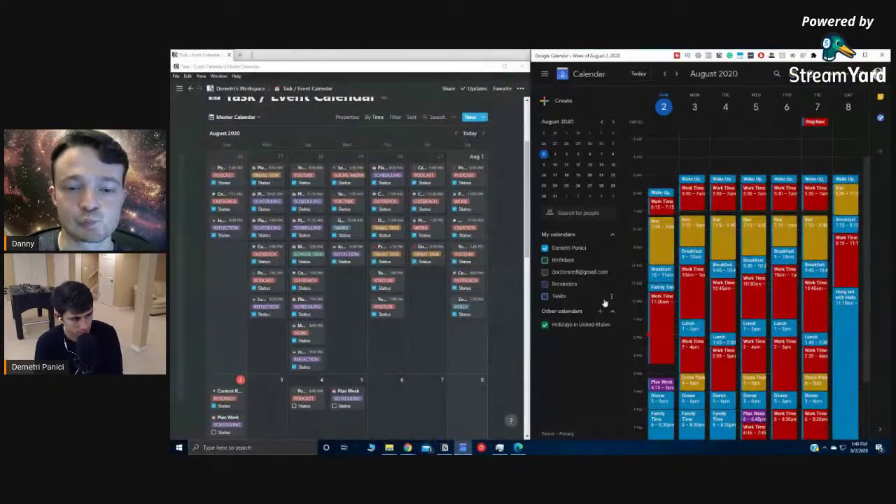
{"action": "scroll", "coordinate": [287, 364], "scroll_direction": "down", "scroll_amount": 1}
{"action": "scroll", "coordinate": [279, 382], "scroll_direction": "down", "scroll_amount": 1}
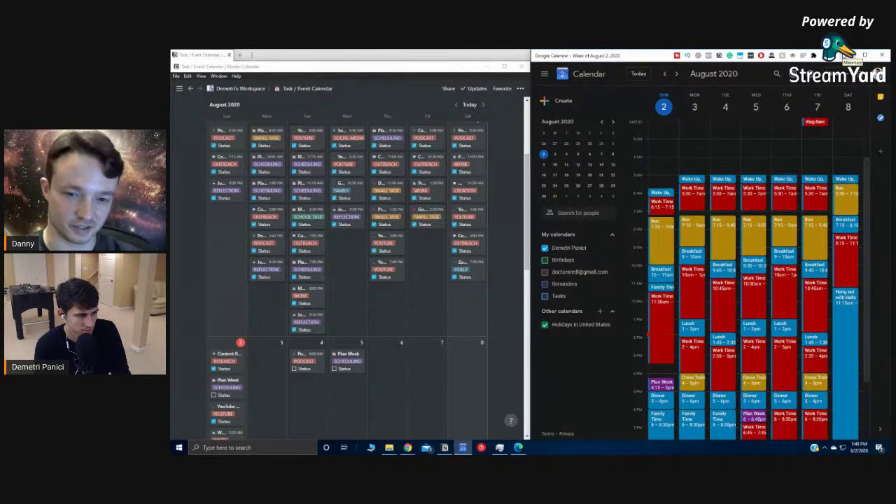
{"action": "left_click", "coordinate": [847, 54]}
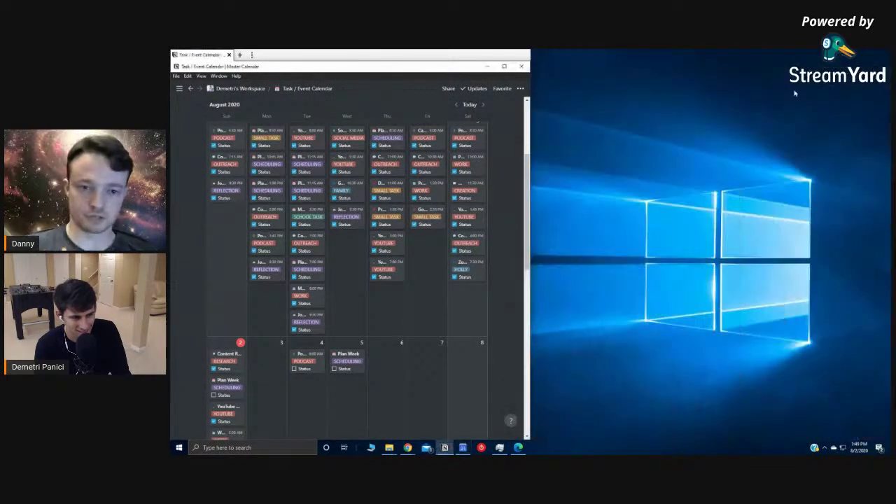
{"action": "left_click", "coordinate": [505, 67]}
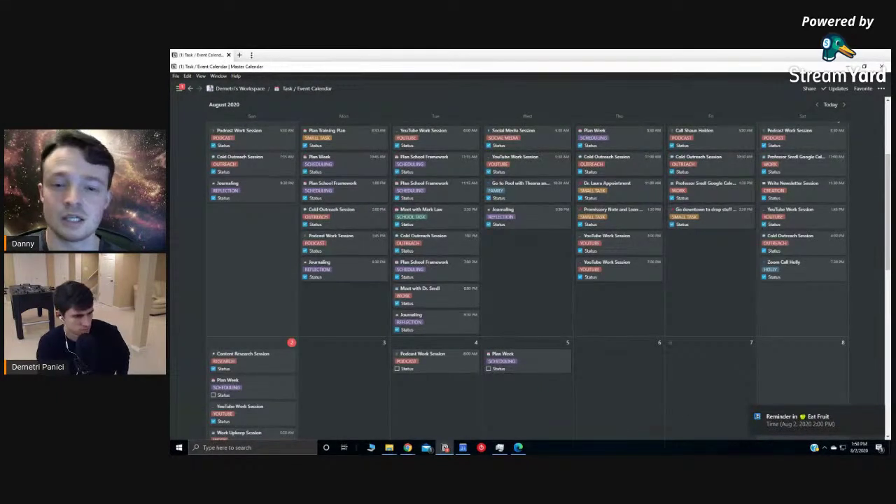
Step: Examine the page options of the Task / Event Calendar and close them without changing anything
{"action": "mouse_move", "coordinate": [179, 88]}
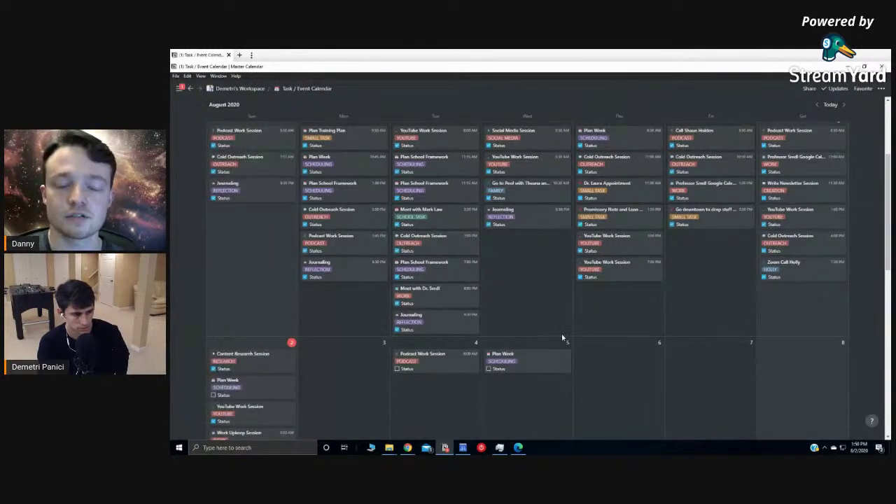
{"action": "scroll", "coordinate": [561, 334], "scroll_direction": "up", "scroll_amount": 1}
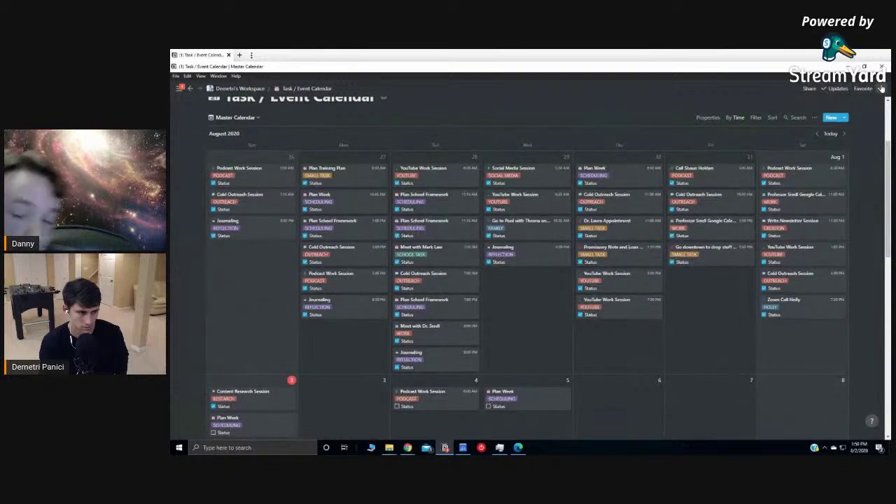
{"action": "left_click", "coordinate": [882, 88]}
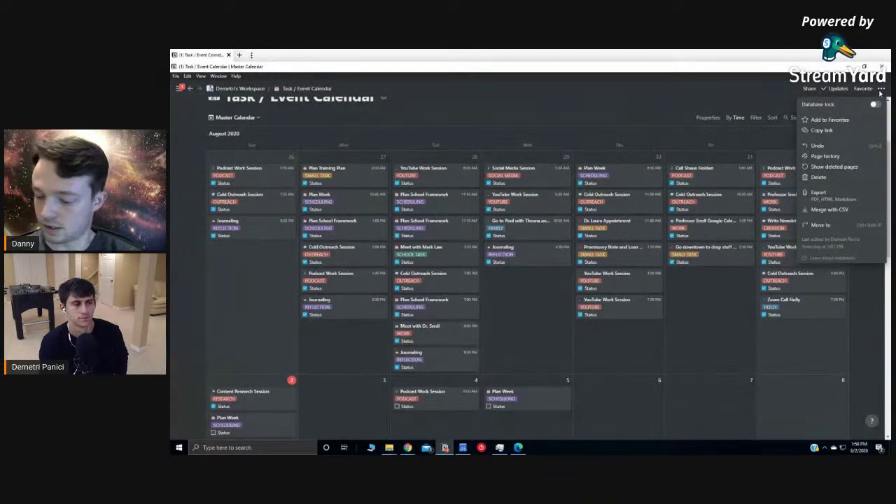
{"action": "left_click", "coordinate": [881, 89]}
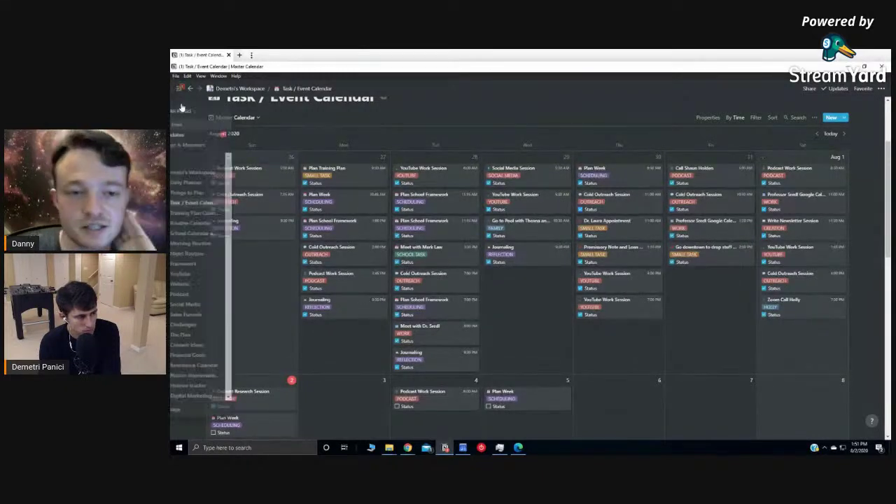
Step: Go to the workspace home page and toggle its Full width option on and off twice to compare the layouts
{"action": "left_click", "coordinate": [239, 88]}
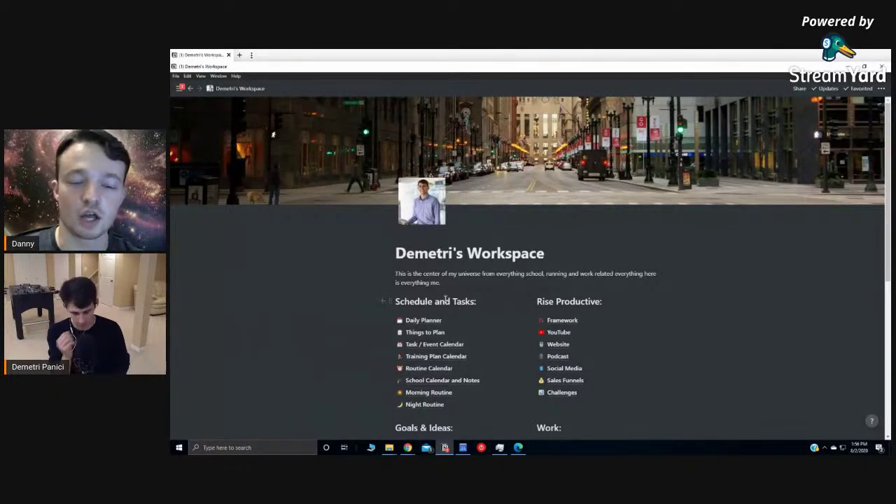
{"action": "left_click", "coordinate": [880, 88]}
{"action": "left_click", "coordinate": [876, 153]}
{"action": "left_click", "coordinate": [876, 153]}
{"action": "left_click", "coordinate": [876, 154]}
{"action": "left_click", "coordinate": [876, 153]}
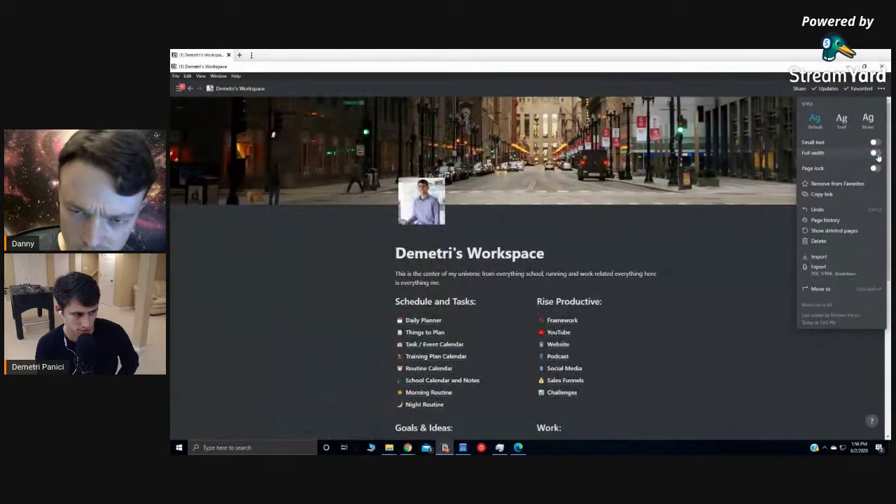
Step: Toggle the home page's Full width option on and off once more and close the page options
{"action": "left_click", "coordinate": [876, 154]}
{"action": "left_click", "coordinate": [876, 153]}
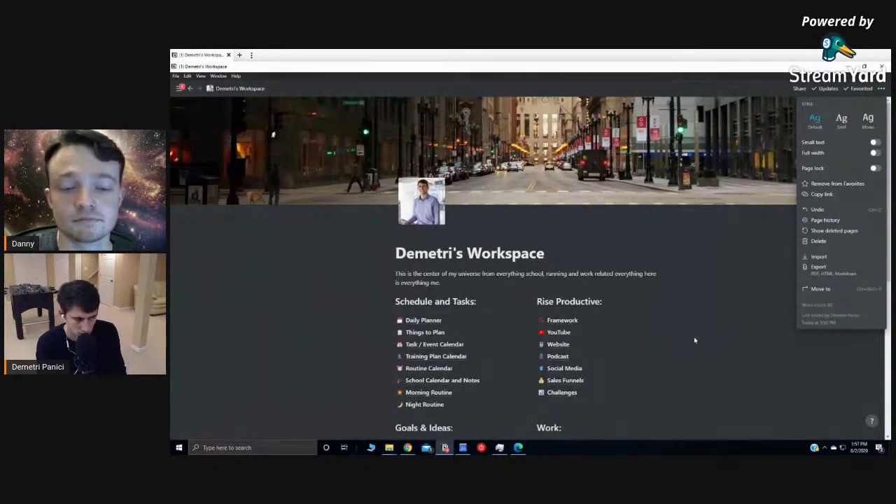
{"action": "left_click", "coordinate": [600, 355]}
Step: Look over the home page's Schedule and Tasks, Rise Productive, Goals & Ideas and Work sections
{"action": "scroll", "coordinate": [620, 287], "scroll_direction": "down", "scroll_amount": 3}
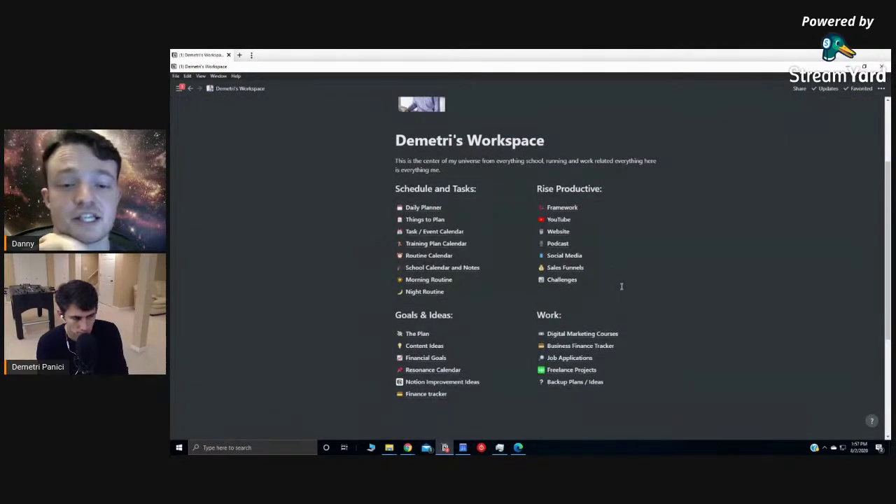
{"action": "scroll", "coordinate": [616, 293], "scroll_direction": "up", "scroll_amount": 3}
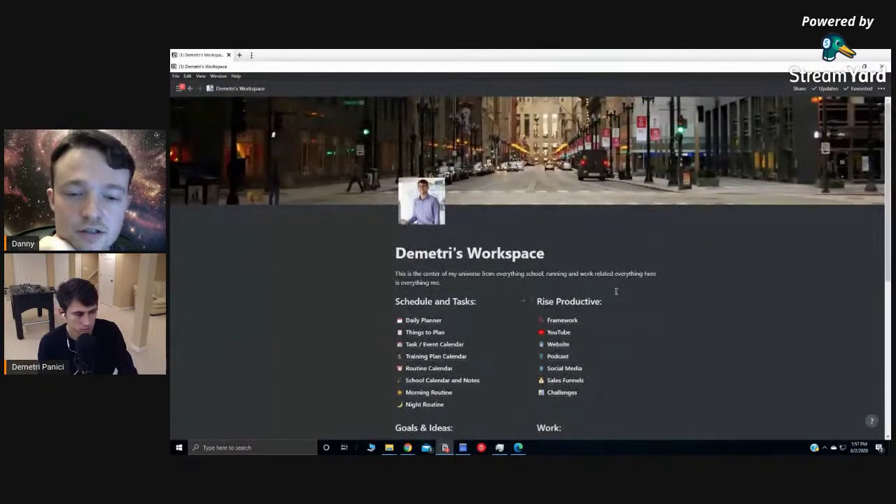
{"action": "scroll", "coordinate": [613, 299], "scroll_direction": "down", "scroll_amount": 3}
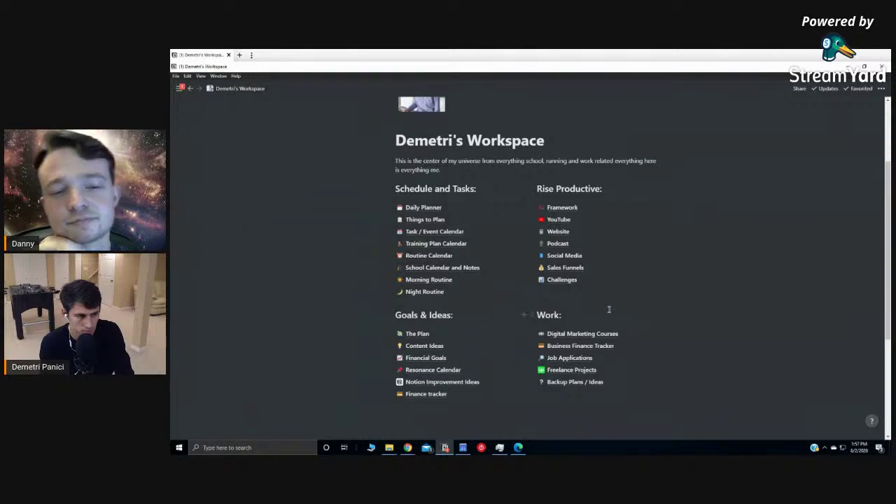
{"action": "scroll", "coordinate": [608, 310], "scroll_direction": "up", "scroll_amount": 1}
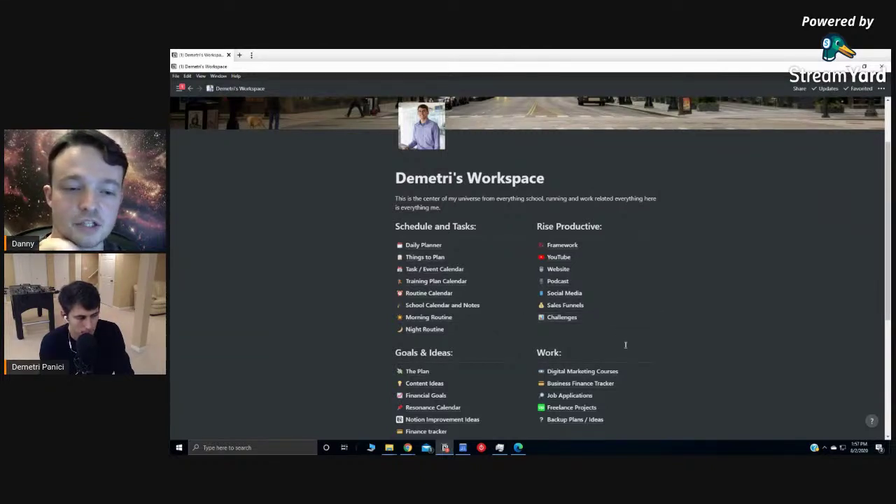
{"action": "scroll", "coordinate": [625, 345], "scroll_direction": "down", "scroll_amount": 3}
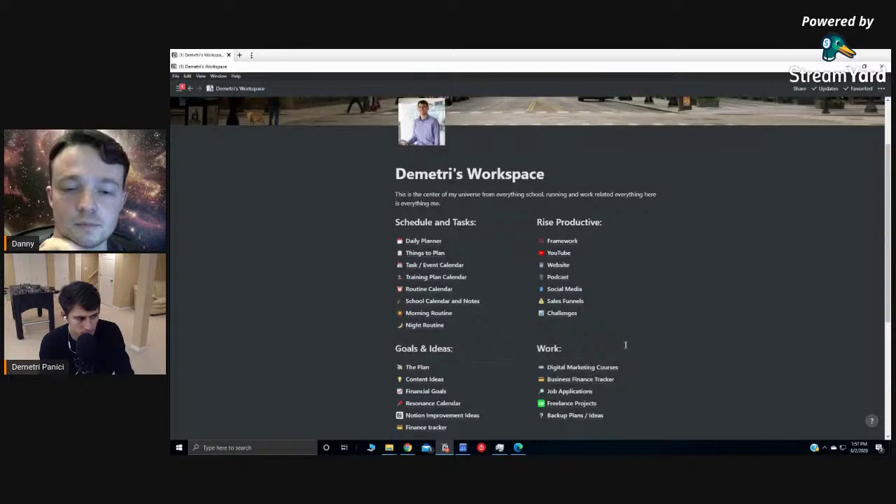
{"action": "scroll", "coordinate": [625, 347], "scroll_direction": "up", "scroll_amount": 4}
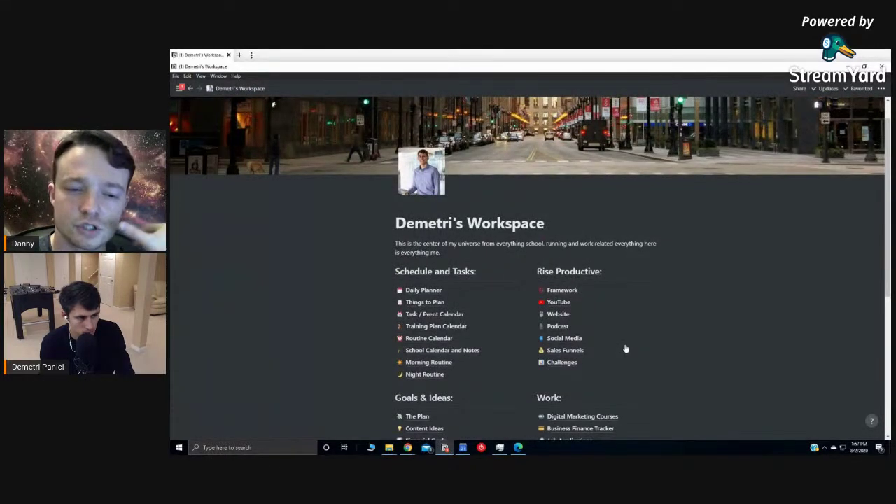
Step: Lock the sidebar open beside the workspace home page and collapse it again
{"action": "mouse_move", "coordinate": [175, 336]}
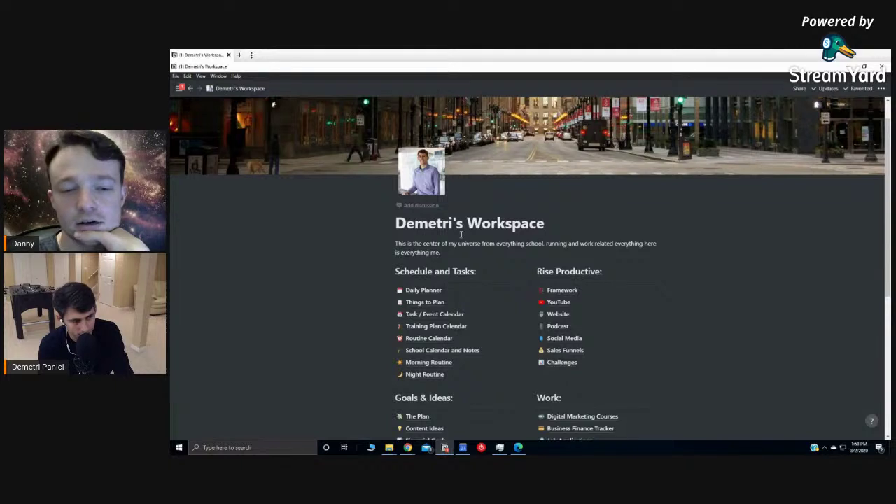
{"action": "mouse_move", "coordinate": [178, 89]}
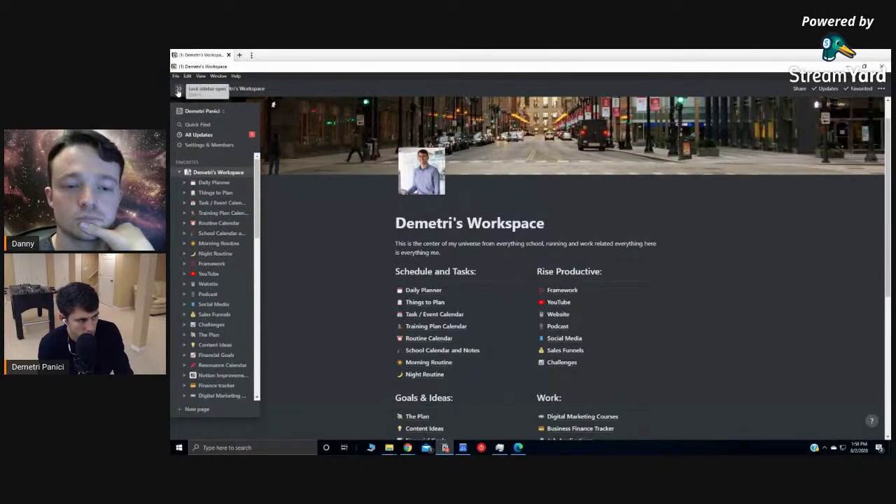
{"action": "left_click", "coordinate": [177, 91]}
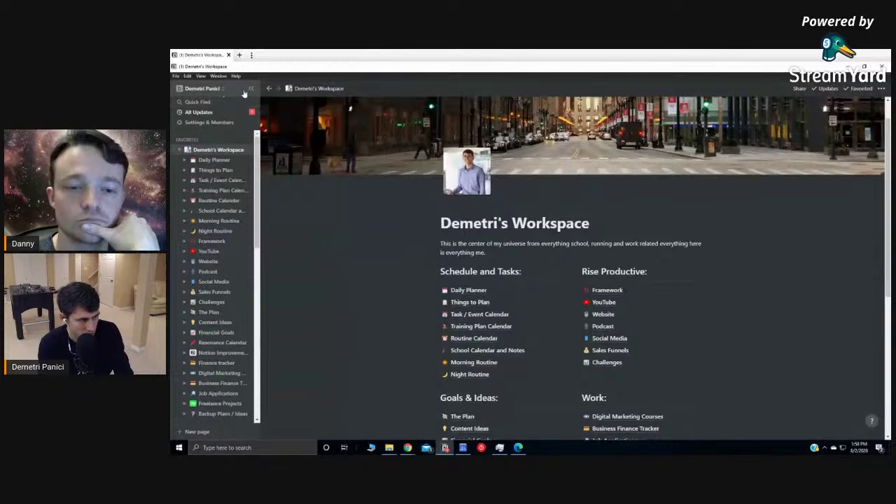
{"action": "left_click", "coordinate": [250, 89]}
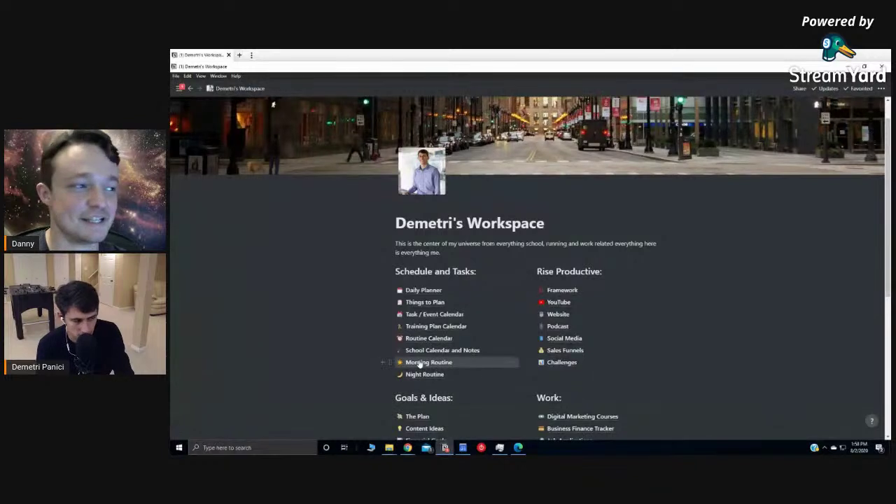
Step: View the School Calendar and Notes page from the home page and switch to the Daily Planner
{"action": "scroll", "coordinate": [418, 360], "scroll_direction": "down", "scroll_amount": 3}
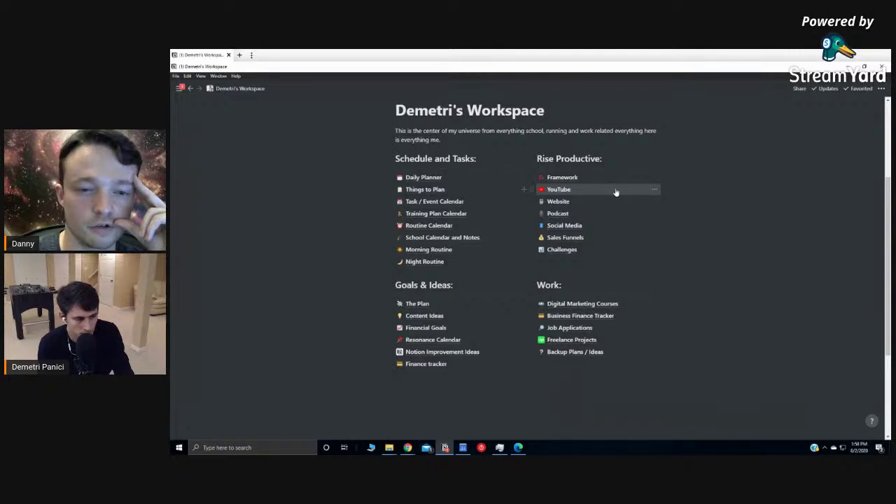
{"action": "left_click", "coordinate": [451, 238]}
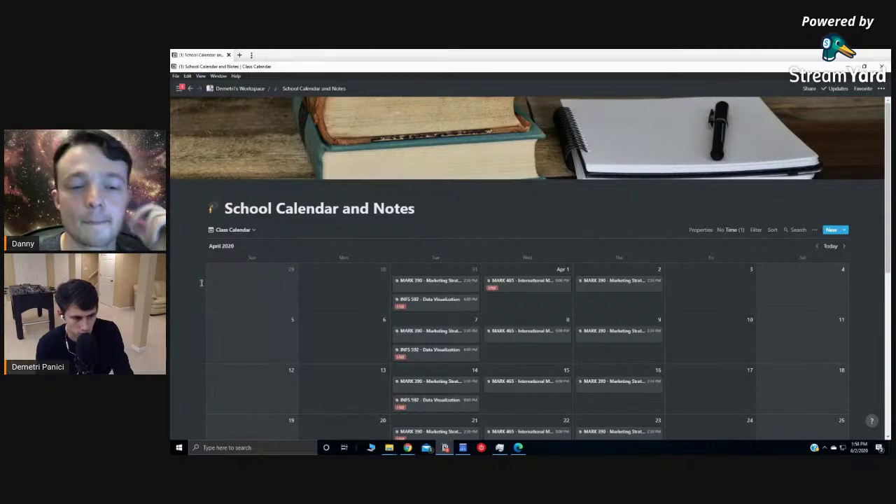
{"action": "mouse_move", "coordinate": [171, 252]}
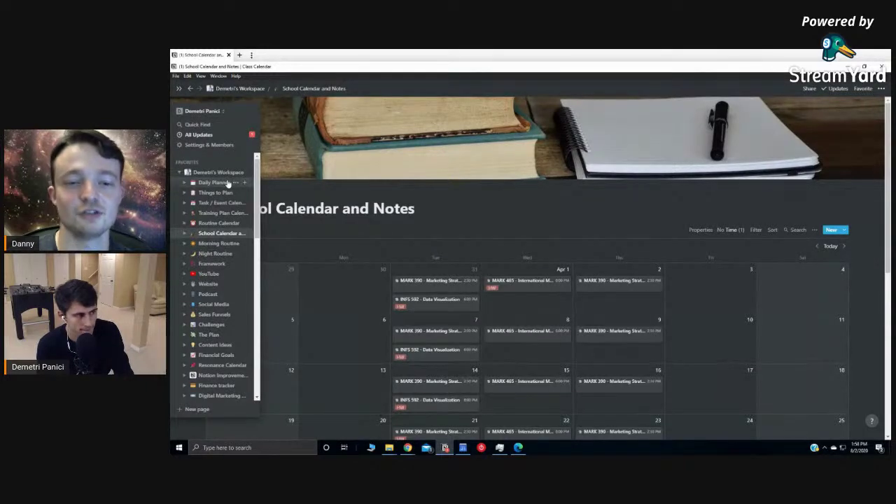
{"action": "left_click", "coordinate": [227, 183]}
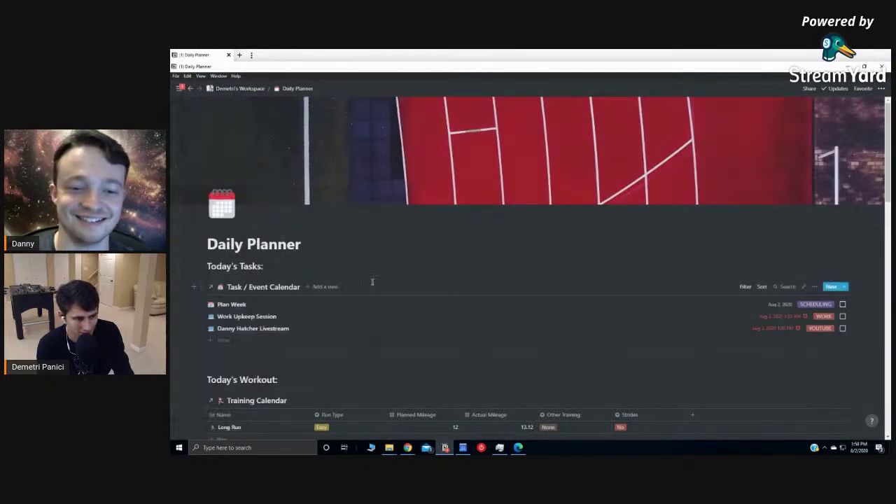
Step: Collapse the Today's Routine toggle in the Daily Planner and move it to the end of the page, below the web bookmarks
{"action": "scroll", "coordinate": [372, 281], "scroll_direction": "down", "scroll_amount": 6}
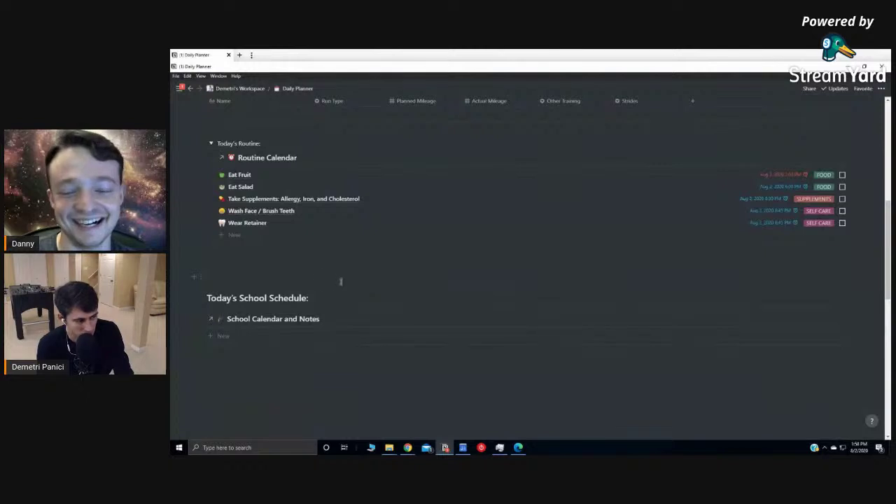
{"action": "scroll", "coordinate": [340, 281], "scroll_direction": "up", "scroll_amount": 2}
{"action": "left_click", "coordinate": [210, 219]}
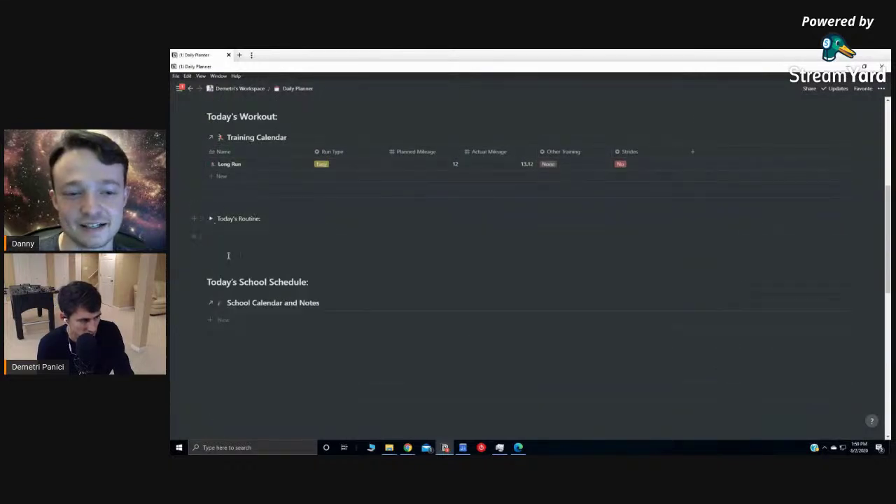
{"action": "left_click", "coordinate": [199, 219]}
{"action": "left_click_drag", "start_coordinate": [199, 218], "coordinate": [237, 373]}
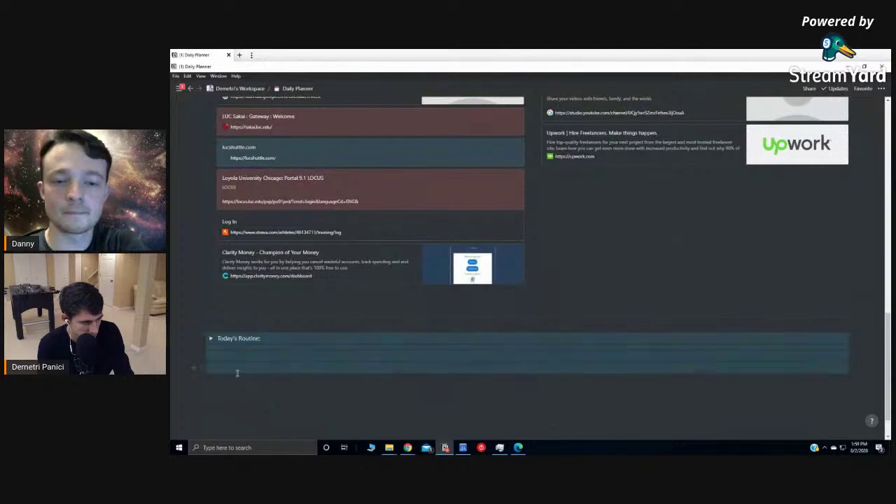
{"action": "scroll", "coordinate": [237, 373], "scroll_direction": "up", "scroll_amount": 10}
{"action": "left_click", "coordinate": [273, 290]}
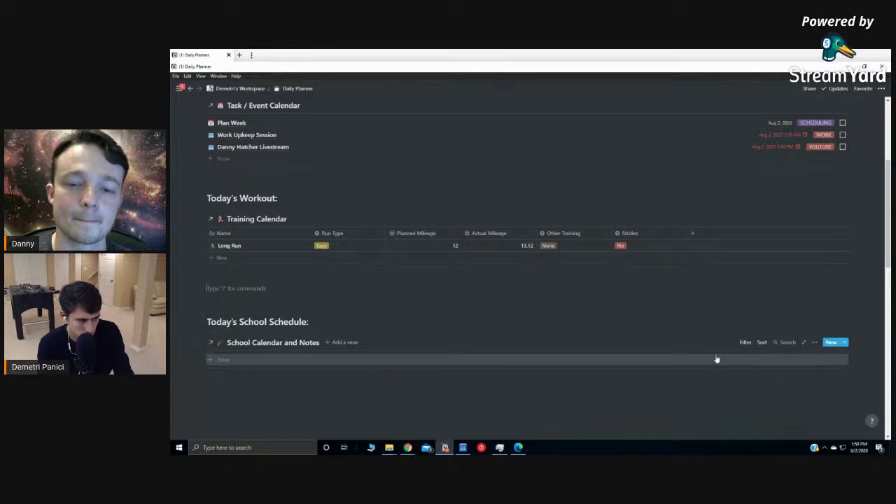
Step: Go back to the School Calendar and Notes page and view its April 2020 Class Calendar
{"action": "mouse_move", "coordinate": [173, 339]}
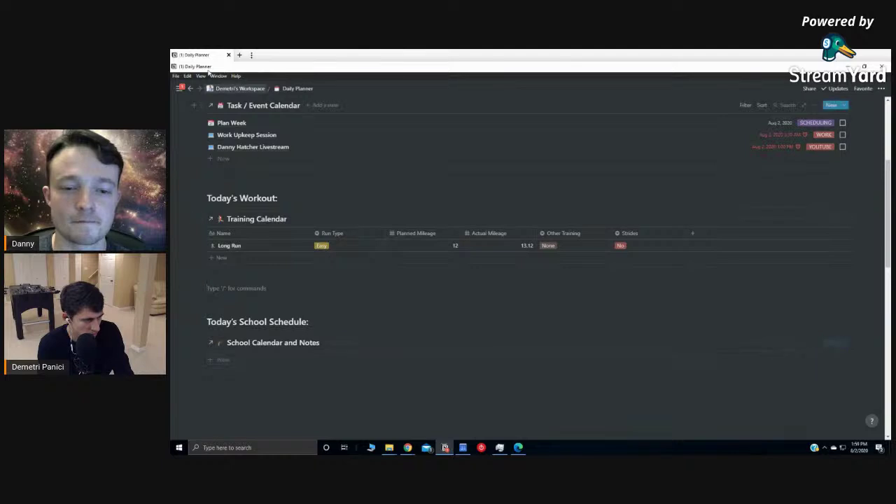
{"action": "mouse_move", "coordinate": [181, 88]}
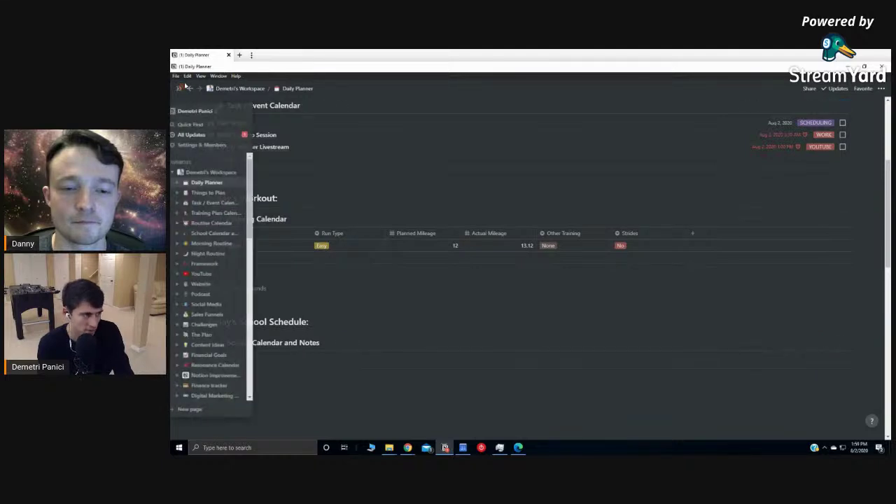
{"action": "left_click", "coordinate": [214, 234]}
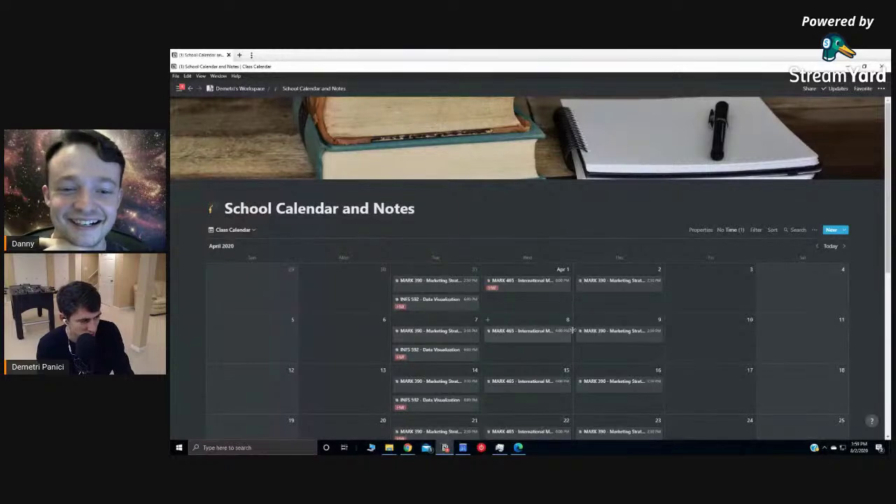
{"action": "scroll", "coordinate": [714, 305], "scroll_direction": "down", "scroll_amount": 2}
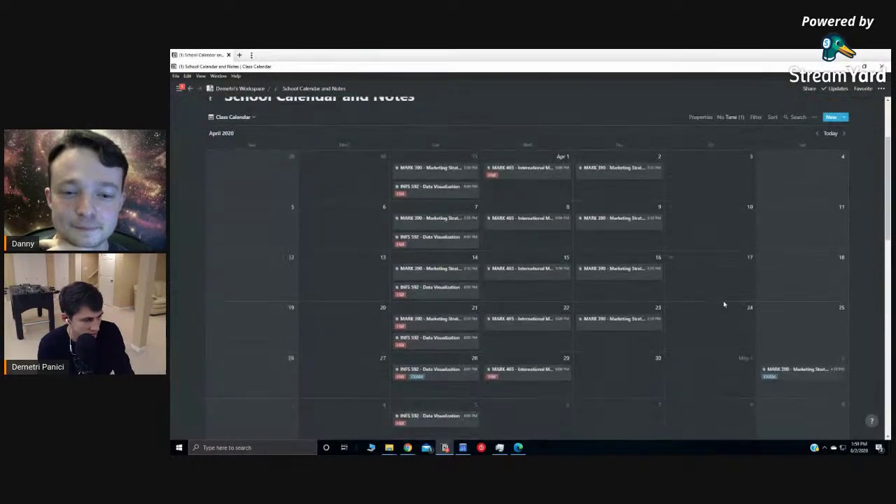
Step: Open the April 21 MARK 390 - Marketing Strategy class entry, change its date to August 2, 2020, and close it
{"action": "left_click", "coordinate": [471, 322]}
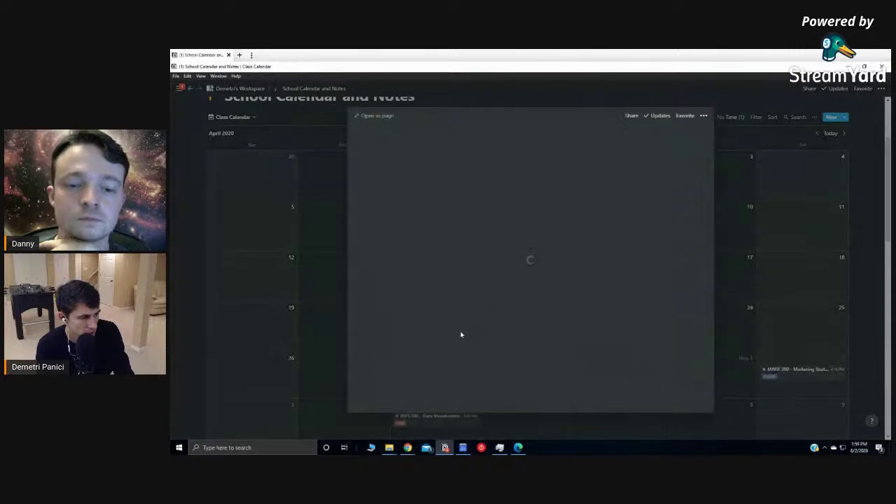
{"action": "left_click", "coordinate": [495, 239]}
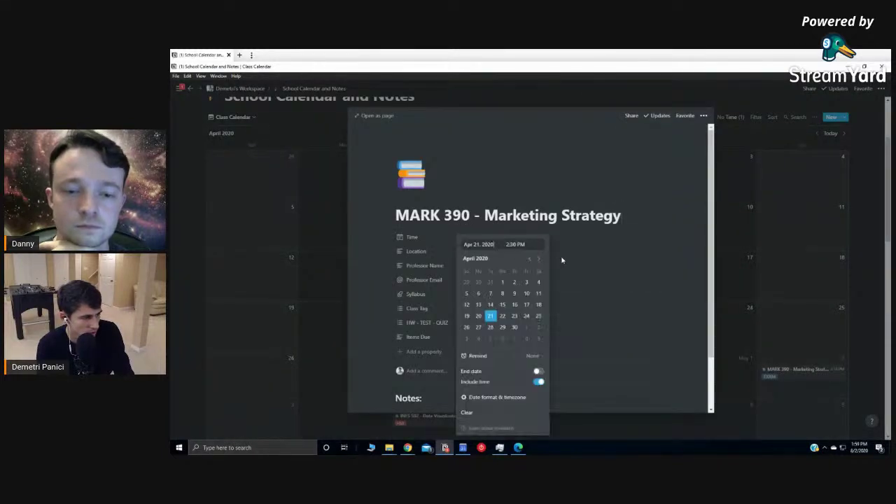
{"action": "left_click", "coordinate": [538, 261]}
{"action": "left_click", "coordinate": [537, 261]}
{"action": "left_click", "coordinate": [537, 261]}
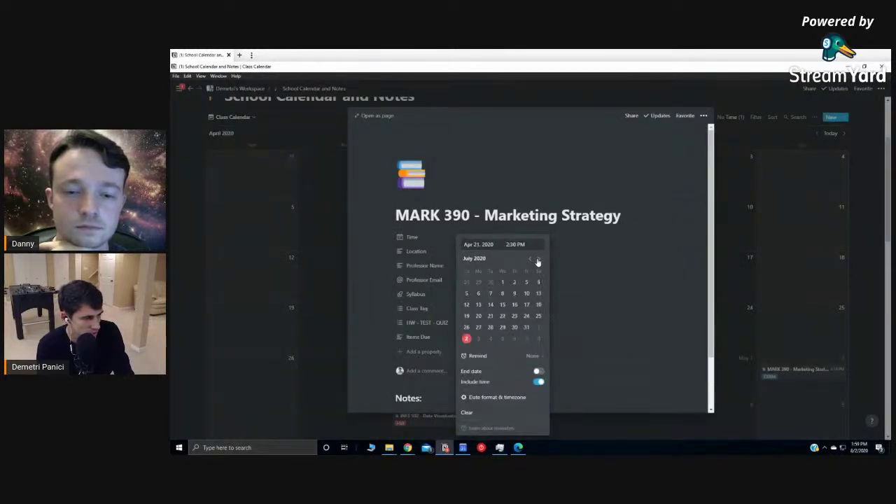
{"action": "left_click", "coordinate": [467, 340]}
{"action": "left_click", "coordinate": [356, 173]}
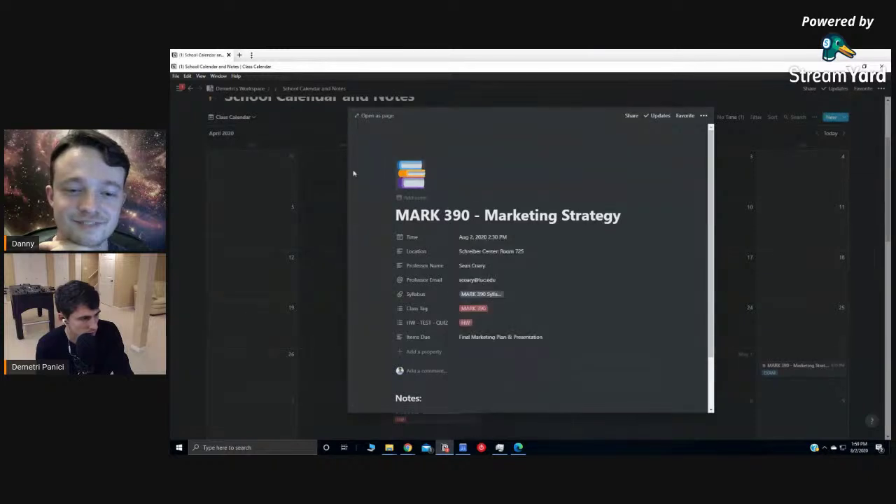
{"action": "left_click", "coordinate": [301, 147]}
Step: Return to the Daily Planner and check Today's School Schedule for the rescheduled MARK 390 class
{"action": "mouse_move", "coordinate": [187, 137]}
{"action": "left_click", "coordinate": [212, 182]}
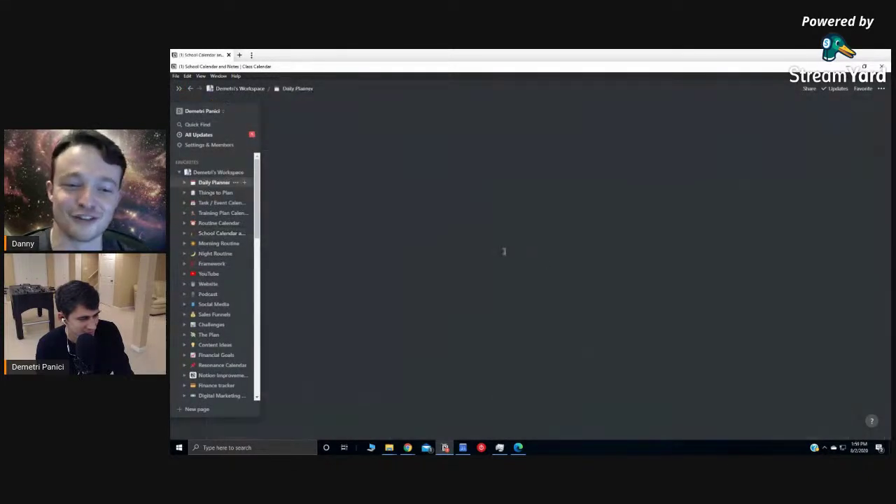
{"action": "scroll", "coordinate": [572, 286], "scroll_direction": "down", "scroll_amount": 3}
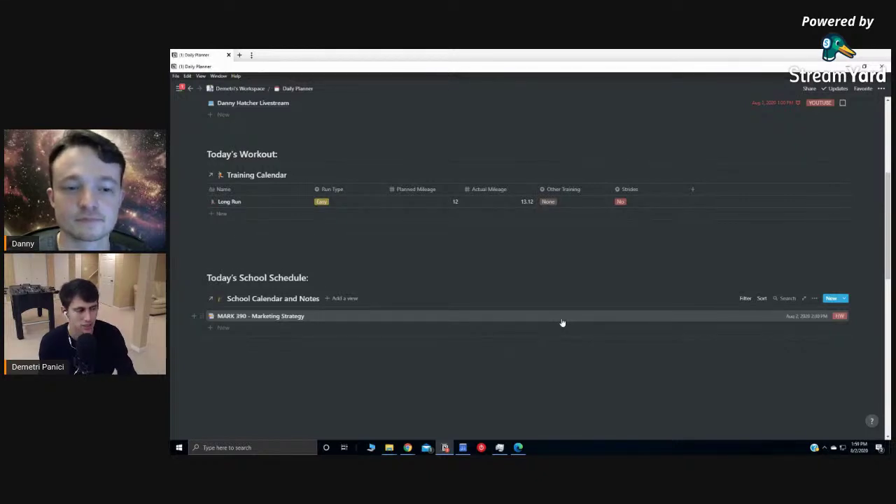
{"action": "scroll", "coordinate": [562, 323], "scroll_direction": "up", "scroll_amount": 3}
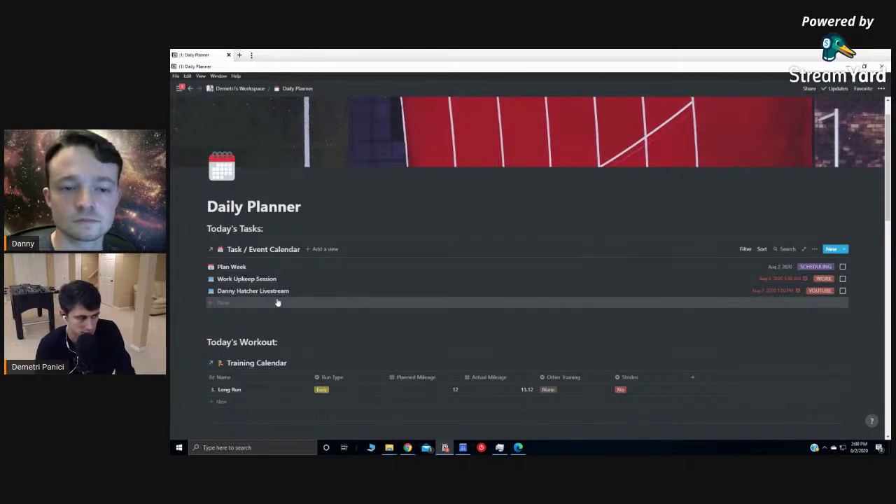
{"action": "scroll", "coordinate": [296, 258], "scroll_direction": "down", "scroll_amount": 5}
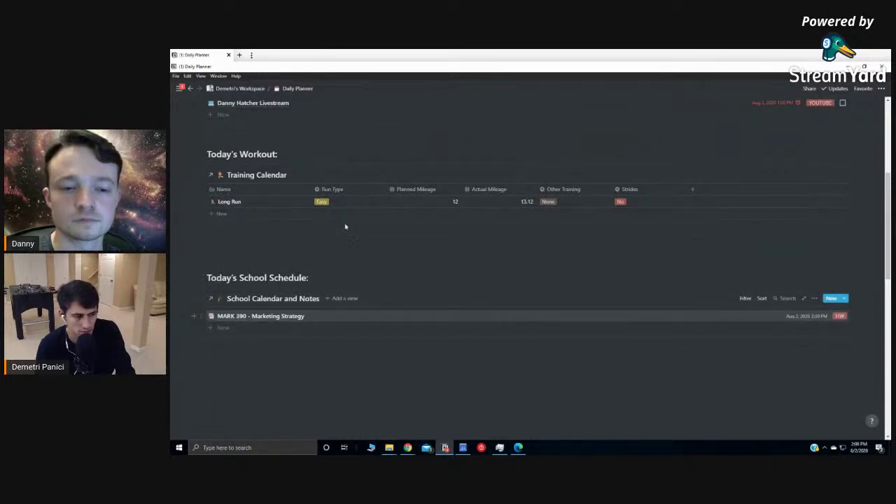
Step: Open the MARK 390 - Marketing Strategy entry from Today's School Schedule and review its properties and Notes section
{"action": "left_click", "coordinate": [260, 316]}
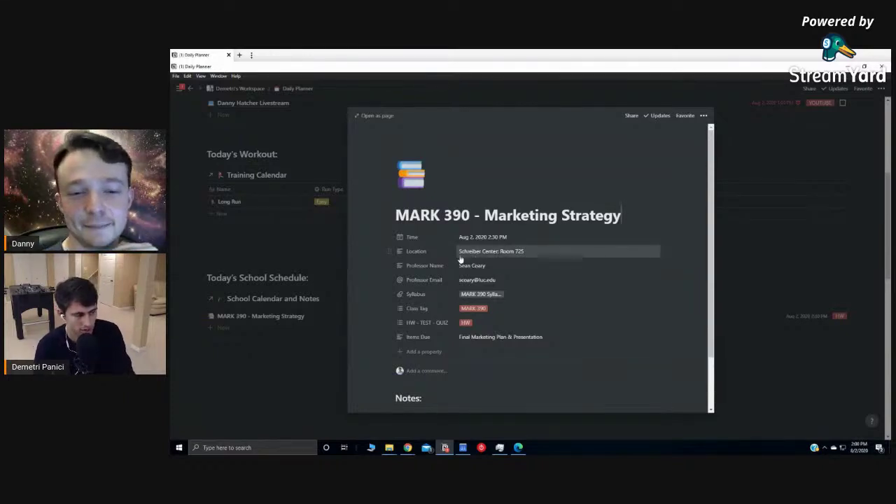
{"action": "scroll", "coordinate": [468, 266], "scroll_direction": "down", "scroll_amount": 2}
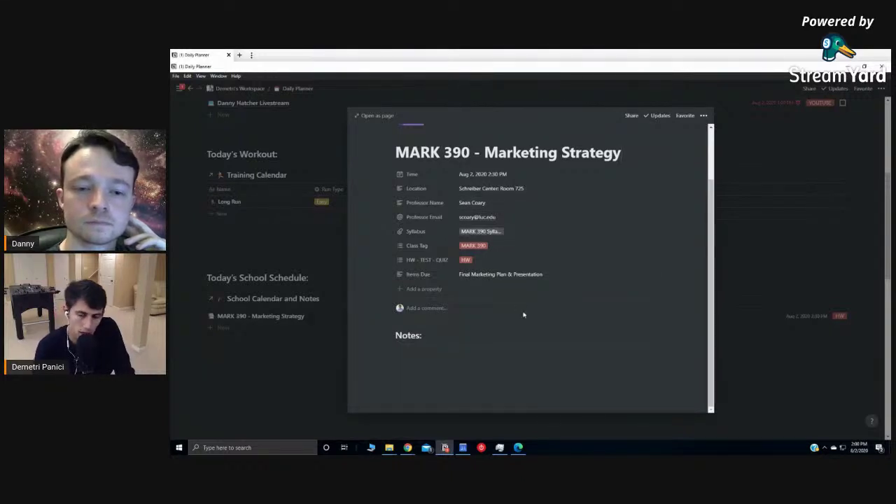
{"action": "scroll", "coordinate": [523, 315], "scroll_direction": "up", "scroll_amount": 2}
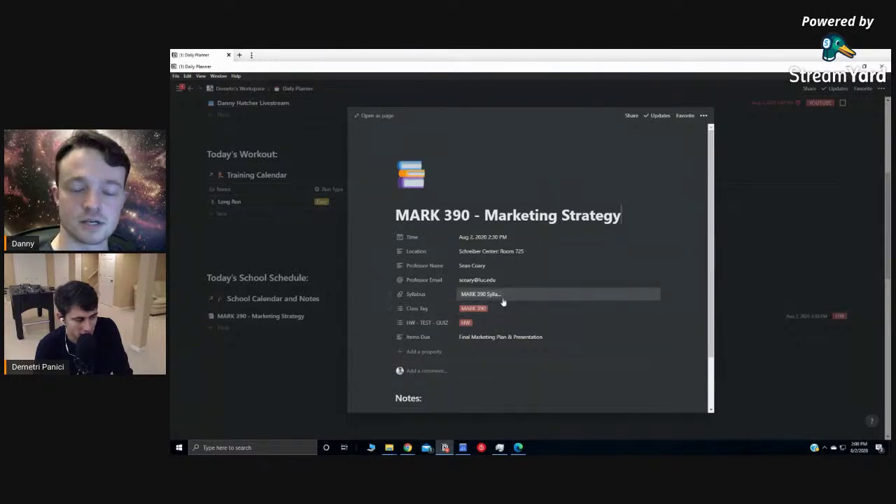
{"action": "scroll", "coordinate": [497, 301], "scroll_direction": "down", "scroll_amount": 2}
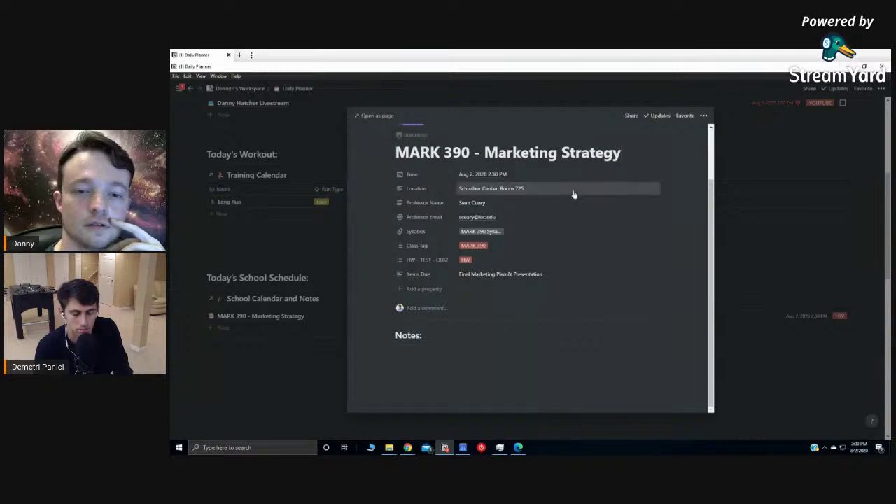
Step: Look through the open MARK 390 class entry again, close it, and look over the Daily Planner's task, workout and school sections
{"action": "scroll", "coordinate": [578, 218], "scroll_direction": "up", "scroll_amount": 2}
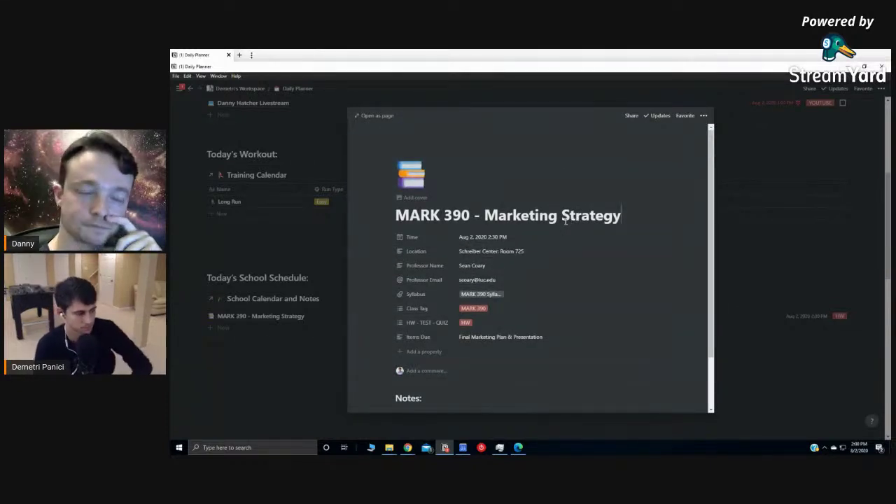
{"action": "scroll", "coordinate": [571, 220], "scroll_direction": "down", "scroll_amount": 2}
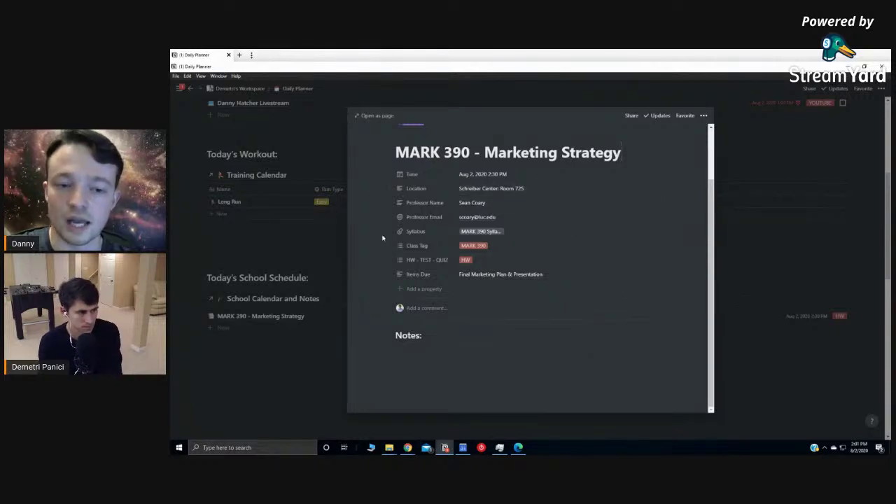
{"action": "left_click", "coordinate": [308, 346]}
{"action": "scroll", "coordinate": [332, 342], "scroll_direction": "up", "scroll_amount": 3}
{"action": "scroll", "coordinate": [334, 341], "scroll_direction": "down", "scroll_amount": 2}
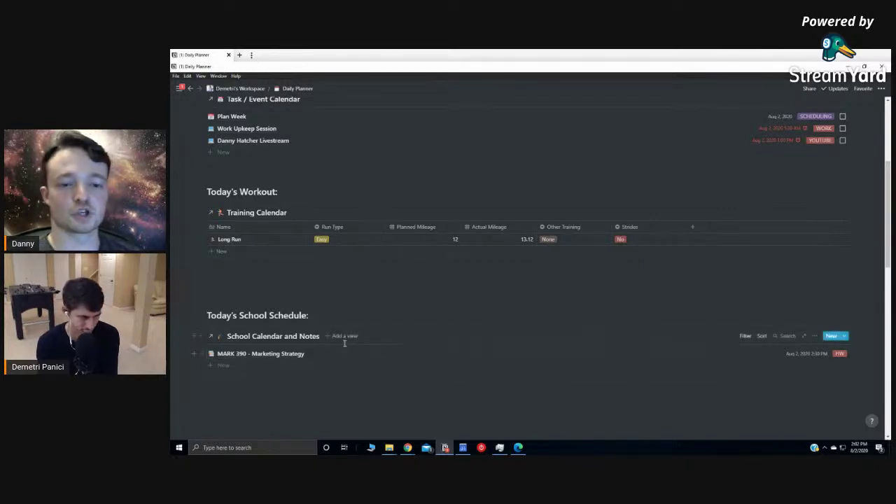
{"action": "scroll", "coordinate": [256, 338], "scroll_direction": "up", "scroll_amount": 2}
{"action": "scroll", "coordinate": [260, 338], "scroll_direction": "down", "scroll_amount": 2}
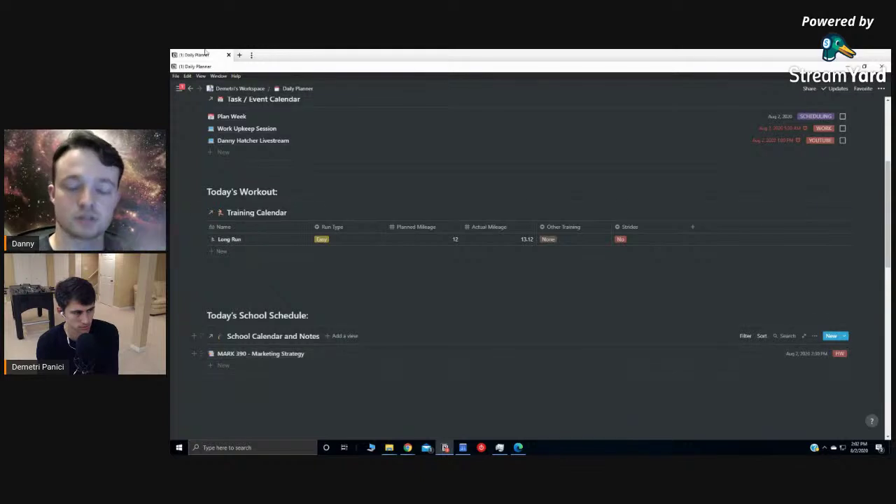
Step: Go to the School Calendar and Notes page, view the March 31 MARK 390 - Marketing Strategy entry, and close it
{"action": "mouse_move", "coordinate": [178, 85]}
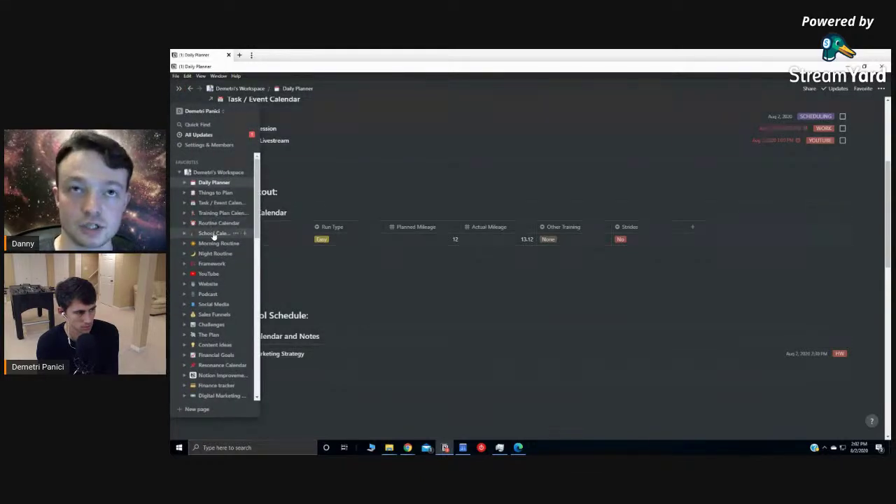
{"action": "left_click", "coordinate": [216, 233]}
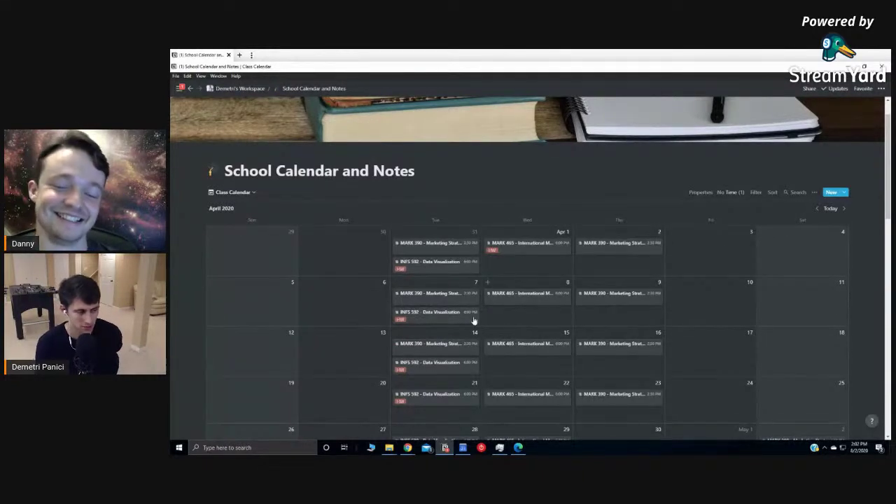
{"action": "left_click", "coordinate": [431, 252]}
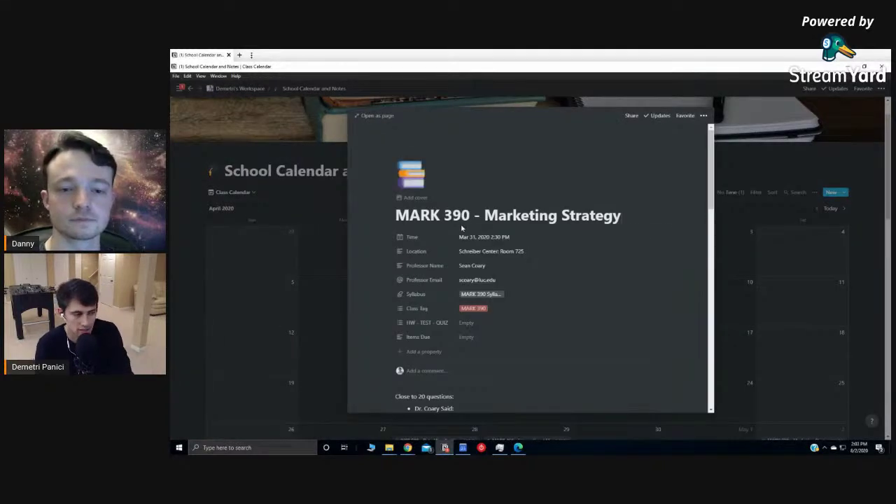
{"action": "left_click", "coordinate": [801, 313]}
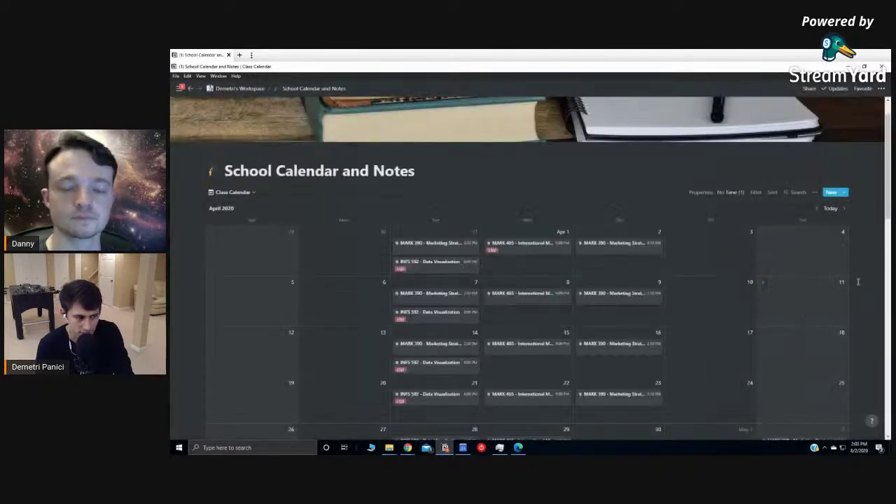
Step: Scan the April 2020 Class Calendar, view the HW - TEST - QUIZ options in the April 23 MARK 390 entry, and close it
{"action": "scroll", "coordinate": [362, 340], "scroll_direction": "down", "scroll_amount": 2}
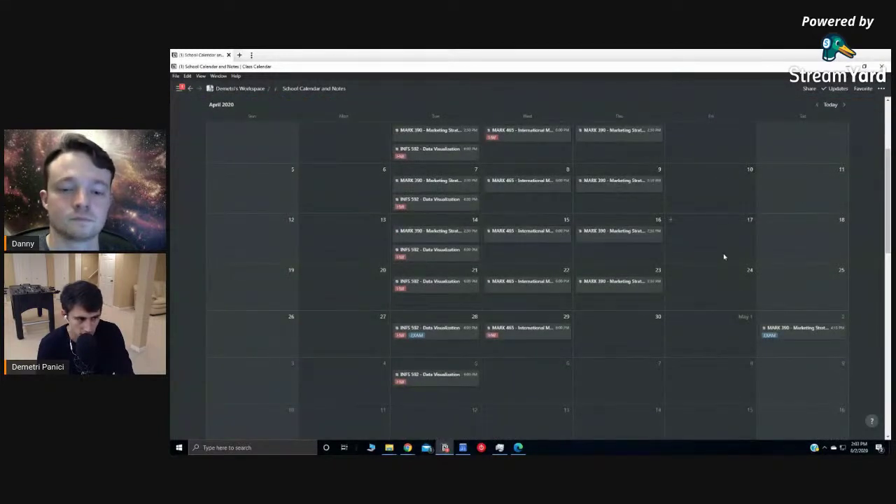
{"action": "scroll", "coordinate": [723, 257], "scroll_direction": "up", "scroll_amount": 2}
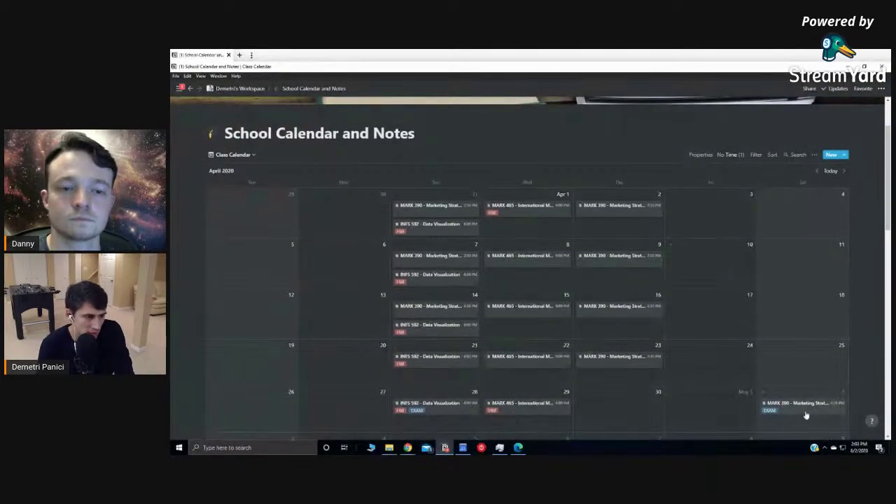
{"action": "scroll", "coordinate": [832, 400], "scroll_direction": "down", "scroll_amount": 1}
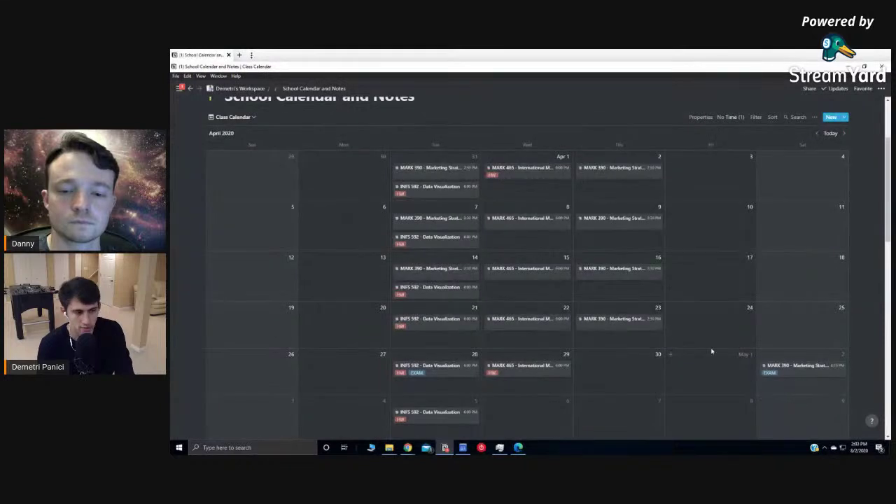
{"action": "left_click", "coordinate": [621, 329]}
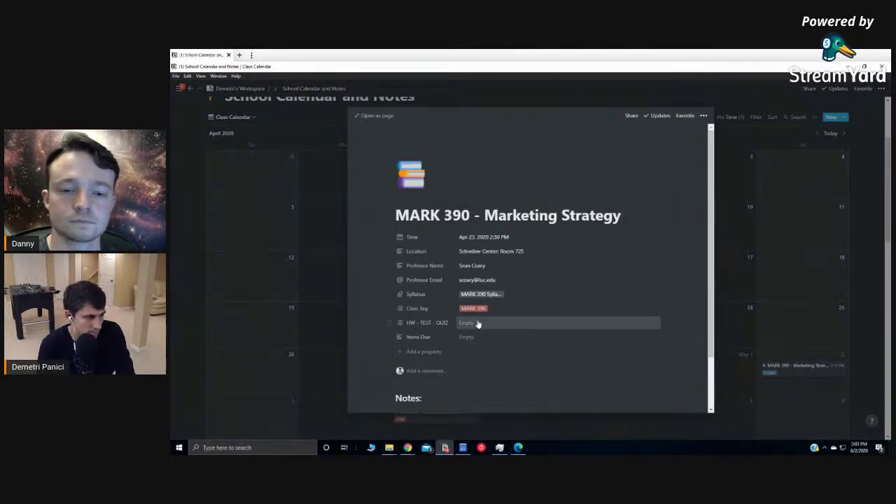
{"action": "left_click", "coordinate": [479, 323]}
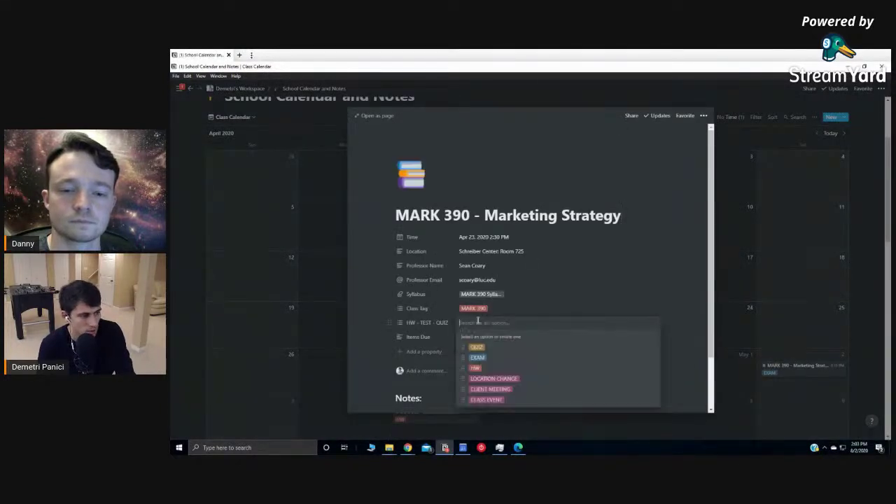
{"action": "left_click", "coordinate": [443, 337]}
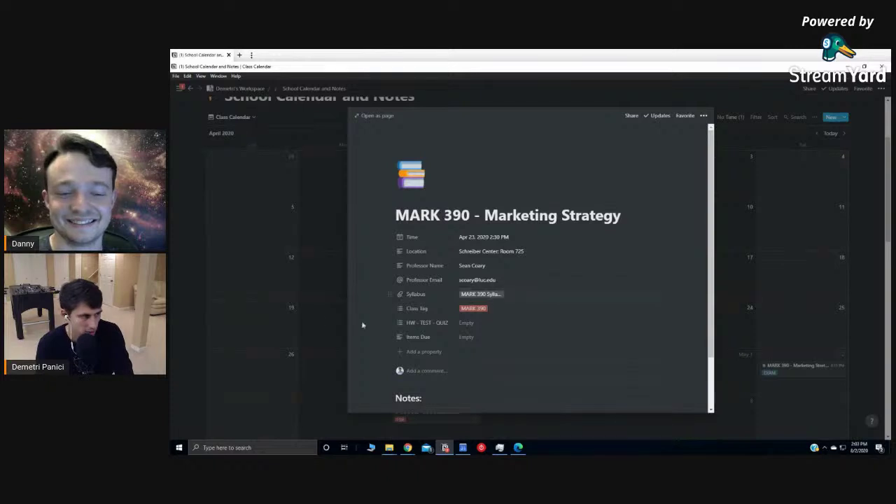
{"action": "left_click", "coordinate": [308, 324]}
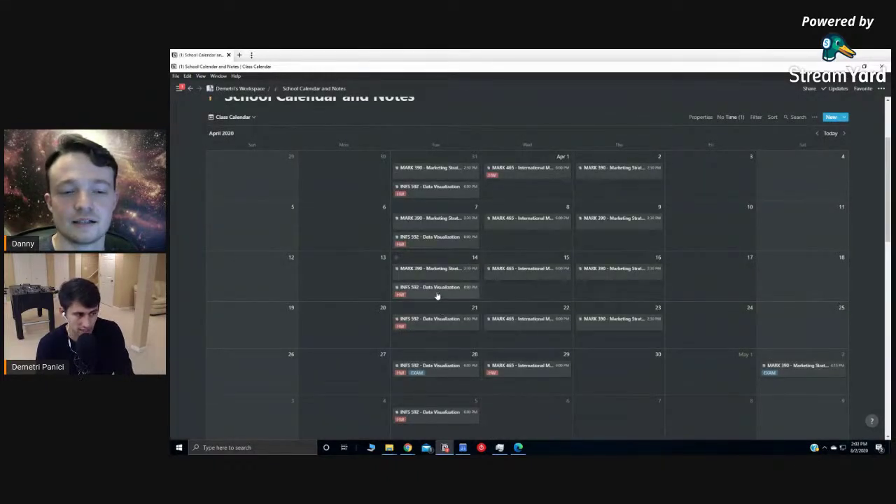
Step: View the April 1 MARK 465 - International Marketing entry's properties and close it
{"action": "scroll", "coordinate": [440, 297], "scroll_direction": "up", "scroll_amount": 3}
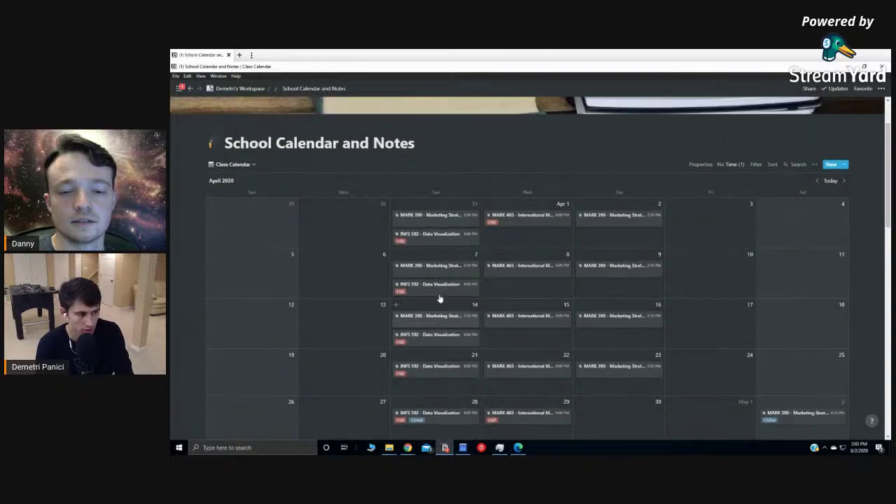
{"action": "left_click", "coordinate": [514, 251]}
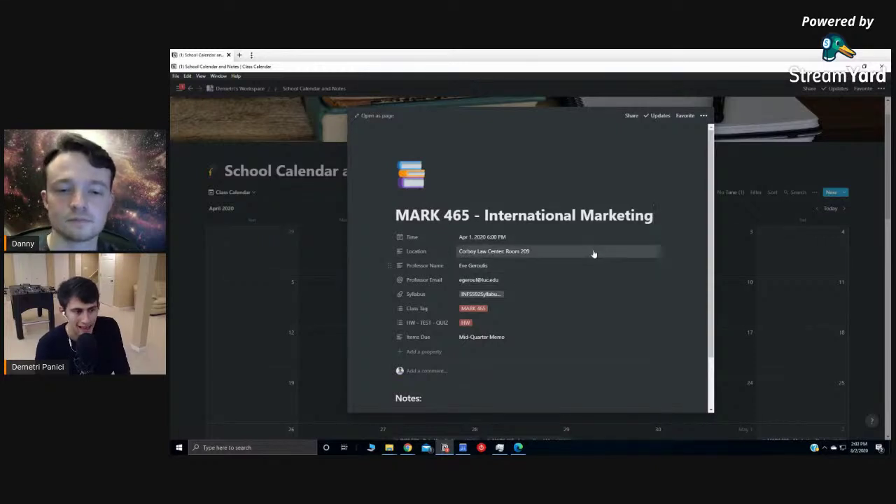
{"action": "left_click", "coordinate": [314, 291]}
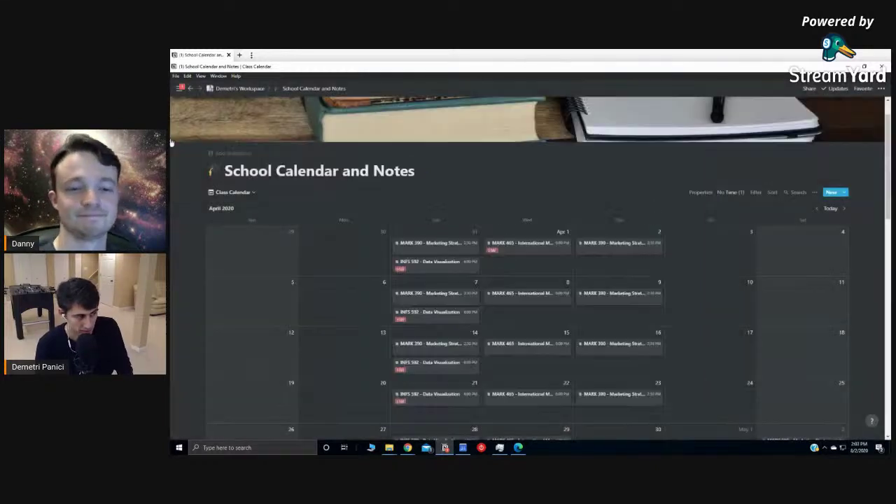
Step: Return to the Daily Planner and review the Today's Tasks, Today's Workout and Today's School Schedule sections
{"action": "left_click", "coordinate": [208, 183]}
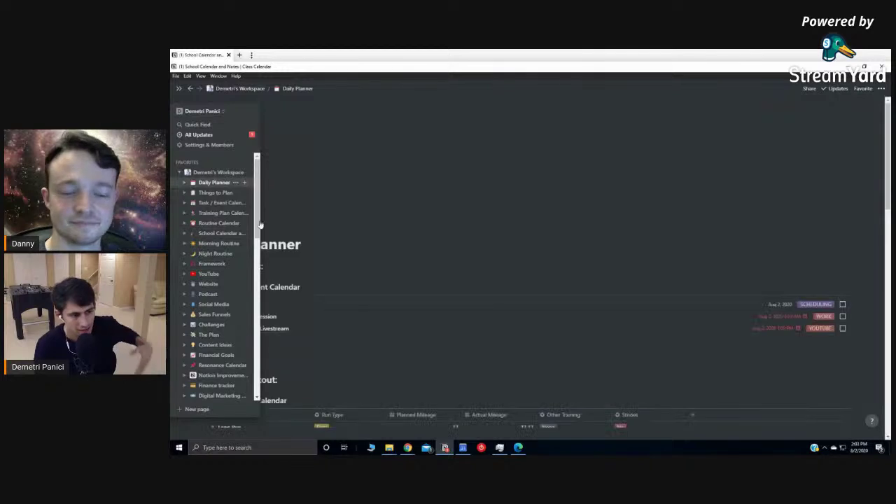
{"action": "scroll", "coordinate": [329, 269], "scroll_direction": "down", "scroll_amount": 5}
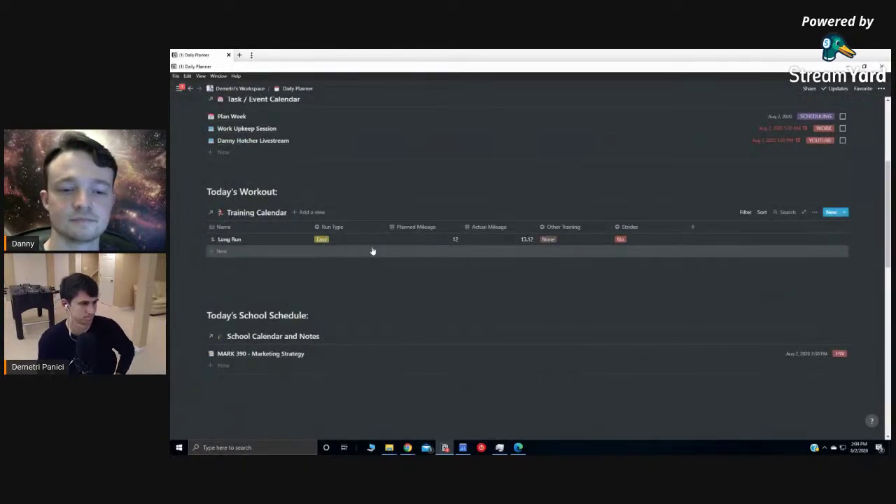
{"action": "left_click", "coordinate": [330, 292]}
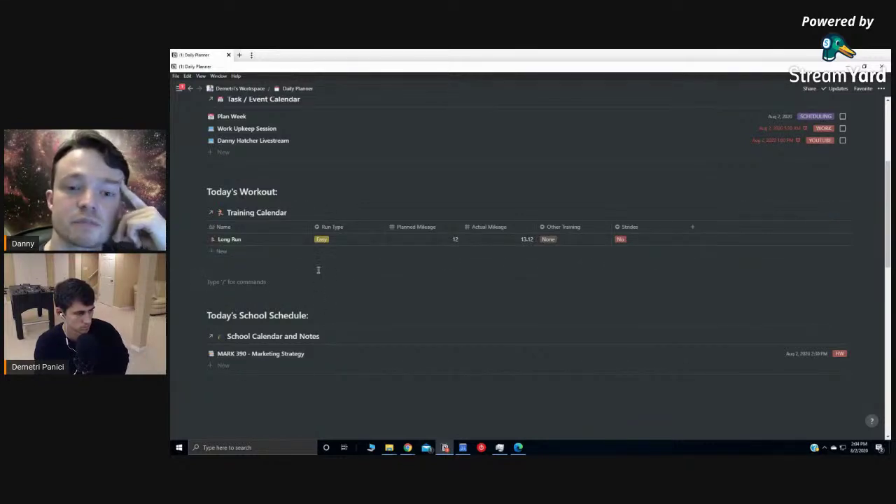
{"action": "scroll", "coordinate": [323, 224], "scroll_direction": "up", "scroll_amount": 2}
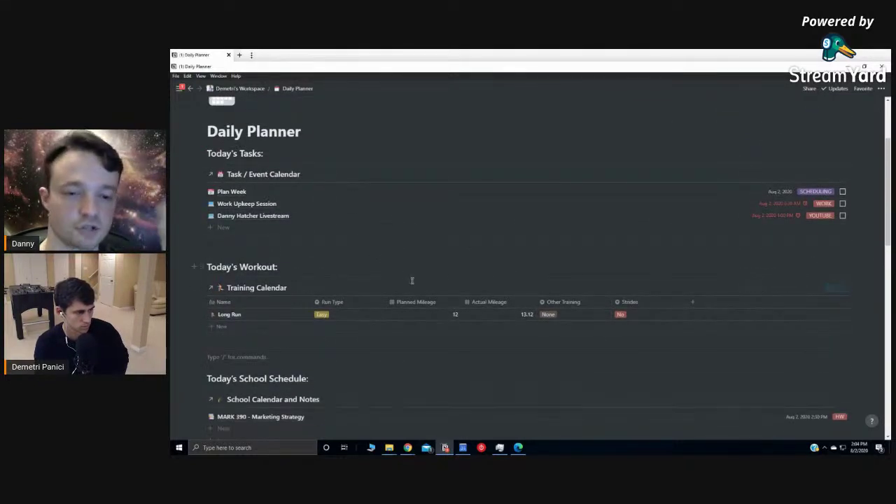
{"action": "left_click", "coordinate": [296, 250]}
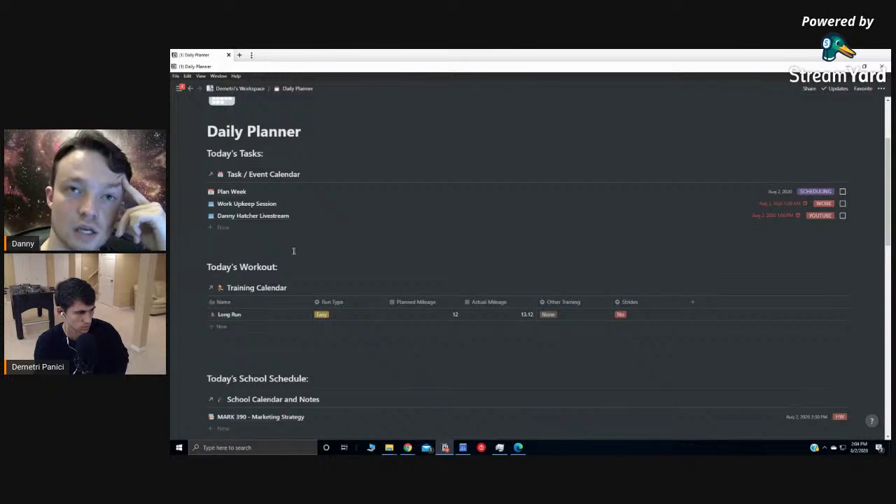
{"action": "left_click", "coordinate": [283, 362]}
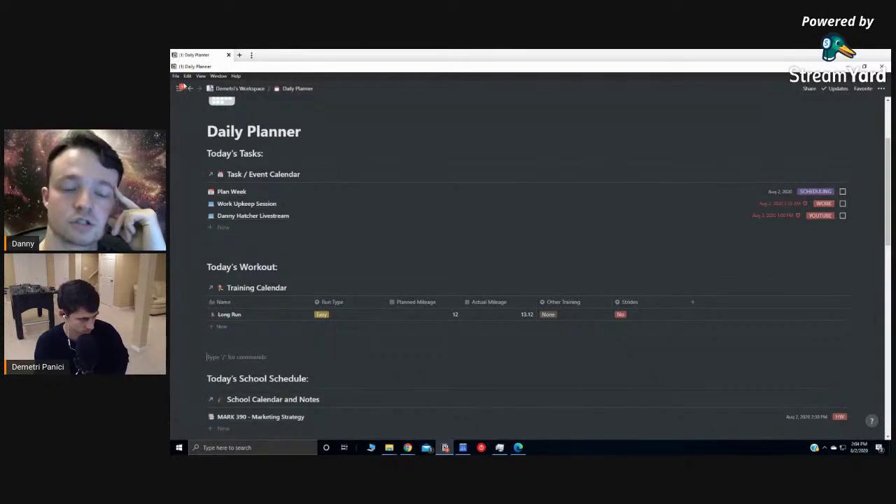
Step: Go back to School Calendar and Notes, view the April 7 INFS 592 - Data Visualization entry, and close it
{"action": "mouse_move", "coordinate": [188, 87]}
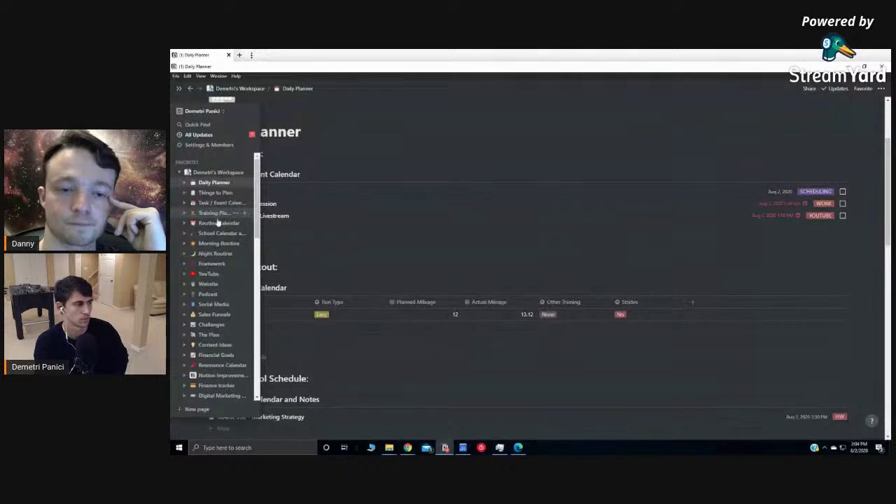
{"action": "left_click", "coordinate": [223, 233]}
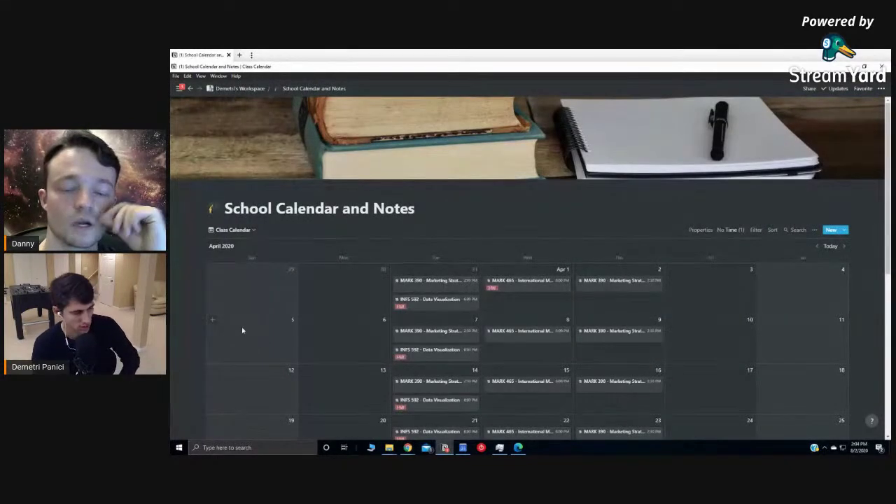
{"action": "left_click", "coordinate": [423, 351]}
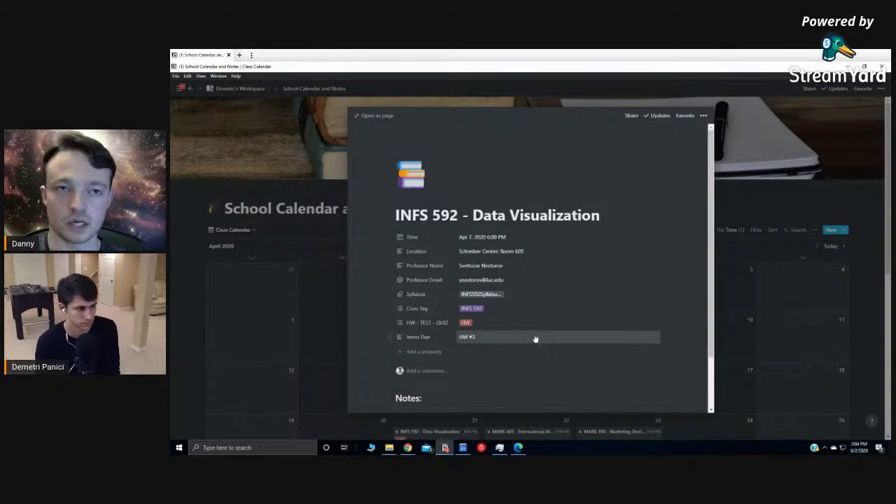
{"action": "left_click", "coordinate": [737, 333]}
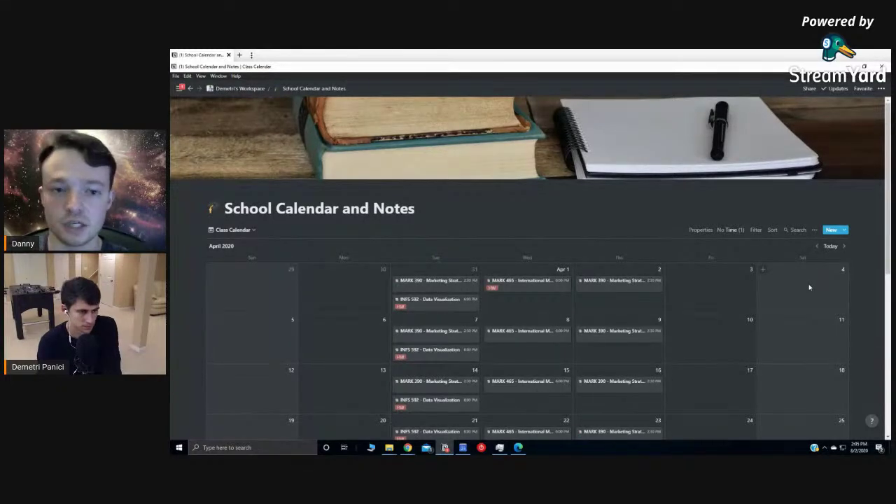
Step: Show the current month in the Class Calendar, change the August 2 MARK 390 class's date to April 21, 2020, and close the entry
{"action": "left_click", "coordinate": [830, 248]}
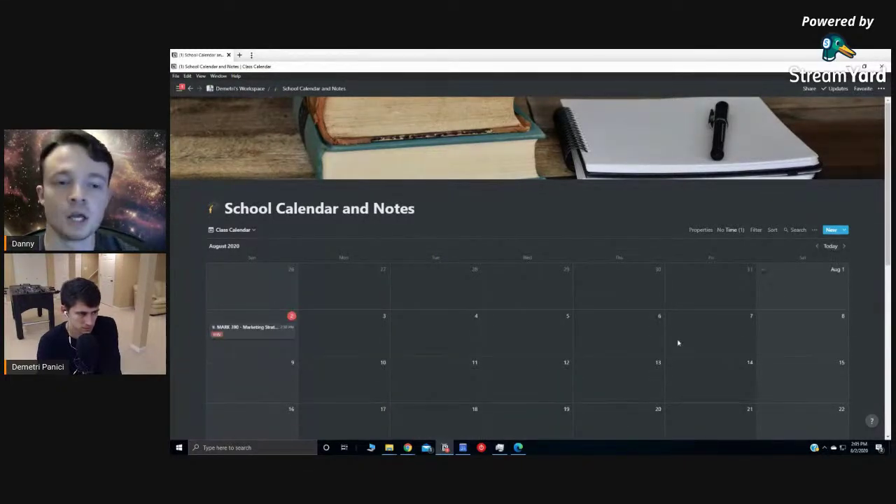
{"action": "left_click", "coordinate": [285, 334]}
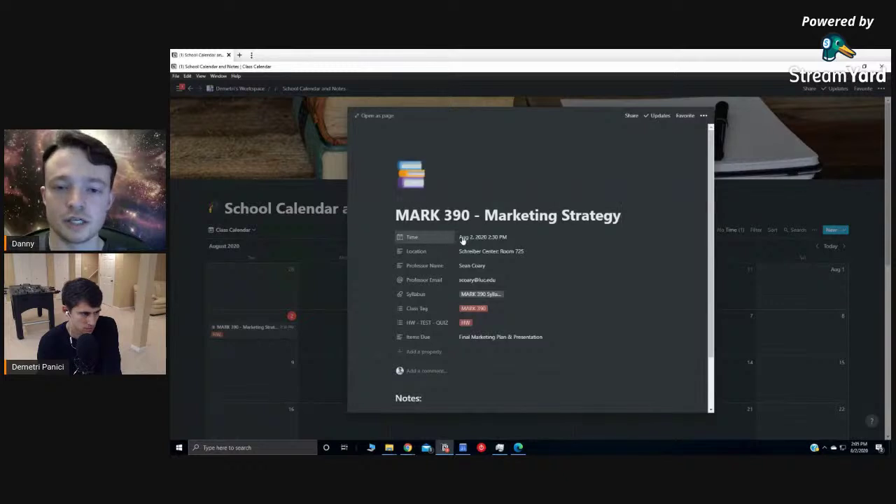
{"action": "left_click", "coordinate": [512, 236]}
{"action": "left_click", "coordinate": [529, 258]}
{"action": "left_click", "coordinate": [529, 258]}
{"action": "left_click", "coordinate": [529, 259]}
{"action": "left_click", "coordinate": [529, 258]}
{"action": "left_click", "coordinate": [490, 316]}
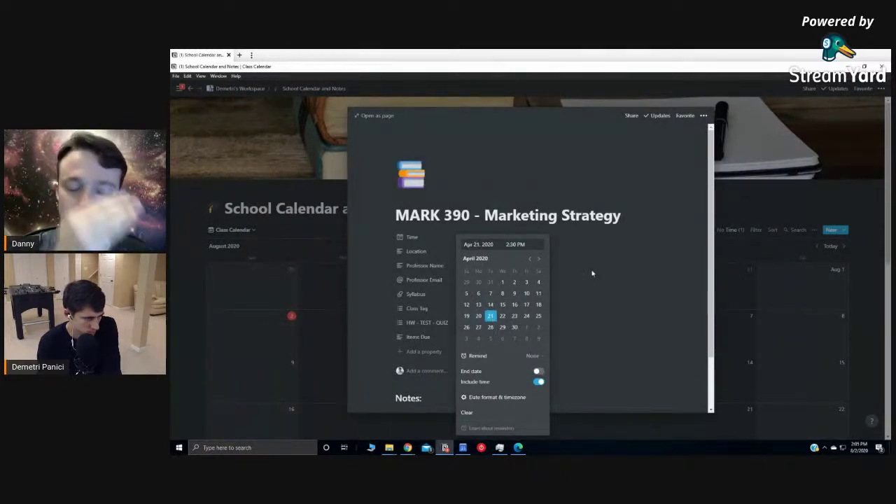
{"action": "left_click", "coordinate": [594, 271]}
{"action": "left_click", "coordinate": [734, 286]}
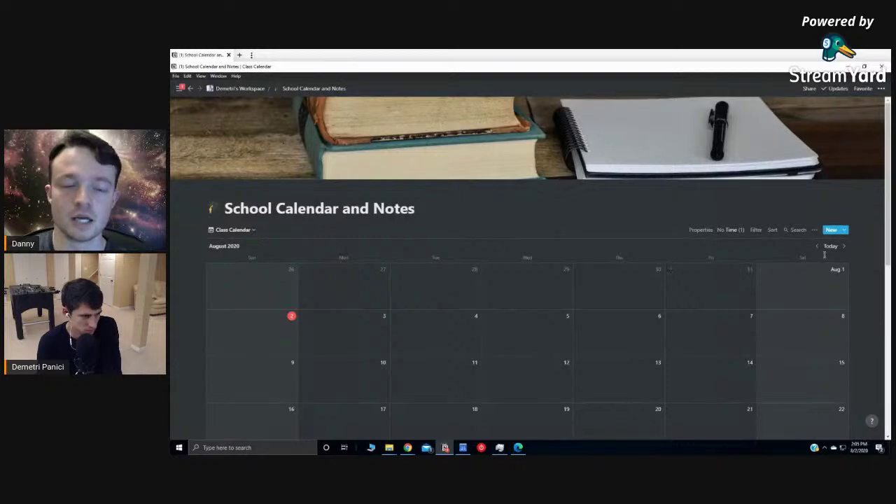
Step: Return to the Daily Planner page and look over its sections for today
{"action": "mouse_move", "coordinate": [180, 88]}
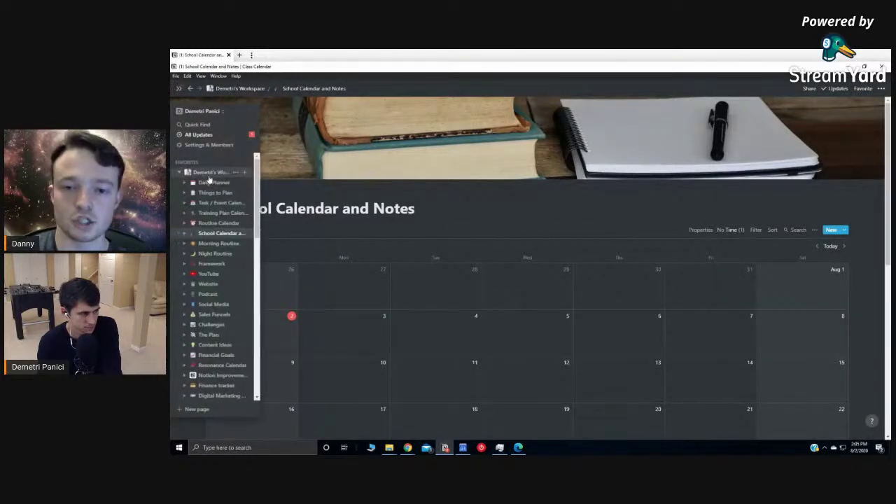
{"action": "left_click", "coordinate": [212, 182]}
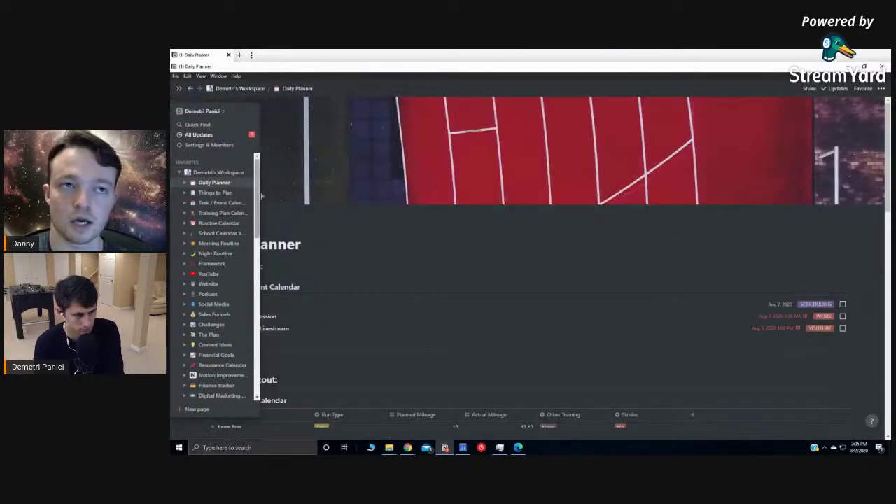
{"action": "scroll", "coordinate": [330, 294], "scroll_direction": "down", "scroll_amount": 1}
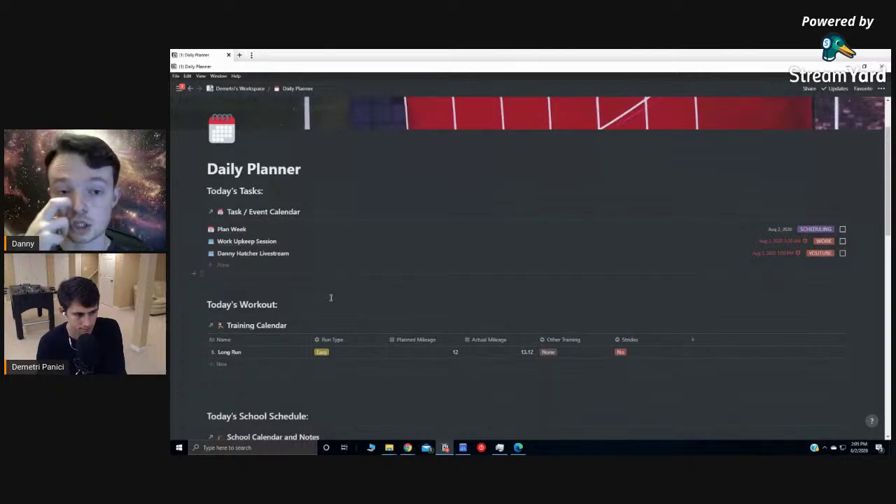
Step: Open School Calendar and Notes and move the Class Calendar back to April 2020
{"action": "mouse_move", "coordinate": [175, 238]}
{"action": "left_click", "coordinate": [214, 237]}
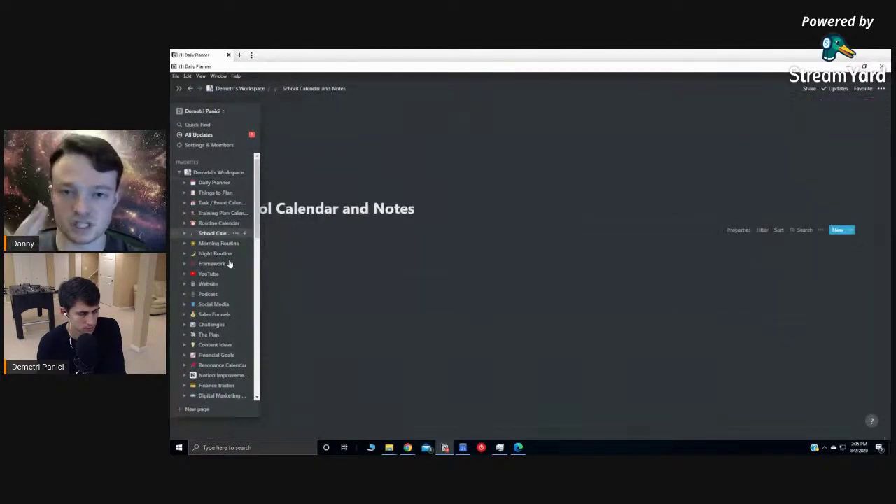
{"action": "left_click", "coordinate": [821, 246]}
{"action": "left_click", "coordinate": [821, 246]}
{"action": "left_click", "coordinate": [821, 247]}
{"action": "left_click", "coordinate": [821, 246]}
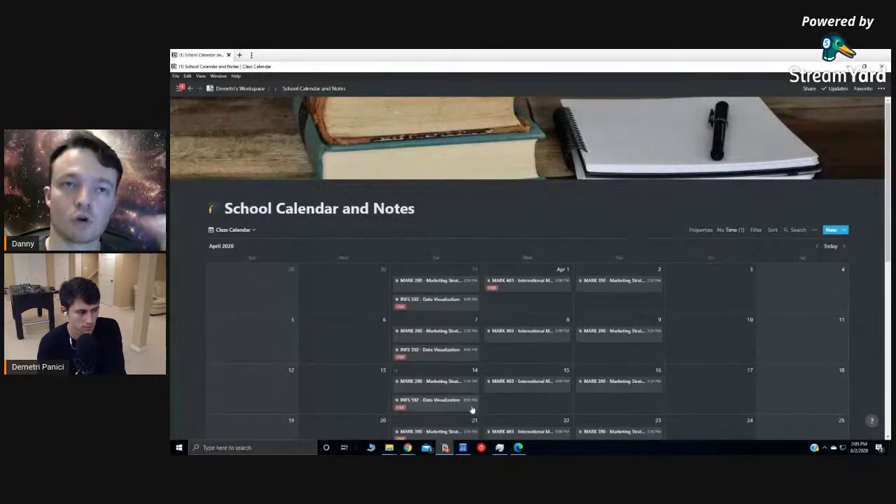
Step: Return the Class Calendar to the current month and move it back to February 2020
{"action": "scroll", "coordinate": [496, 378], "scroll_direction": "down", "scroll_amount": 1}
{"action": "left_click", "coordinate": [829, 208]}
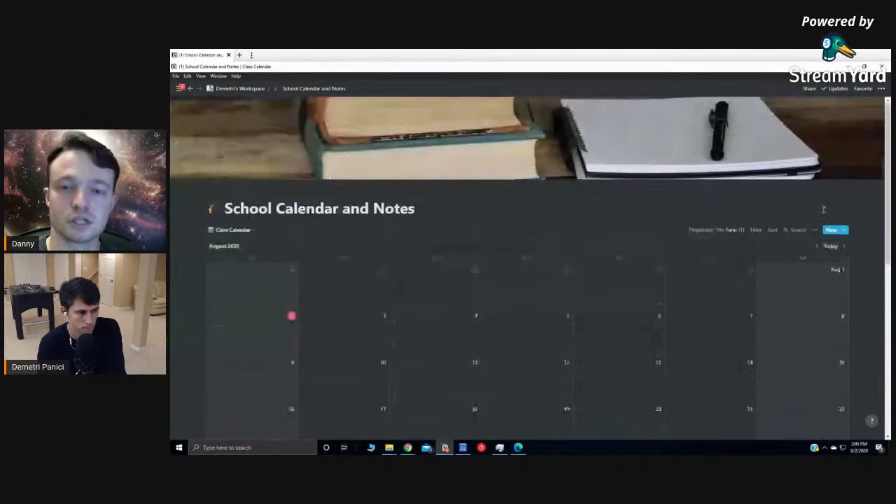
{"action": "left_click", "coordinate": [817, 247]}
{"action": "left_click", "coordinate": [817, 247]}
{"action": "left_click", "coordinate": [816, 247]}
{"action": "left_click", "coordinate": [816, 247]}
{"action": "left_click", "coordinate": [817, 247]}
{"action": "left_click", "coordinate": [816, 247]}
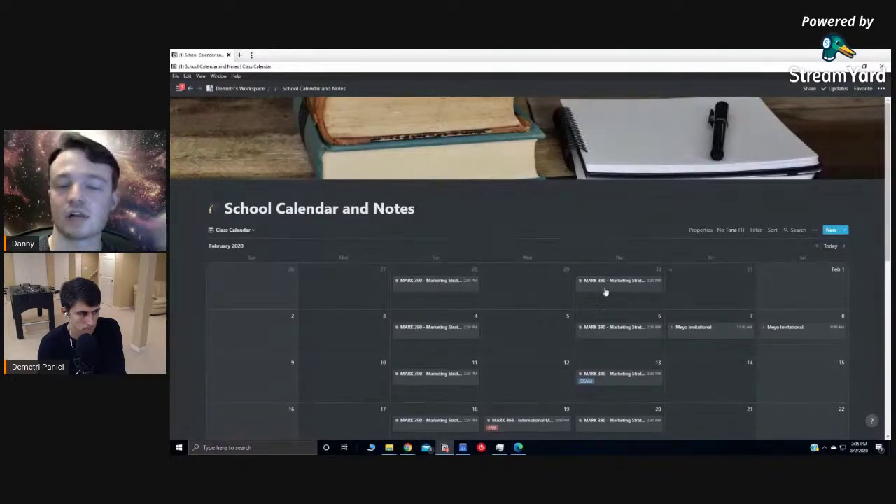
Step: View the January 30 and January 28 MARK 390 - Marketing Strategy entries, closing each one
{"action": "left_click", "coordinate": [586, 281]}
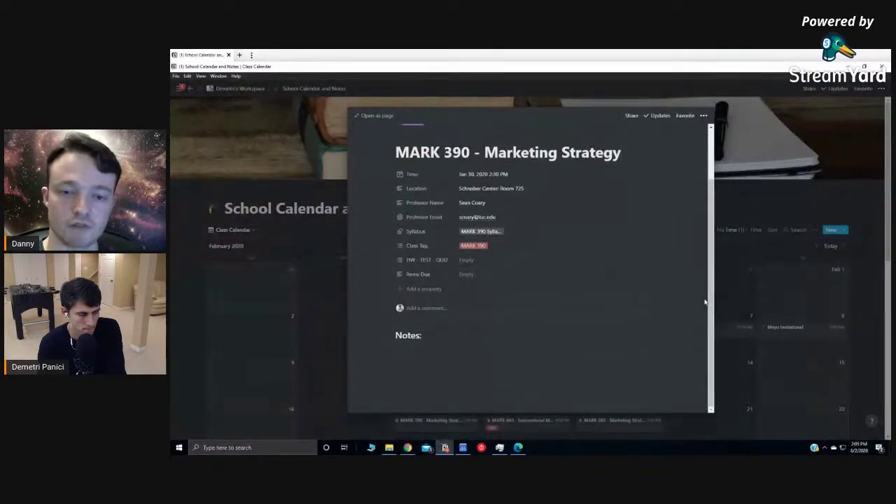
{"action": "left_click", "coordinate": [786, 268]}
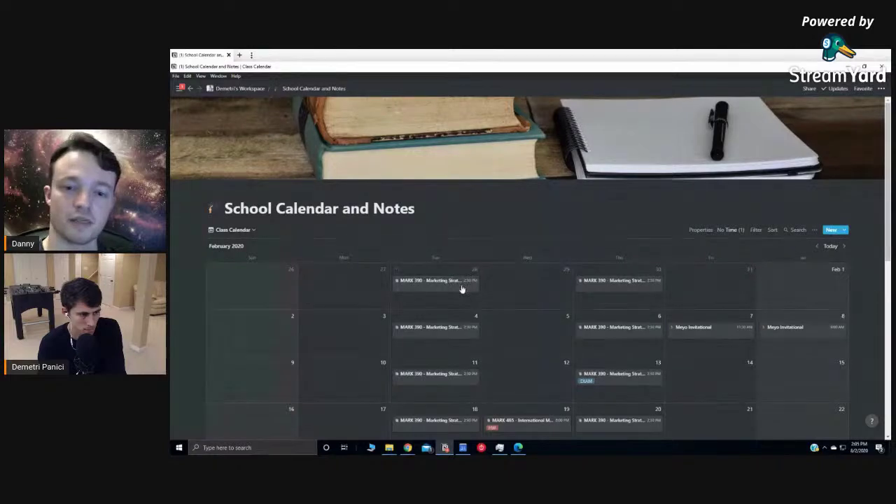
{"action": "left_click", "coordinate": [460, 283]}
{"action": "left_click", "coordinate": [780, 259]}
Step: Reset the Class Calendar to today, go back to February 2020, and view the February 4 MARK 390 entry before closing it
{"action": "left_click", "coordinate": [828, 246]}
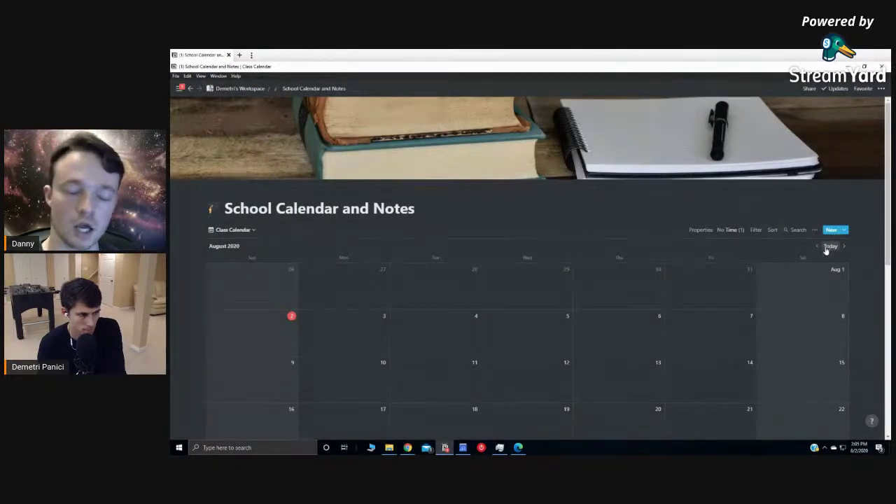
{"action": "left_click", "coordinate": [816, 249]}
{"action": "left_click", "coordinate": [817, 250]}
{"action": "left_click", "coordinate": [817, 249]}
{"action": "left_click", "coordinate": [817, 249]}
{"action": "left_click", "coordinate": [816, 249]}
{"action": "left_click", "coordinate": [816, 249]}
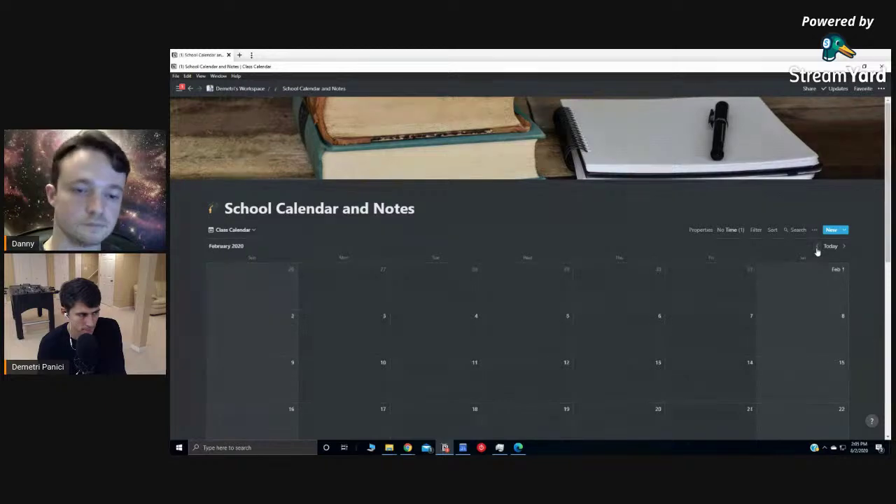
{"action": "left_click", "coordinate": [447, 329]}
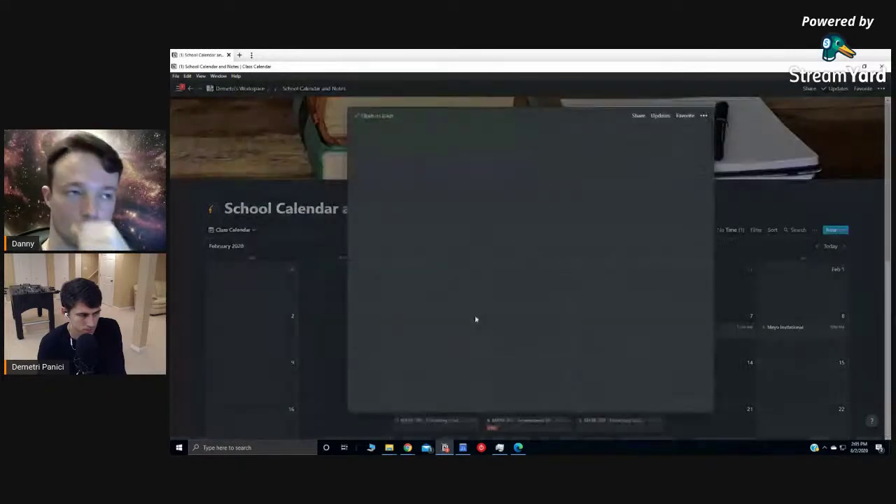
{"action": "left_click", "coordinate": [844, 253]}
Step: View the March 10 MARK 390 entry and an April INFS 592 - Data Visualization entry, closing each one
{"action": "scroll", "coordinate": [770, 275], "scroll_direction": "down", "scroll_amount": 3}
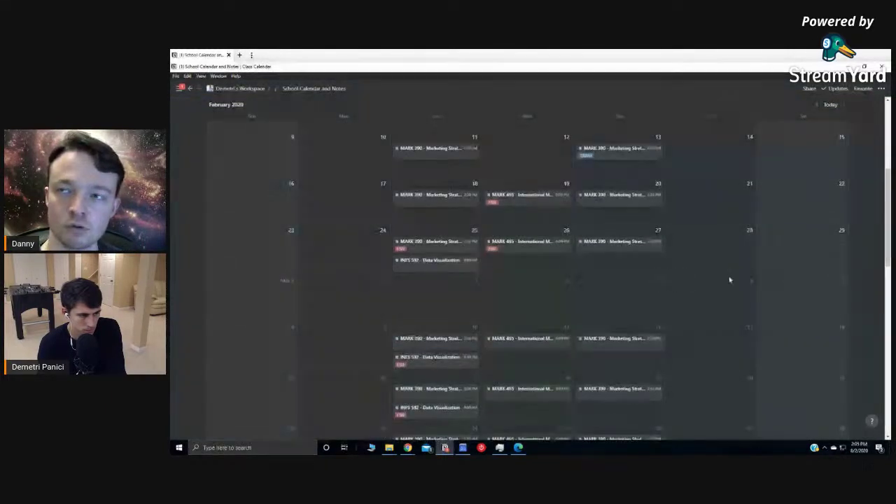
{"action": "left_click", "coordinate": [450, 339]}
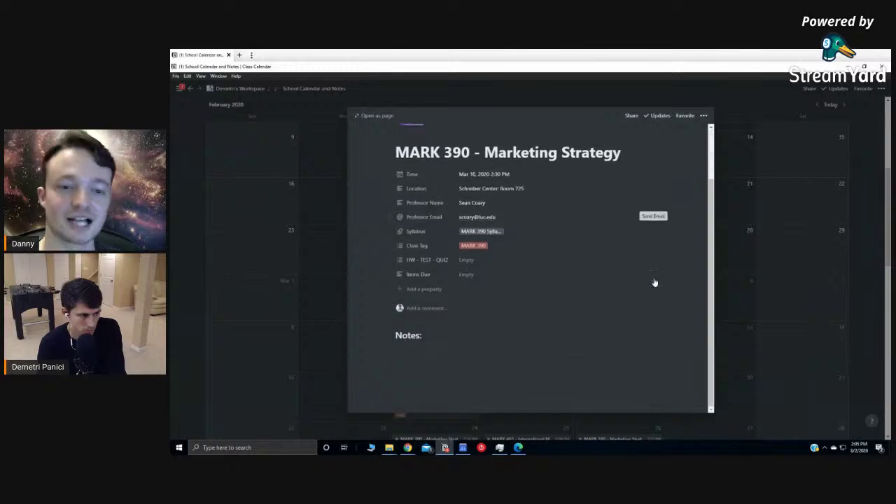
{"action": "left_click", "coordinate": [746, 282]}
{"action": "scroll", "coordinate": [705, 299], "scroll_direction": "down", "scroll_amount": 8}
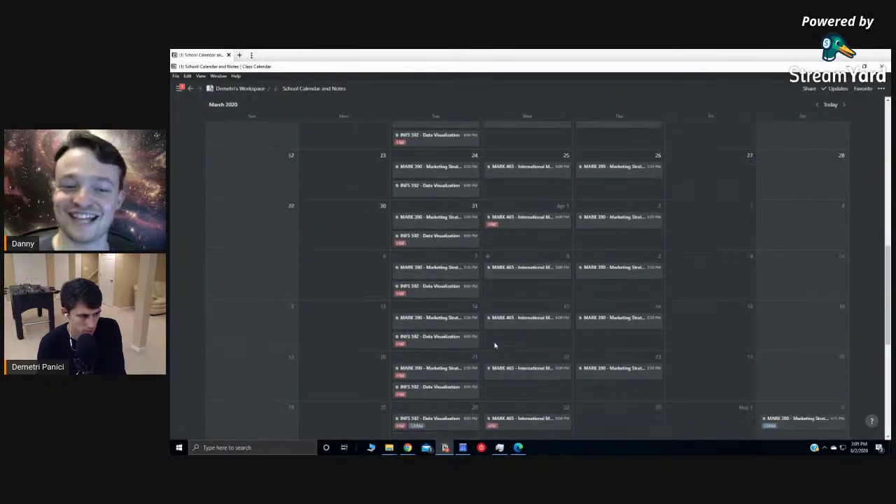
{"action": "left_click", "coordinate": [448, 284]}
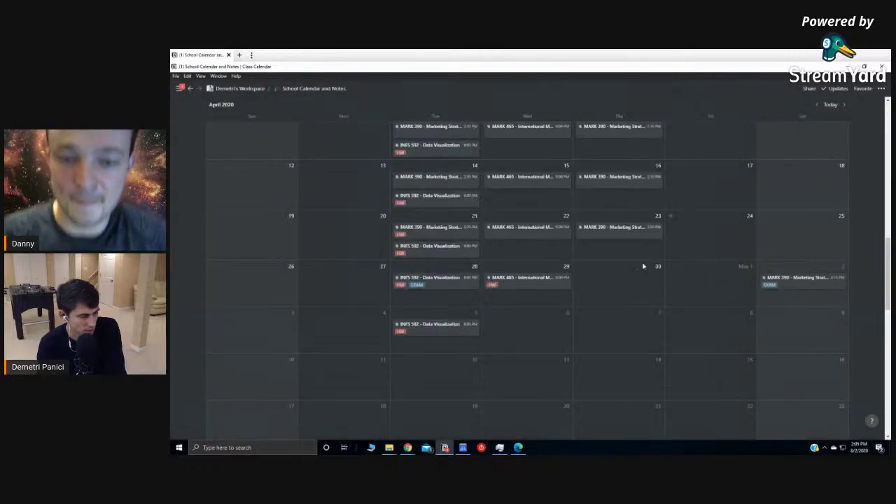
{"action": "left_click", "coordinate": [734, 278]}
Step: View the May 5 and March 31 INFS 592 - Data Visualization entries, closing each one
{"action": "left_click", "coordinate": [438, 333]}
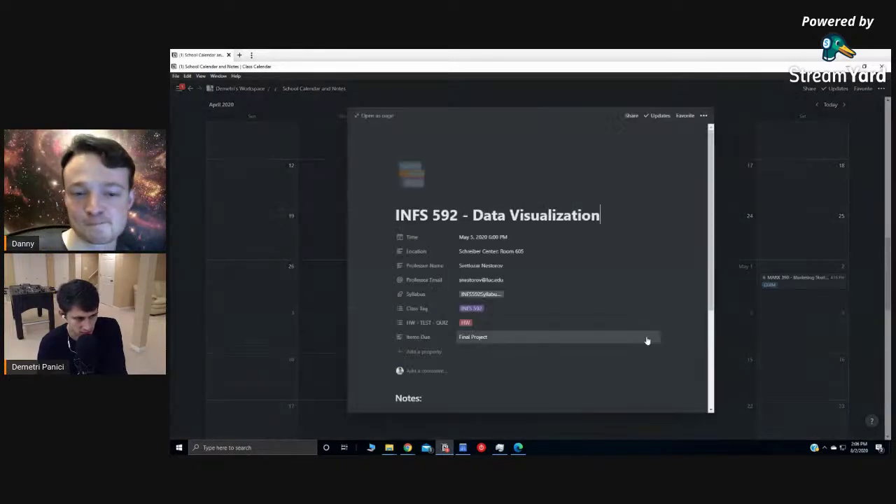
{"action": "scroll", "coordinate": [646, 340], "scroll_direction": "down", "scroll_amount": 3}
{"action": "left_click", "coordinate": [790, 285]}
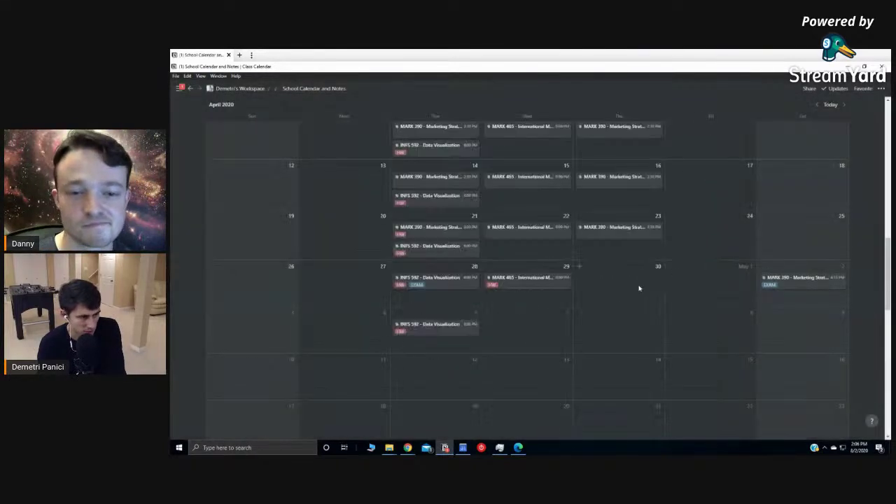
{"action": "scroll", "coordinate": [599, 294], "scroll_direction": "up", "scroll_amount": 5}
{"action": "left_click", "coordinate": [424, 292]}
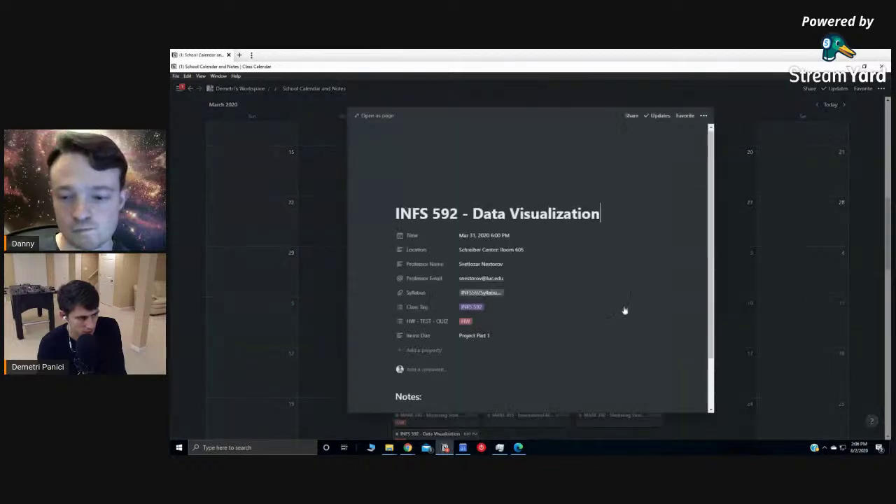
{"action": "left_click", "coordinate": [772, 268]}
Step: Check the items due in the March 17 INFS 592 - Data Visualization entry and close it
{"action": "scroll", "coordinate": [581, 278], "scroll_direction": "up", "scroll_amount": 1}
{"action": "scroll", "coordinate": [582, 278], "scroll_direction": "up", "scroll_amount": 2}
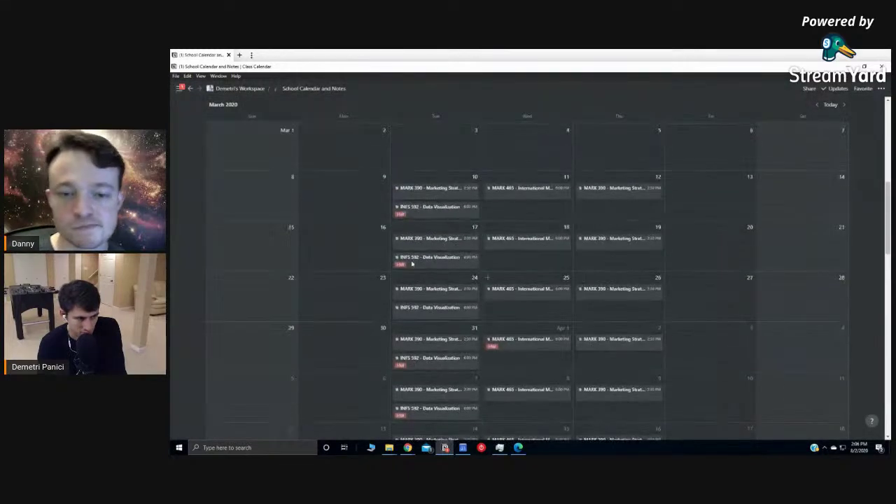
{"action": "left_click", "coordinate": [429, 257]}
{"action": "scroll", "coordinate": [677, 299], "scroll_direction": "down", "scroll_amount": 1}
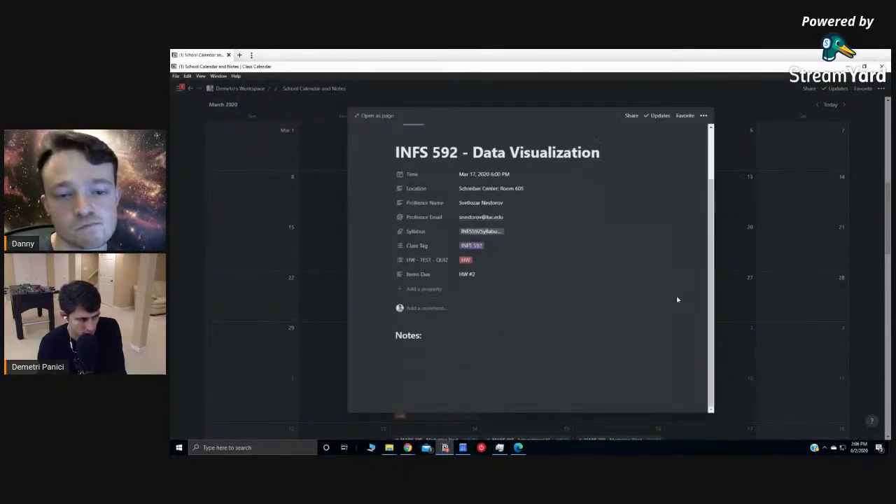
{"action": "left_click", "coordinate": [756, 288]}
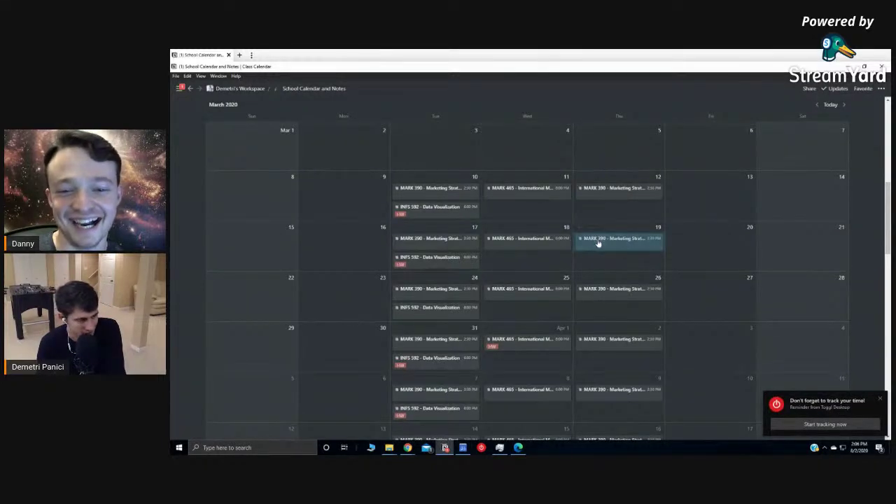
Step: Open the March 19 MARK 390 - Marketing Strategy entry, read through its lecture notes, and close it
{"action": "left_click", "coordinate": [598, 242]}
{"action": "scroll", "coordinate": [542, 304], "scroll_direction": "down", "scroll_amount": 4}
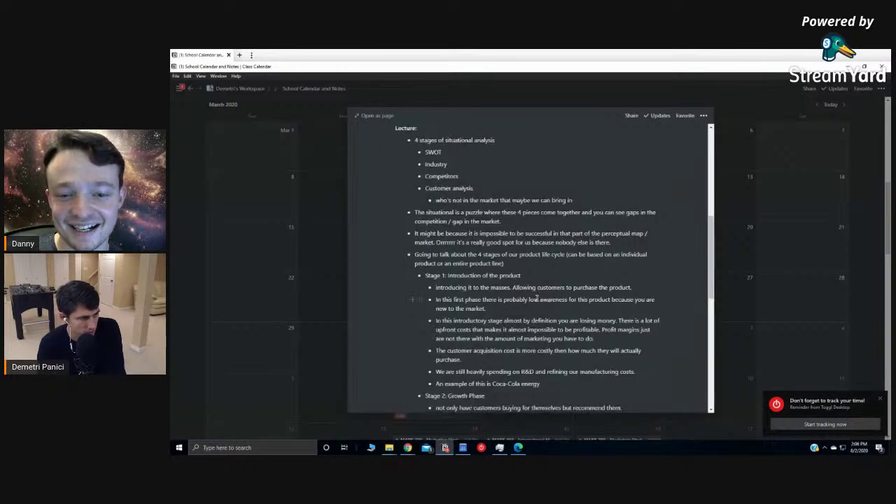
{"action": "scroll", "coordinate": [537, 299], "scroll_direction": "up", "scroll_amount": 2}
{"action": "scroll", "coordinate": [537, 299], "scroll_direction": "down", "scroll_amount": 7}
{"action": "scroll", "coordinate": [560, 282], "scroll_direction": "up", "scroll_amount": 4}
{"action": "scroll", "coordinate": [559, 284], "scroll_direction": "up", "scroll_amount": 5}
{"action": "scroll", "coordinate": [559, 285], "scroll_direction": "down", "scroll_amount": 9}
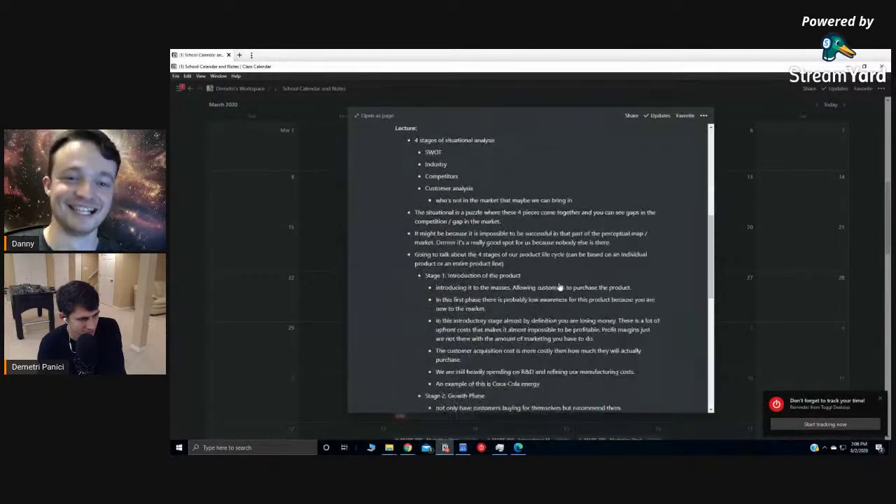
{"action": "scroll", "coordinate": [560, 287], "scroll_direction": "down", "scroll_amount": 1}
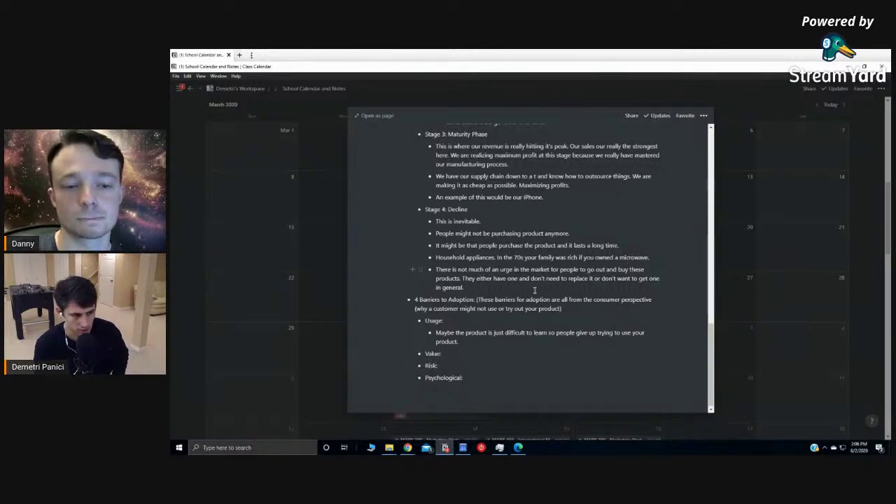
{"action": "scroll", "coordinate": [533, 265], "scroll_direction": "up", "scroll_amount": 3}
{"action": "scroll", "coordinate": [532, 264], "scroll_direction": "up", "scroll_amount": 8}
{"action": "scroll", "coordinate": [532, 264], "scroll_direction": "down", "scroll_amount": 4}
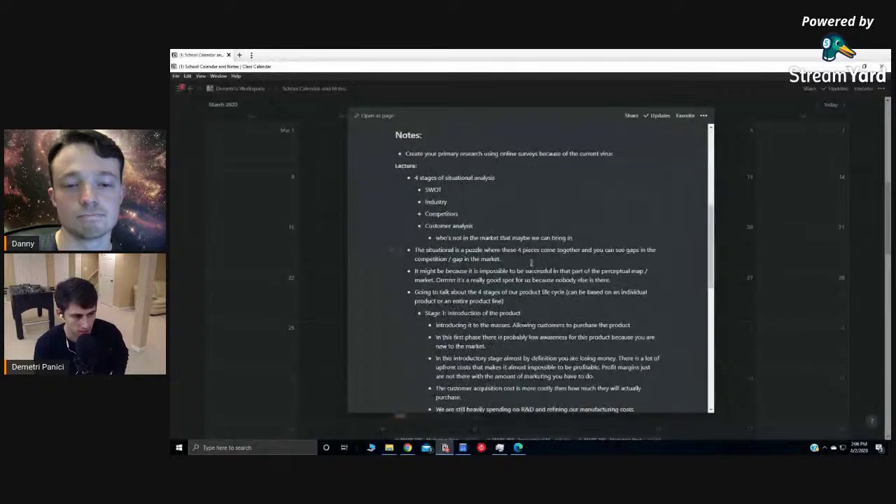
{"action": "scroll", "coordinate": [531, 263], "scroll_direction": "down", "scroll_amount": 1}
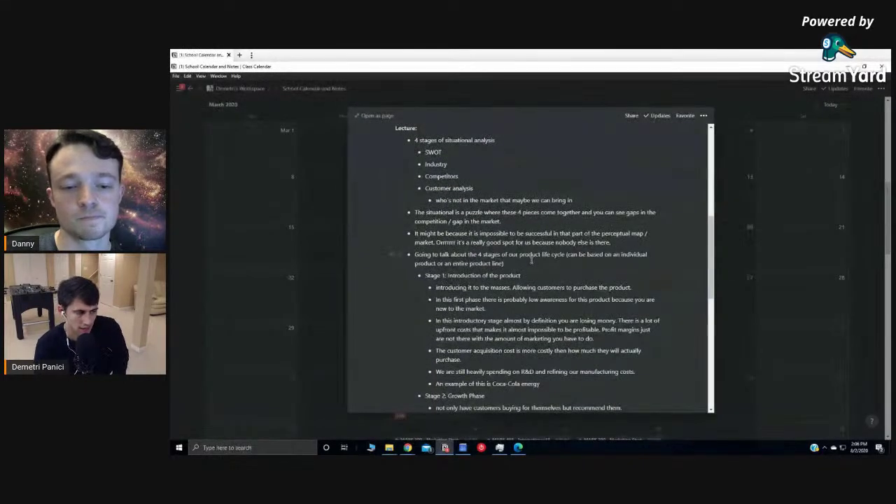
{"action": "scroll", "coordinate": [557, 260], "scroll_direction": "down", "scroll_amount": 4}
{"action": "scroll", "coordinate": [566, 279], "scroll_direction": "up", "scroll_amount": 7}
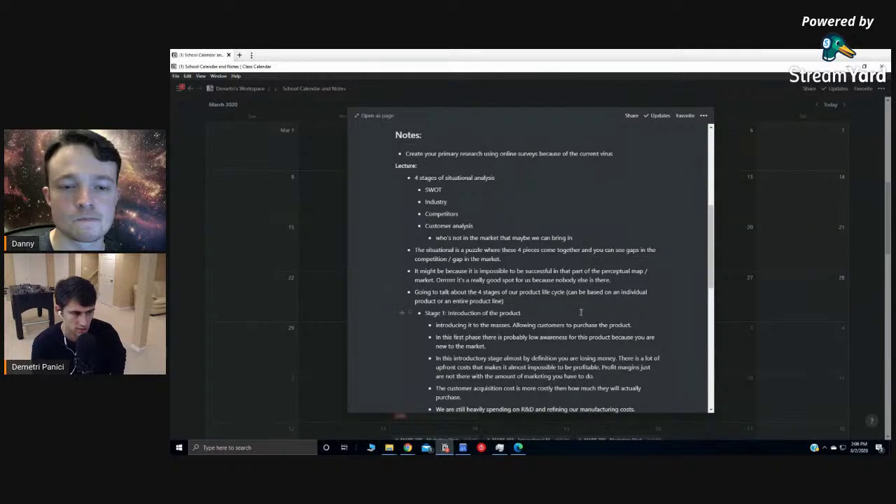
{"action": "left_click", "coordinate": [775, 299]}
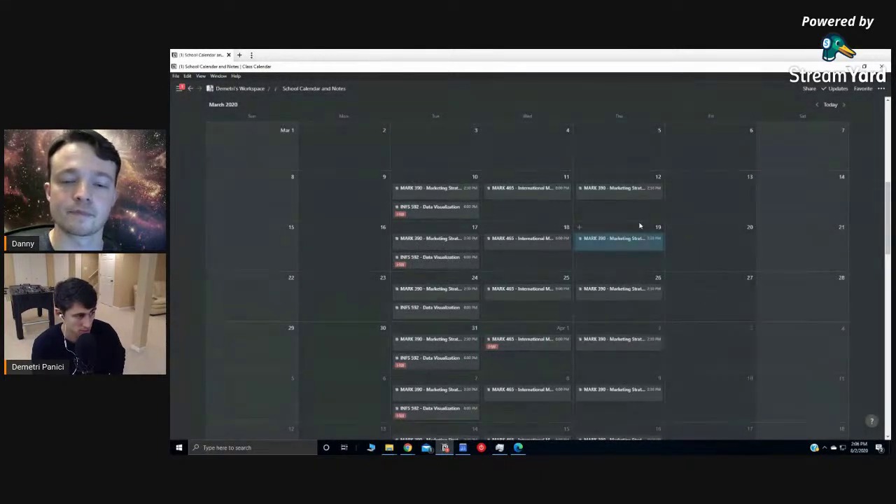
Step: Look over the classes and their HW and EXAM tags in the Class Calendar from March to early May
{"action": "scroll", "coordinate": [644, 233], "scroll_direction": "down", "scroll_amount": 3}
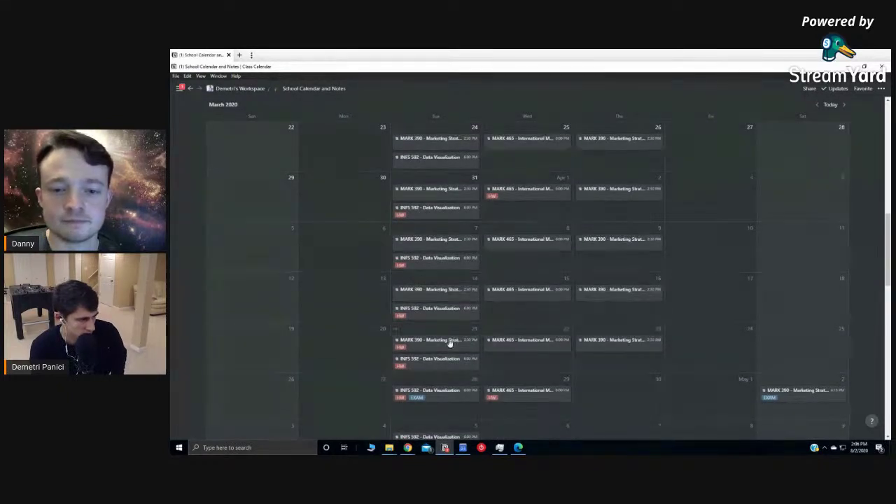
{"action": "scroll", "coordinate": [674, 382], "scroll_direction": "down", "scroll_amount": 1}
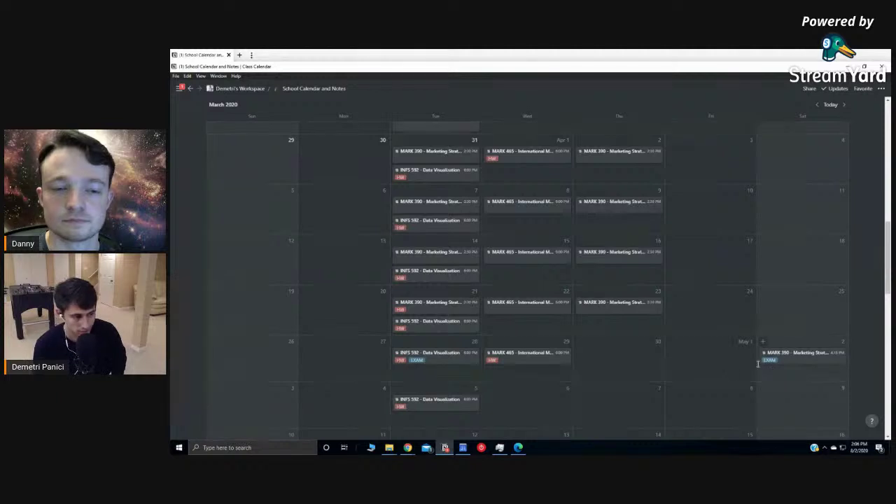
{"action": "scroll", "coordinate": [723, 334], "scroll_direction": "up", "scroll_amount": 3}
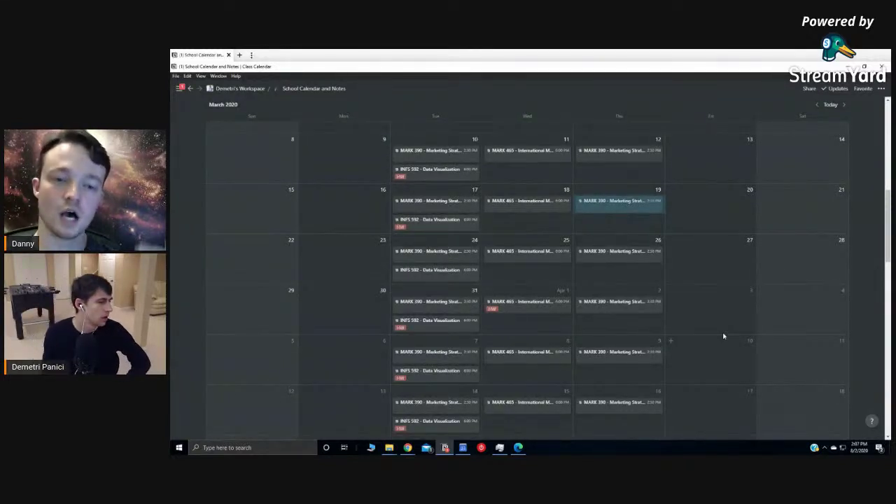
Step: Go to the Daily Planner and on to the Task / Event Calendar, and look over its August 2020 entries
{"action": "mouse_move", "coordinate": [180, 97]}
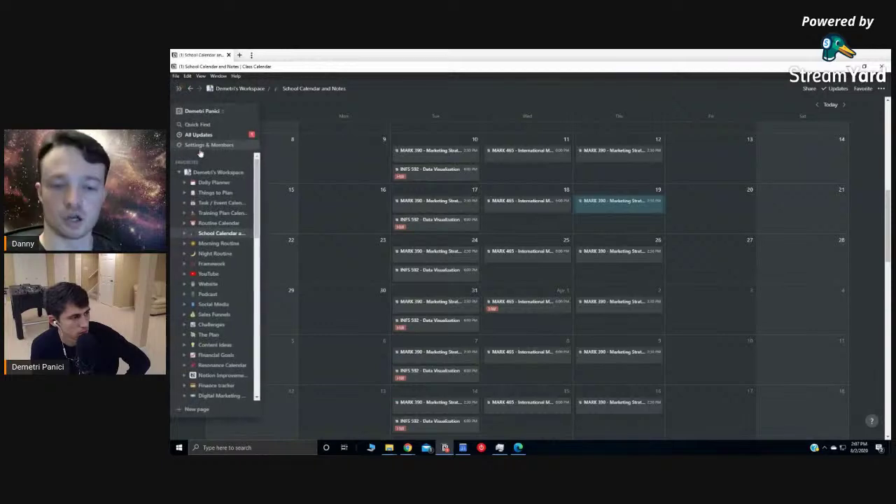
{"action": "left_click", "coordinate": [212, 182]}
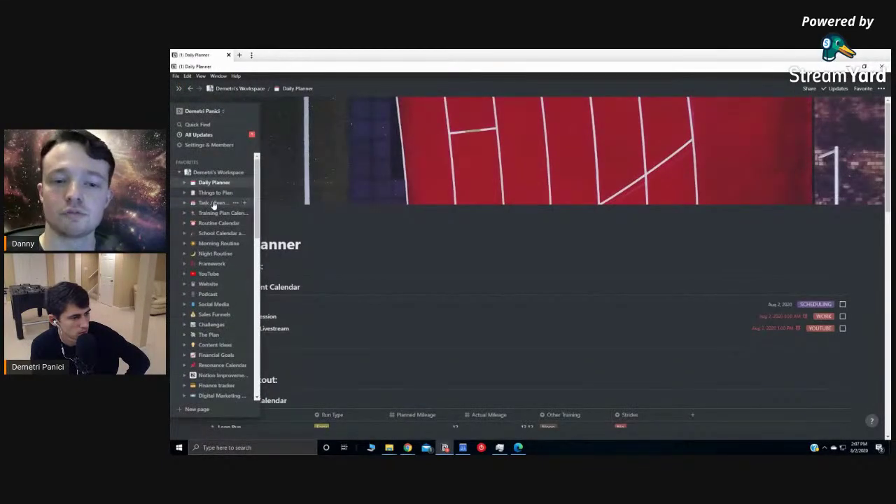
{"action": "left_click", "coordinate": [209, 203]}
{"action": "scroll", "coordinate": [744, 301], "scroll_direction": "down", "scroll_amount": 3}
{"action": "scroll", "coordinate": [744, 301], "scroll_direction": "up", "scroll_amount": 6}
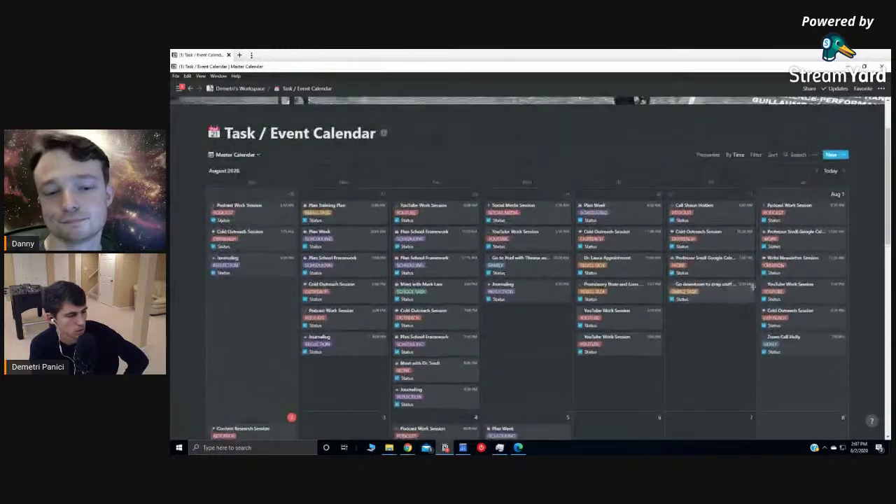
Step: Move the Master Calendar back month by month to December 2019
{"action": "left_click", "coordinate": [819, 172]}
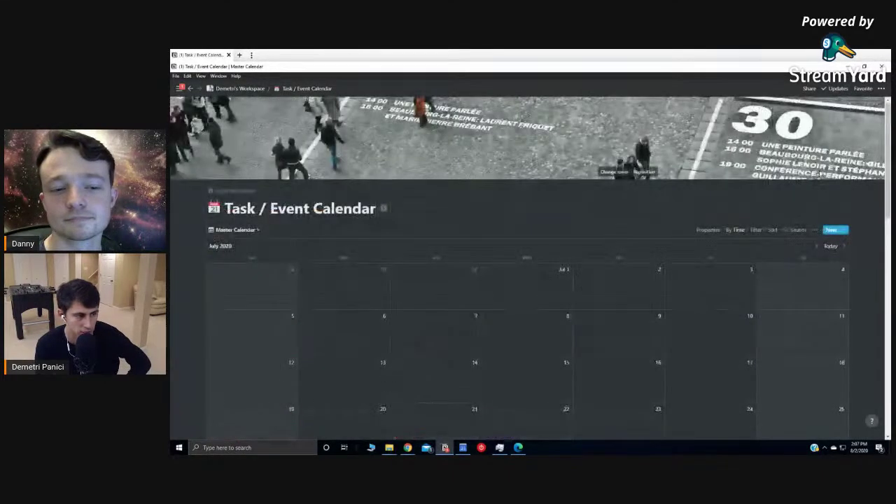
{"action": "left_click", "coordinate": [816, 246]}
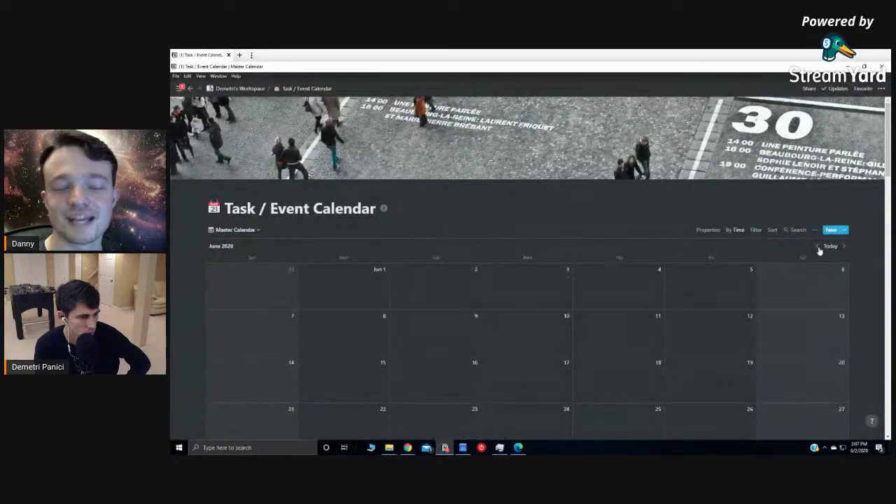
{"action": "left_click", "coordinate": [817, 246]}
{"action": "left_click", "coordinate": [818, 246]}
{"action": "left_click", "coordinate": [818, 246]}
{"action": "left_click", "coordinate": [817, 246]}
{"action": "left_click", "coordinate": [818, 246]}
{"action": "left_click", "coordinate": [817, 247]}
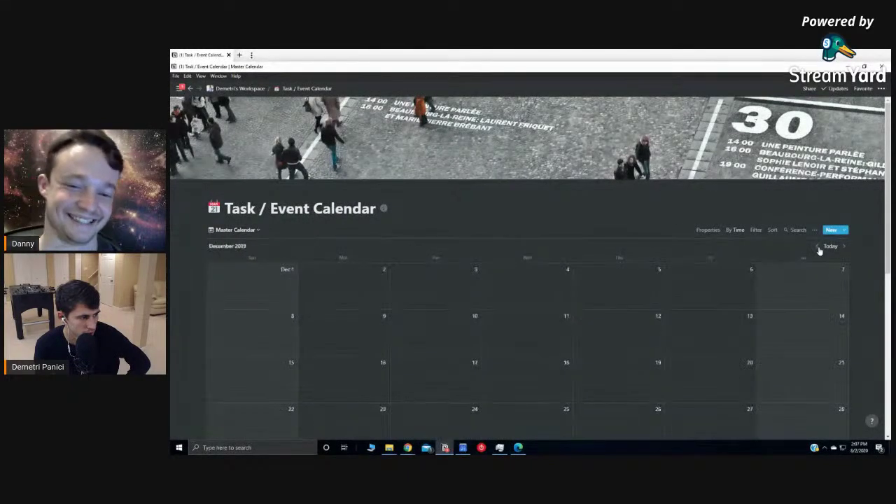
Step: Move the Master Calendar back to November 2019 and look over that month's tasks and tags
{"action": "left_click", "coordinate": [818, 246]}
{"action": "scroll", "coordinate": [818, 250], "scroll_direction": "down", "scroll_amount": 1}
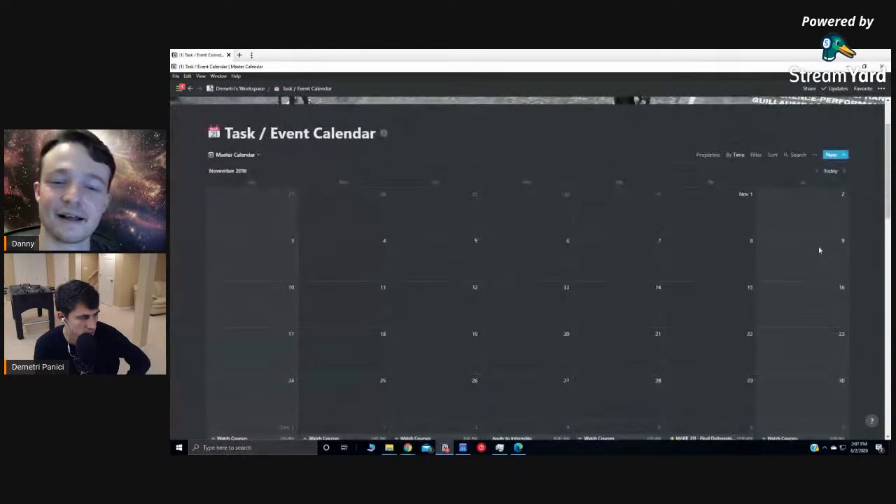
{"action": "scroll", "coordinate": [805, 251], "scroll_direction": "down", "scroll_amount": 5}
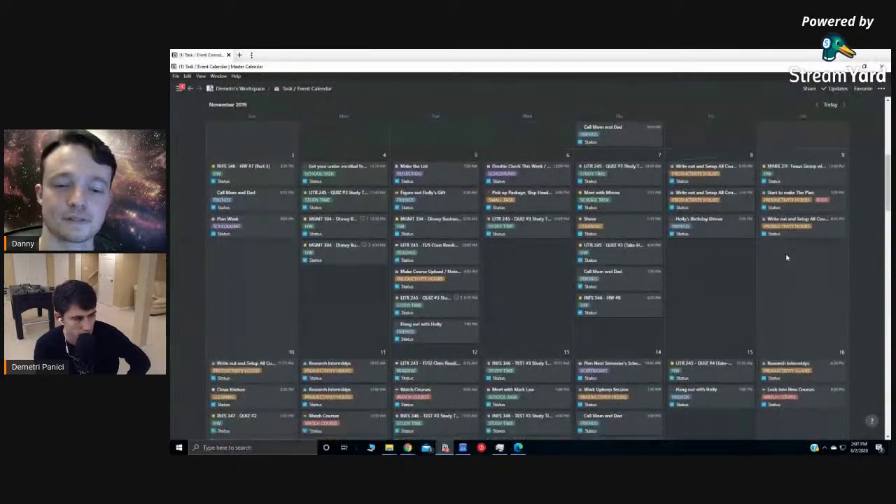
{"action": "scroll", "coordinate": [787, 254], "scroll_direction": "down", "scroll_amount": 3}
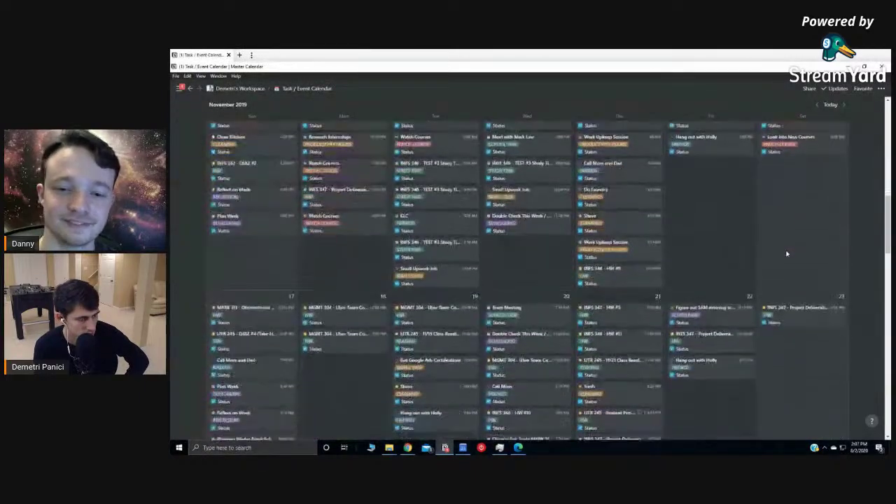
{"action": "scroll", "coordinate": [787, 254], "scroll_direction": "down", "scroll_amount": 2}
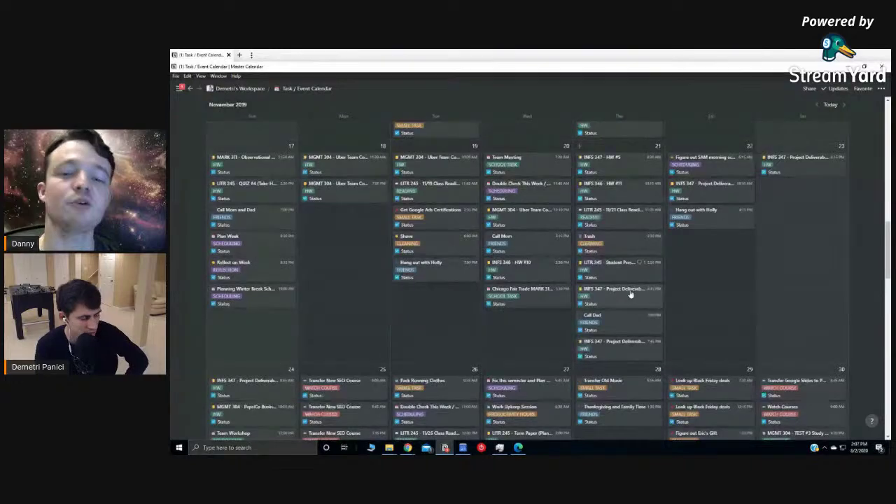
{"action": "scroll", "coordinate": [631, 301], "scroll_direction": "down", "scroll_amount": 1}
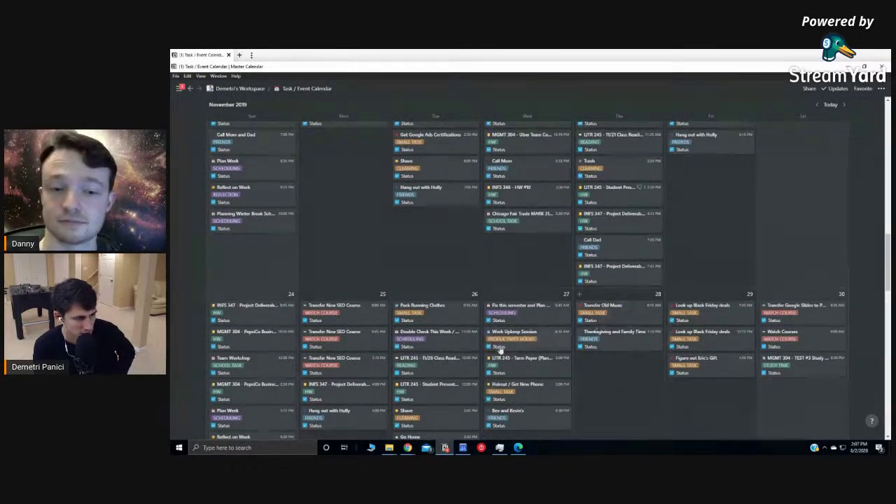
{"action": "scroll", "coordinate": [467, 355], "scroll_direction": "down", "scroll_amount": 1}
Step: Look over the December 2019 entries in the Master Calendar, from the term papers and final exams to the holidays
{"action": "scroll", "coordinate": [467, 354], "scroll_direction": "down", "scroll_amount": 3}
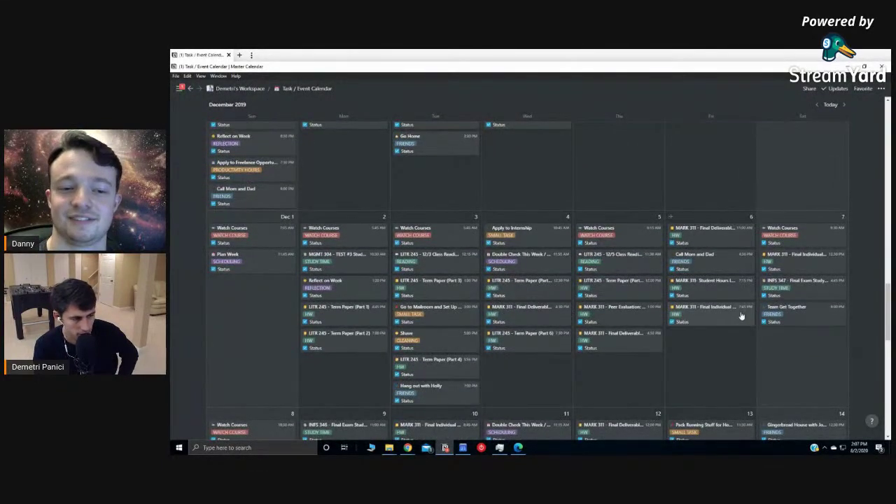
{"action": "scroll", "coordinate": [740, 316], "scroll_direction": "down", "scroll_amount": 2}
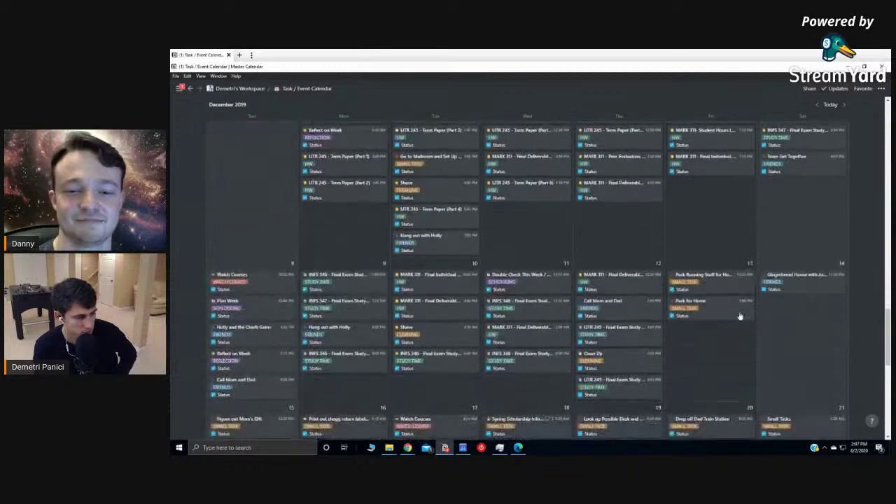
{"action": "scroll", "coordinate": [738, 315], "scroll_direction": "down", "scroll_amount": 2}
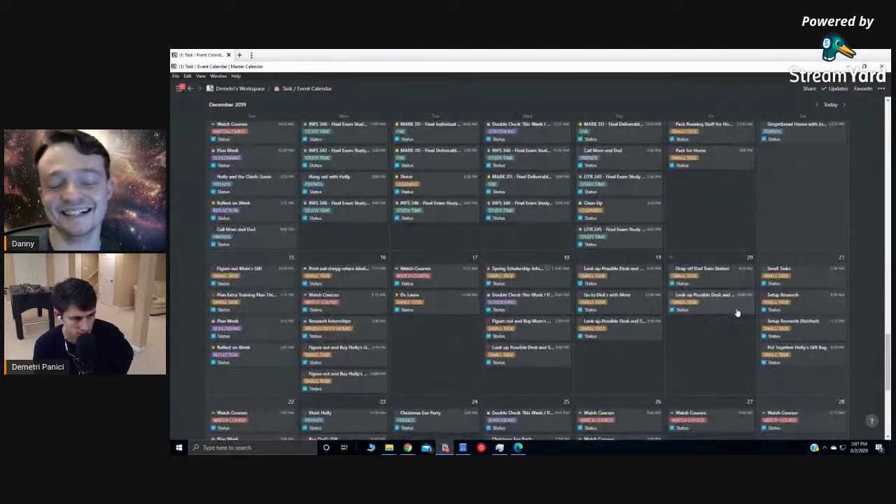
{"action": "scroll", "coordinate": [736, 312], "scroll_direction": "down", "scroll_amount": 2}
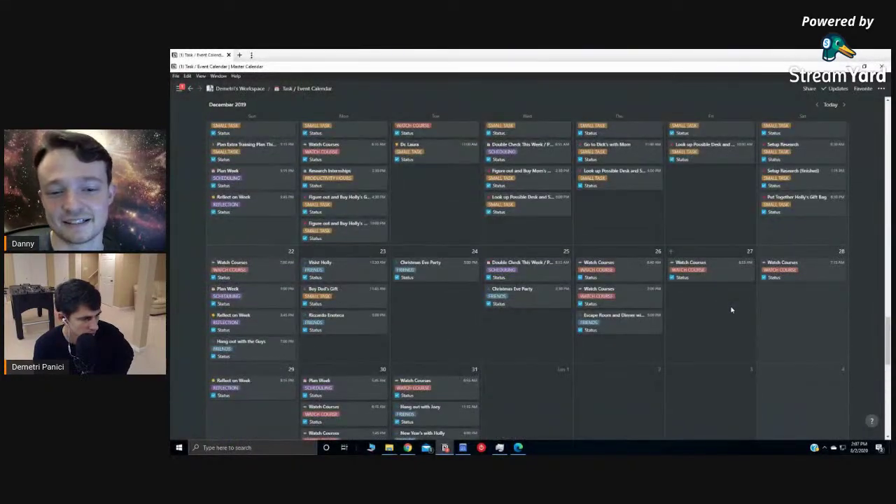
{"action": "scroll", "coordinate": [661, 303], "scroll_direction": "up", "scroll_amount": 3}
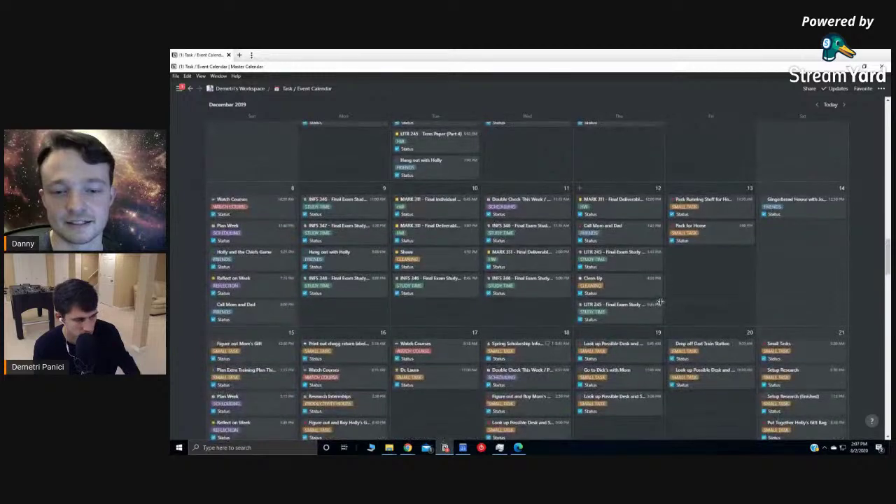
{"action": "scroll", "coordinate": [660, 302], "scroll_direction": "up", "scroll_amount": 3}
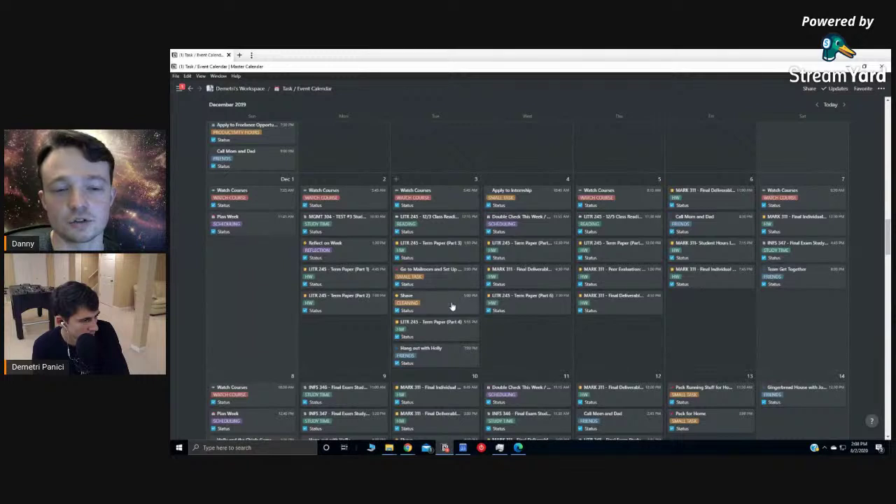
{"action": "scroll", "coordinate": [443, 329], "scroll_direction": "down", "scroll_amount": 1}
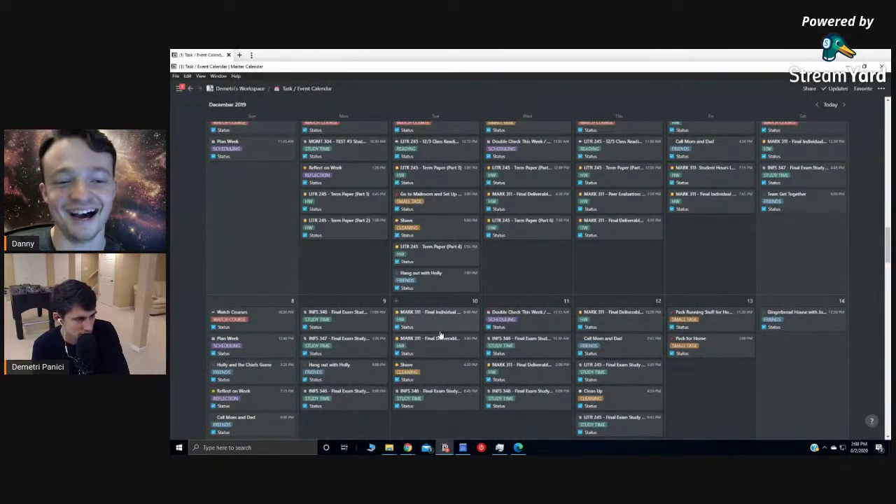
Step: Open the LITR 245 - Final Exam Study Time entries Part 1 and Part 2 in turn, view their study materials, and close them
{"action": "left_click", "coordinate": [559, 321]}
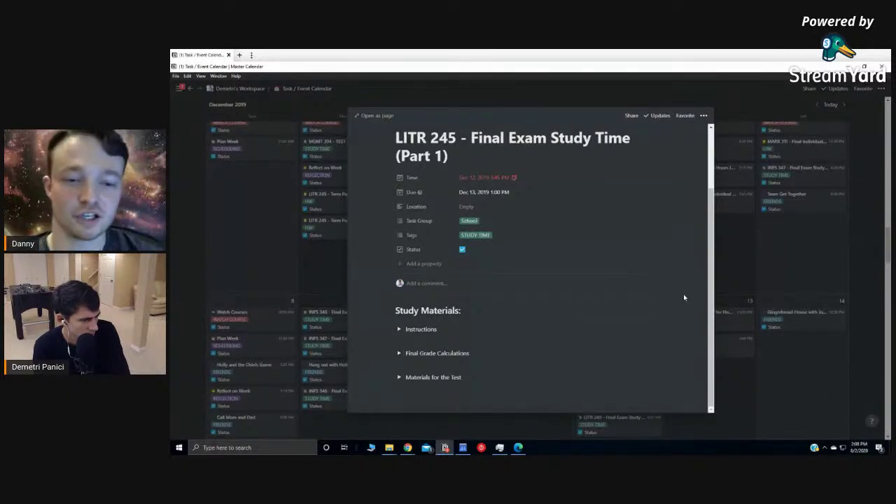
{"action": "key", "text": "Escape"}
{"action": "scroll", "coordinate": [654, 350], "scroll_direction": "down", "scroll_amount": 1}
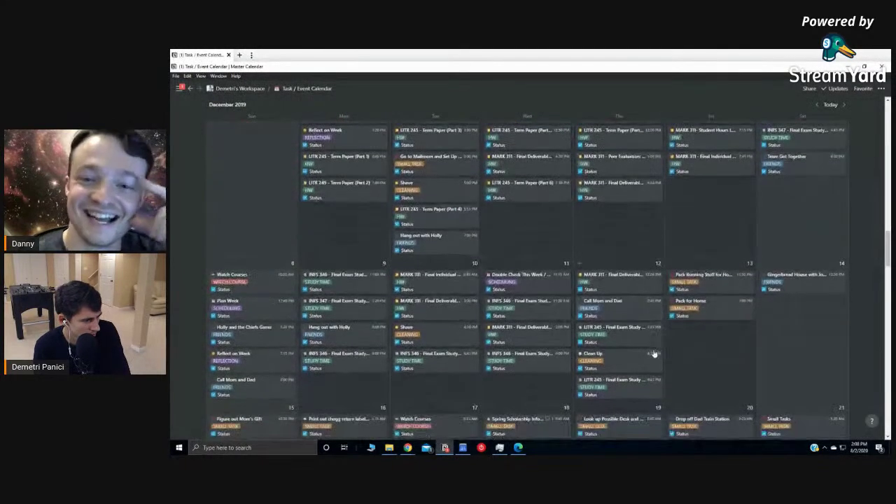
{"action": "left_click", "coordinate": [633, 387]}
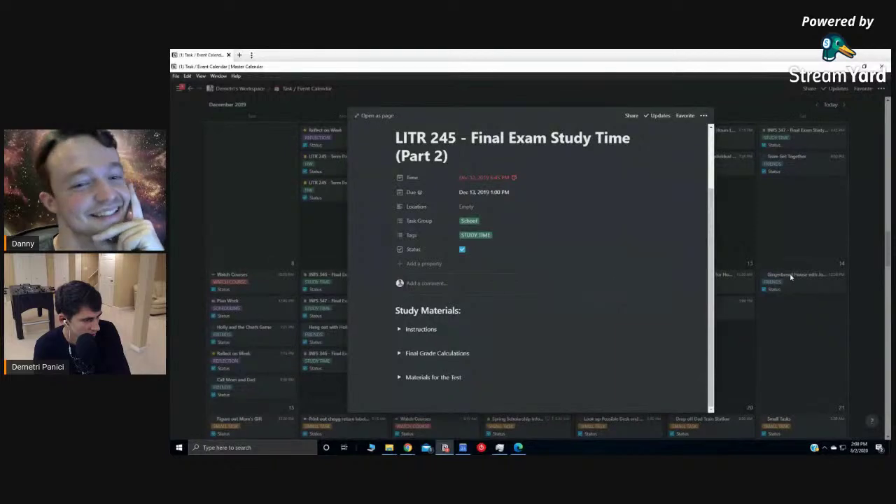
{"action": "left_click", "coordinate": [779, 252]}
Step: Go back to early November 2019 and open the November 7 LITR 245 - QUIZ #3 Study Time (Part 4) entry as a full page
{"action": "scroll", "coordinate": [778, 248], "scroll_direction": "up", "scroll_amount": 4}
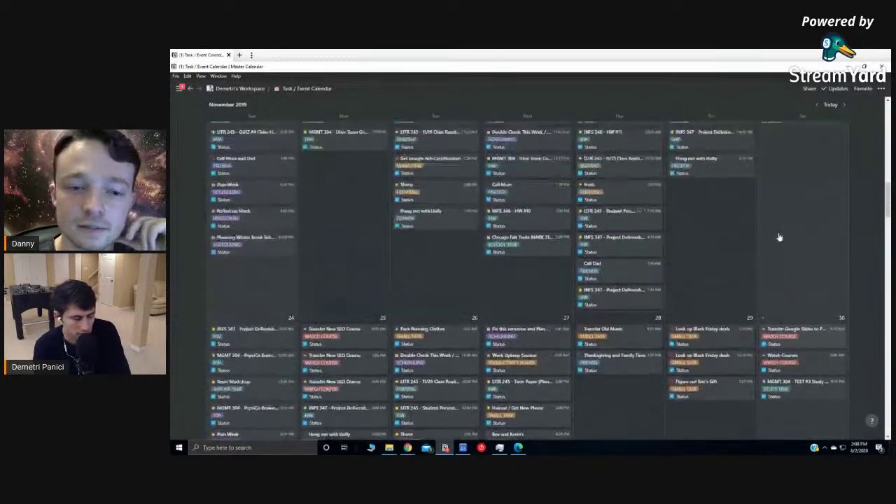
{"action": "scroll", "coordinate": [778, 238], "scroll_direction": "up", "scroll_amount": 3}
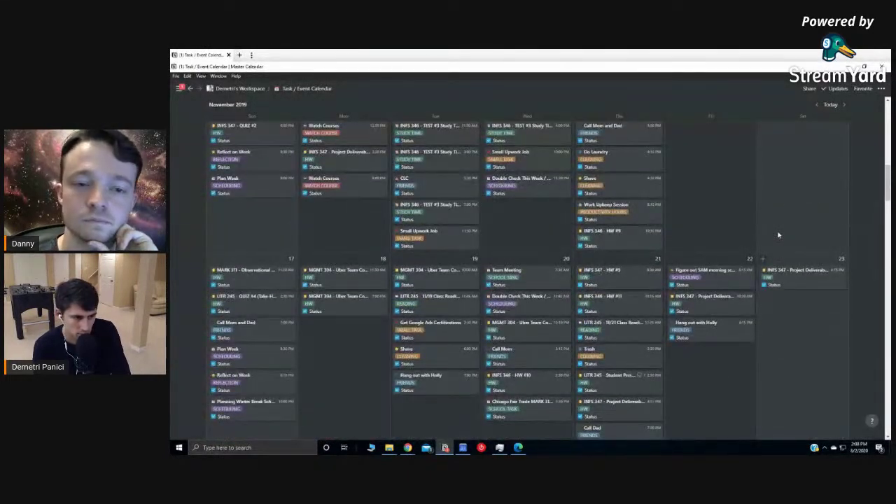
{"action": "scroll", "coordinate": [778, 235], "scroll_direction": "up", "scroll_amount": 3}
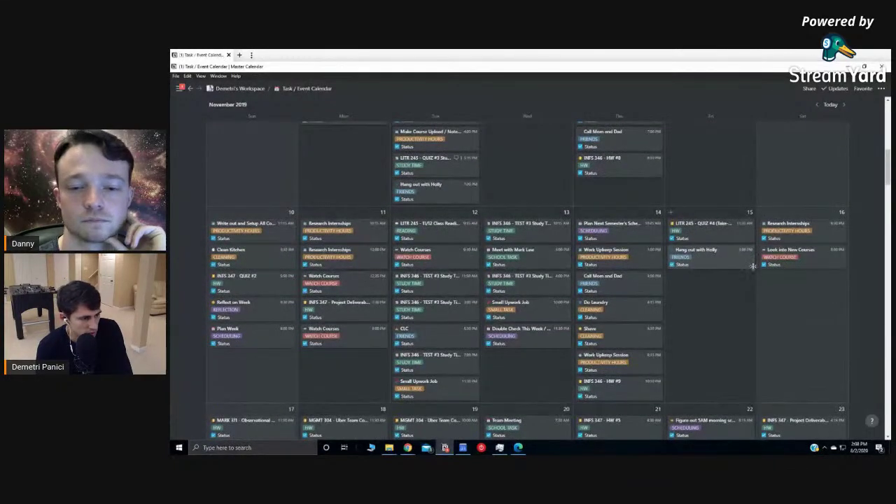
{"action": "scroll", "coordinate": [757, 279], "scroll_direction": "up", "scroll_amount": 3}
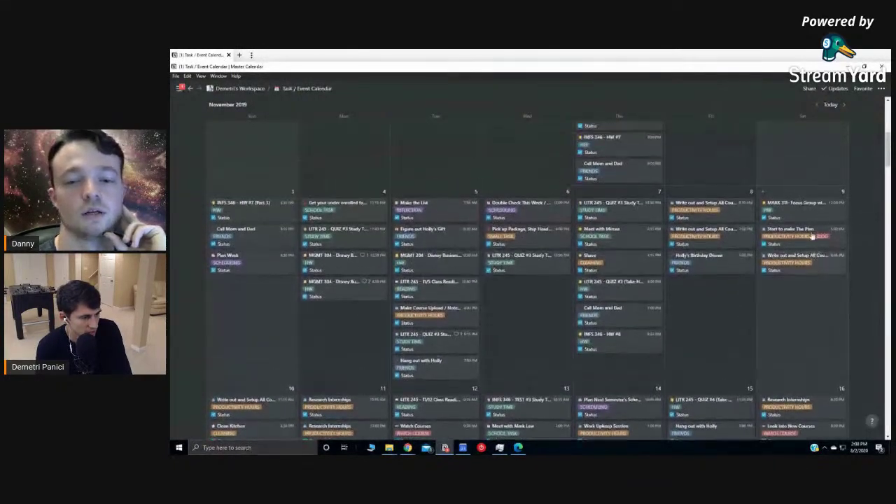
{"action": "scroll", "coordinate": [808, 239], "scroll_direction": "up", "scroll_amount": 2}
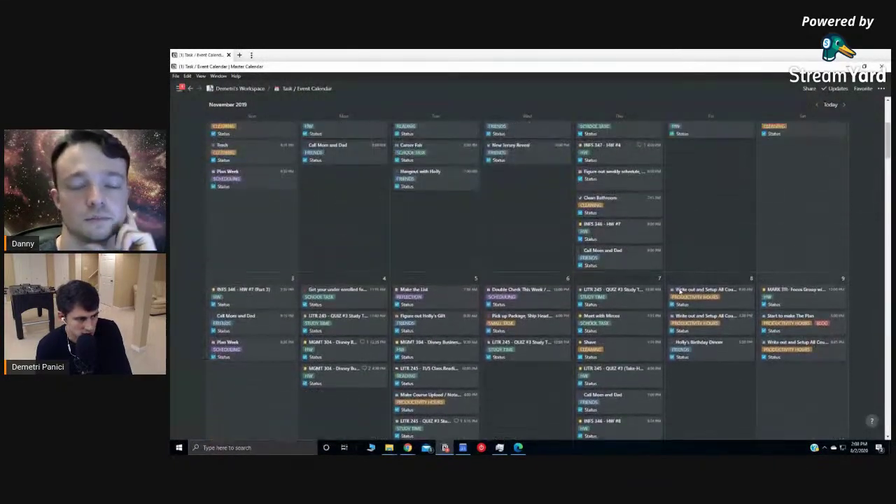
{"action": "left_click", "coordinate": [623, 304]}
{"action": "scroll", "coordinate": [614, 228], "scroll_direction": "down", "scroll_amount": 5}
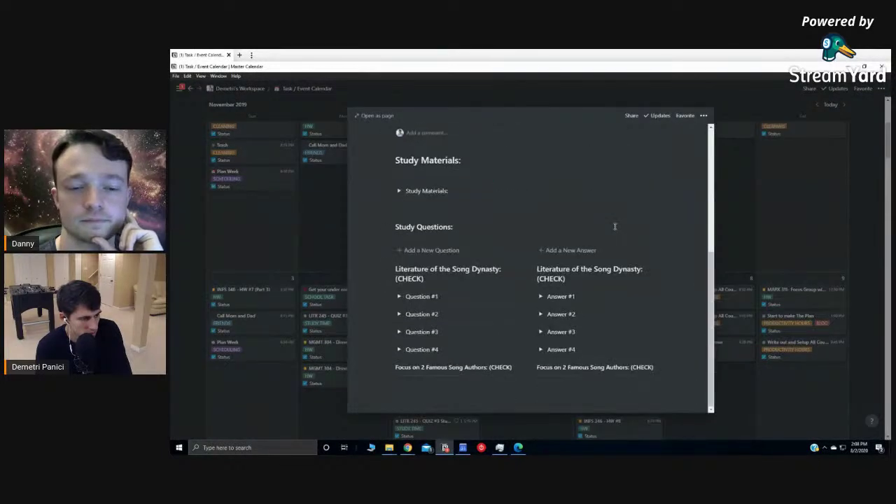
{"action": "left_click", "coordinate": [372, 115]}
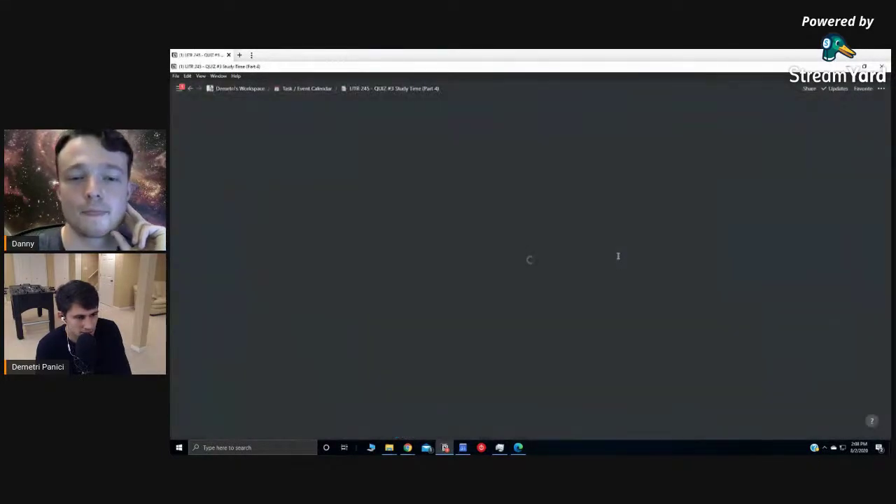
Step: Expand Question #1 and Answer #1 under Literature of the Song Dynasty in the study questions
{"action": "scroll", "coordinate": [617, 260], "scroll_direction": "down", "scroll_amount": 3}
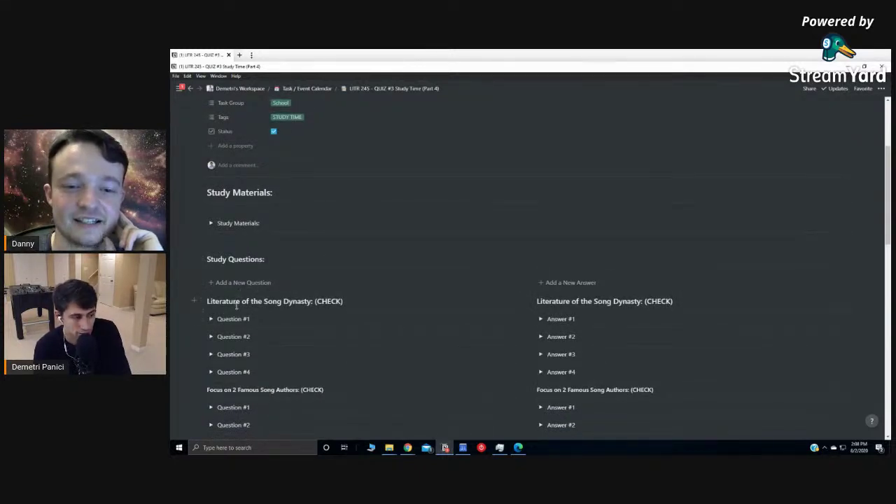
{"action": "left_click", "coordinate": [212, 322]}
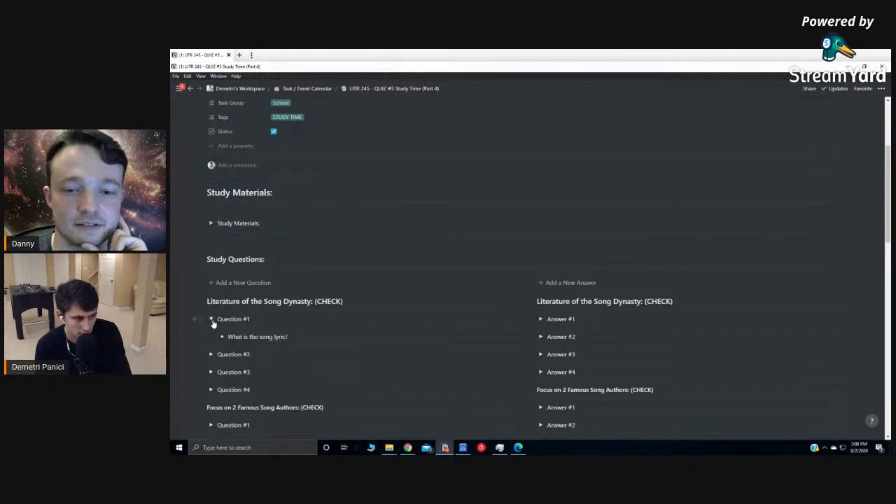
{"action": "left_click", "coordinate": [541, 320]}
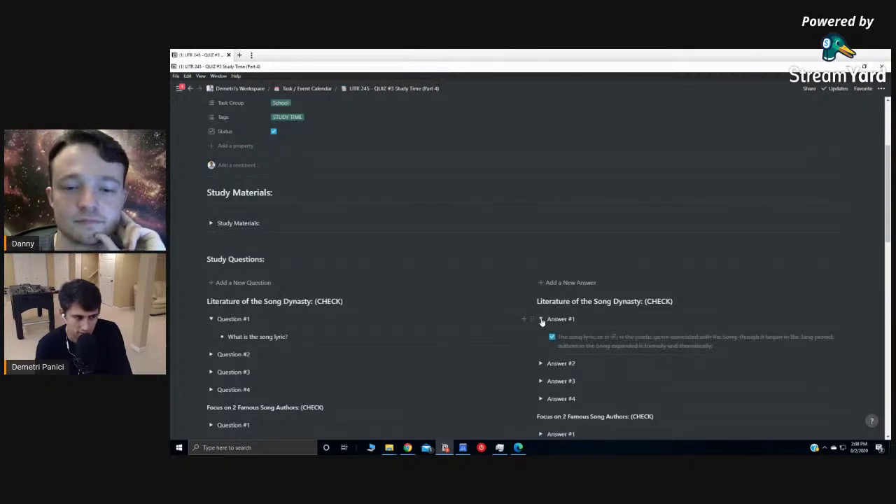
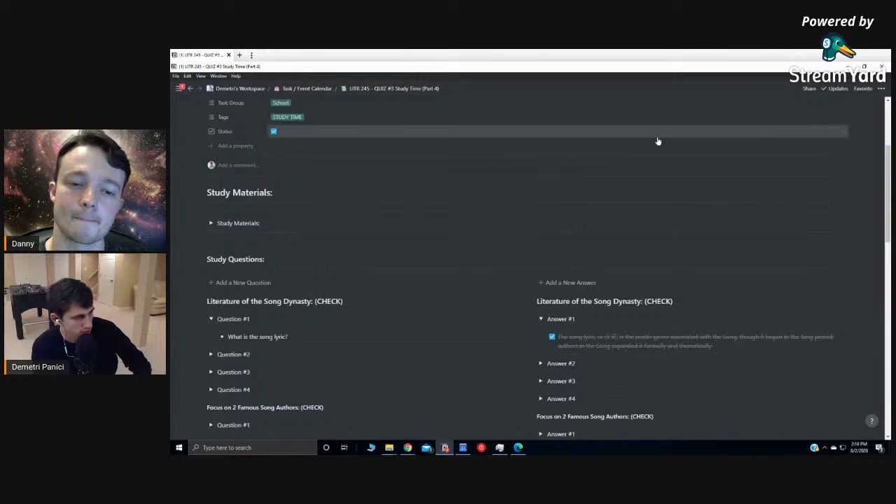
Step: Go to the YouTube page and collapse its Ideas Brain Dump list
{"action": "mouse_move", "coordinate": [182, 175]}
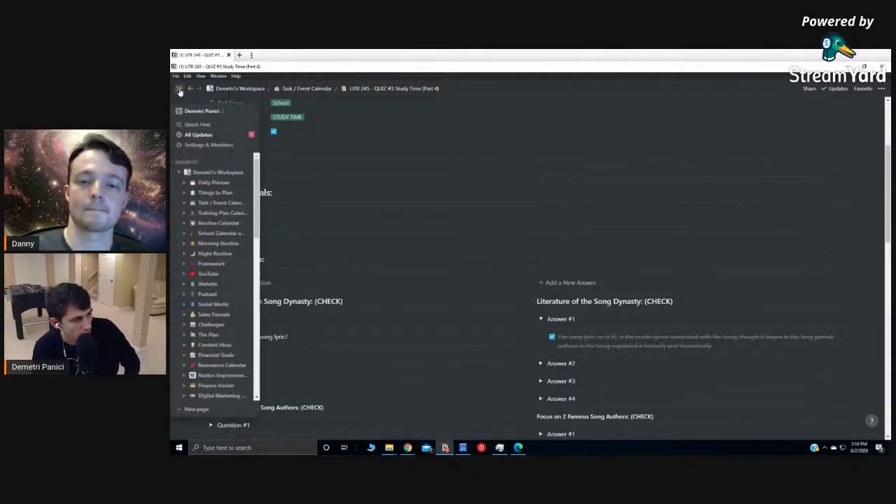
{"action": "left_click", "coordinate": [210, 273]}
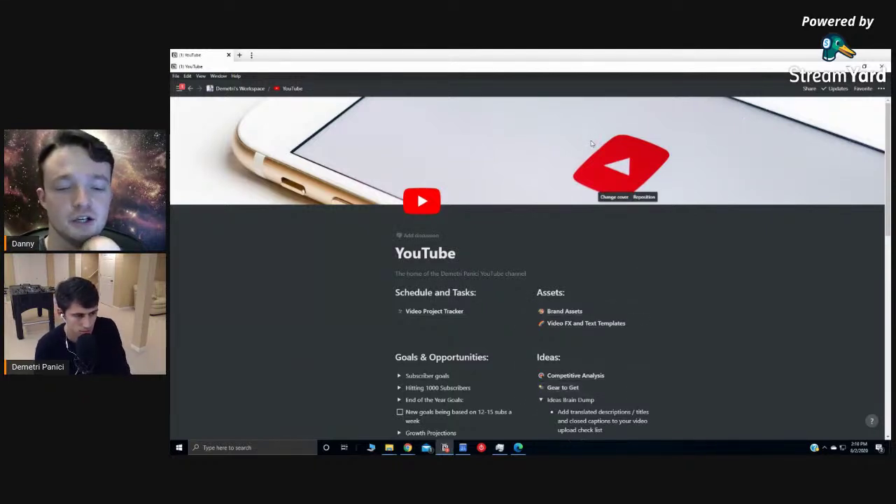
{"action": "scroll", "coordinate": [588, 168], "scroll_direction": "down", "scroll_amount": 1}
{"action": "left_click", "coordinate": [542, 361]}
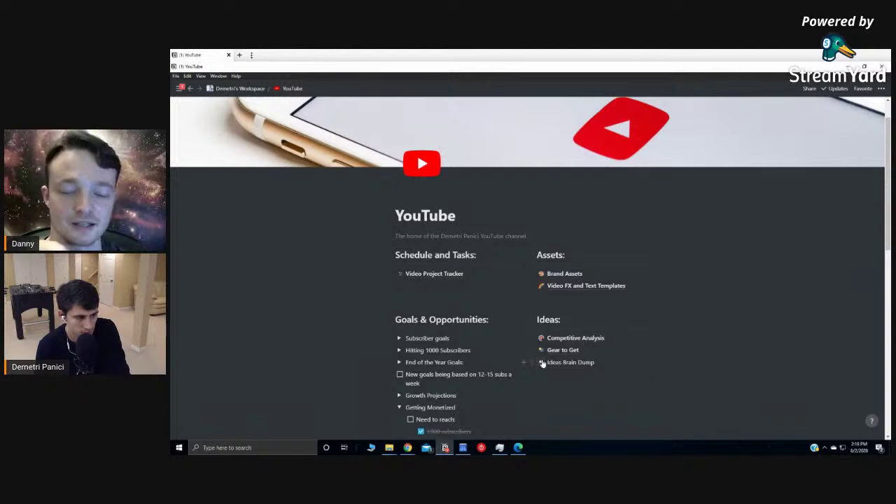
Step: Expand the Hitting 1000 Subscribers goal, read its target date and sub-goals, and collapse it again
{"action": "left_click", "coordinate": [399, 350]}
{"action": "scroll", "coordinate": [400, 352], "scroll_direction": "down", "scroll_amount": 5}
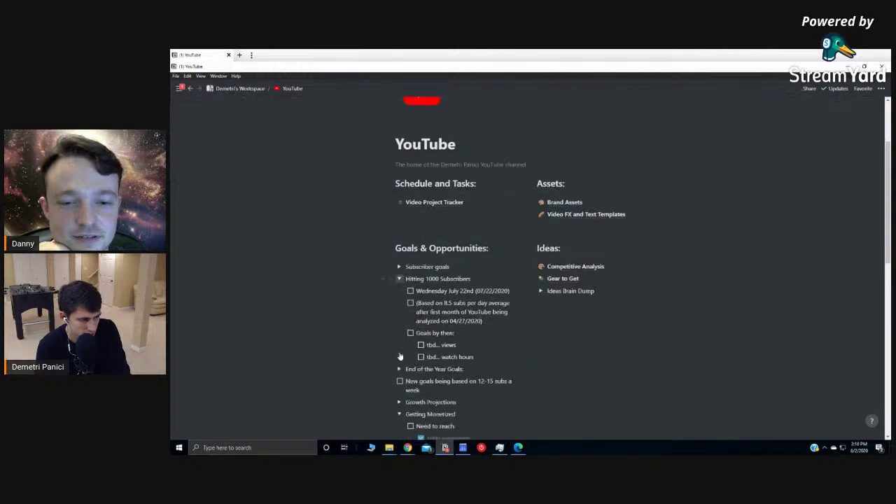
{"action": "scroll", "coordinate": [400, 352], "scroll_direction": "up", "scroll_amount": 2}
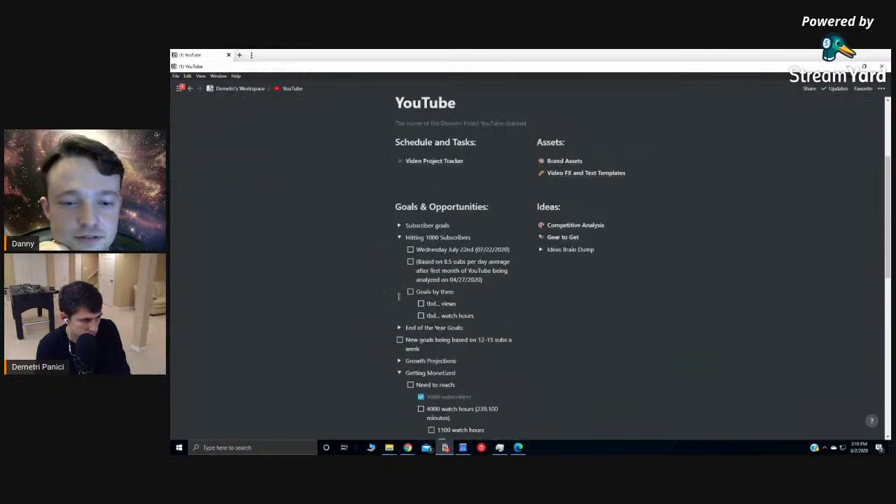
{"action": "left_click", "coordinate": [399, 238]}
Step: Expand Subscriber goals and its 1000 (Check) list, and read through the subscriber milestones and their accomplished dates
{"action": "left_click", "coordinate": [399, 226]}
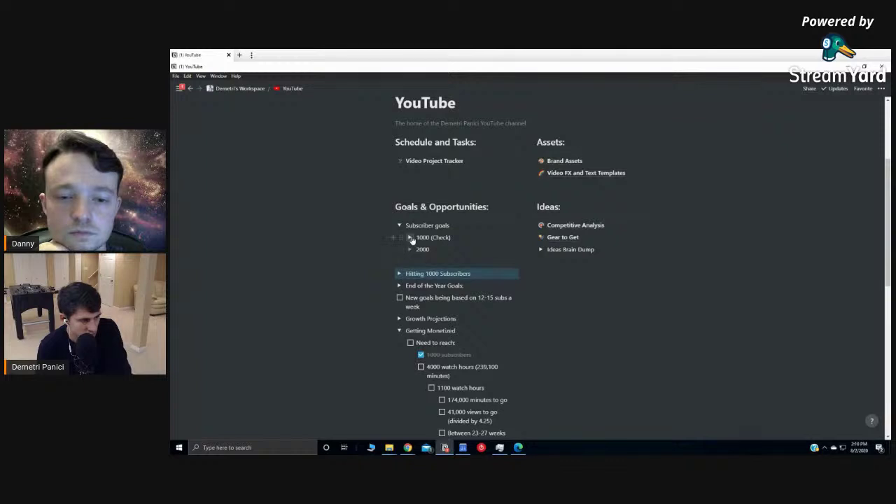
{"action": "left_click", "coordinate": [410, 237]}
{"action": "scroll", "coordinate": [597, 231], "scroll_direction": "down", "scroll_amount": 3}
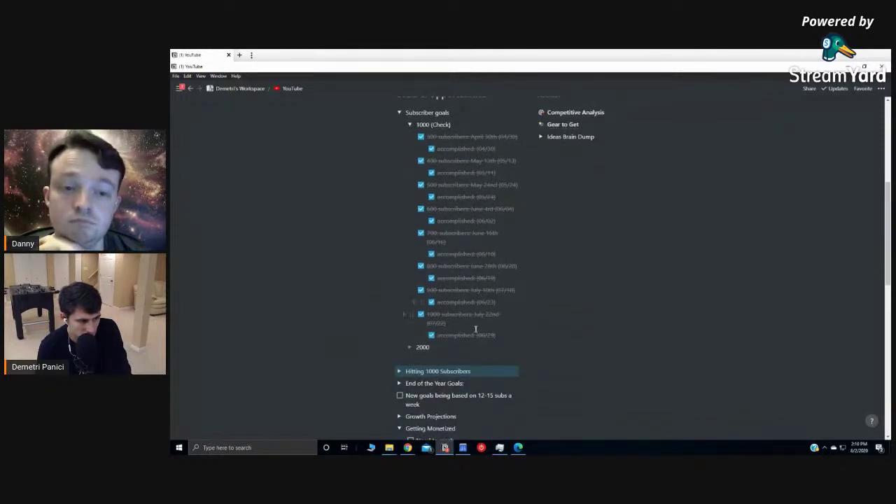
{"action": "left_click_drag", "start_coordinate": [443, 321], "coordinate": [408, 317]}
{"action": "left_click", "coordinate": [466, 334]}
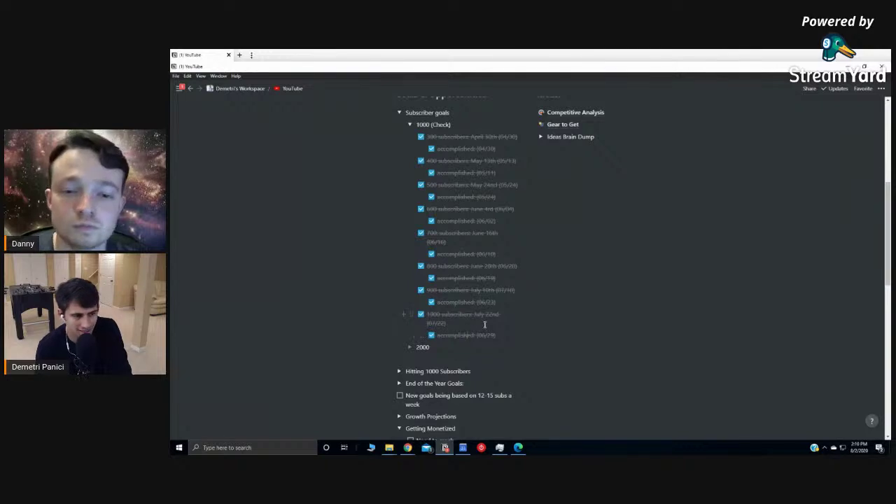
{"action": "scroll", "coordinate": [484, 324], "scroll_direction": "up", "scroll_amount": 3}
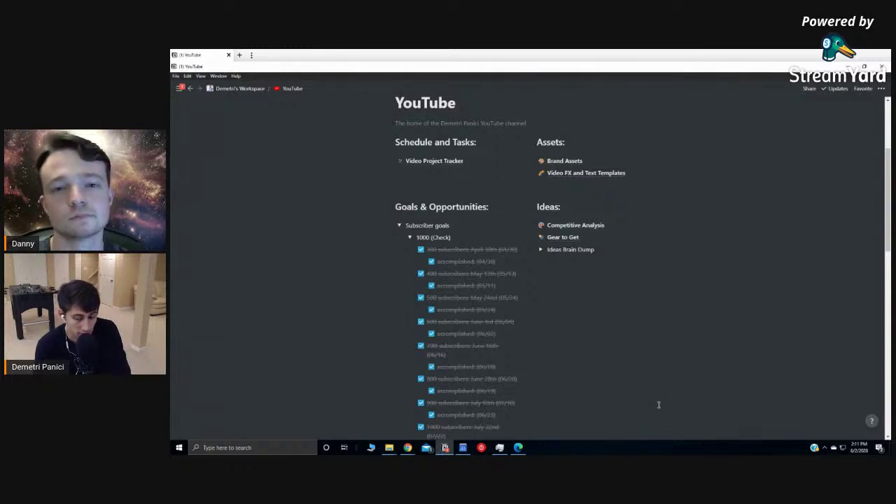
Step: Highlight the accomplished date of the 1000 subscribers milestone and collapse the 1000 (Check) list
{"action": "scroll", "coordinate": [658, 404], "scroll_direction": "up", "scroll_amount": 2}
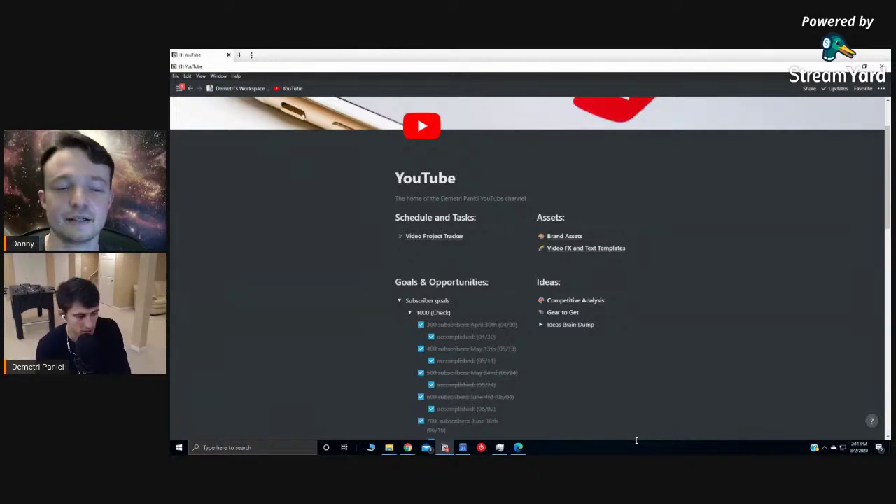
{"action": "scroll", "coordinate": [586, 360], "scroll_direction": "down", "scroll_amount": 2}
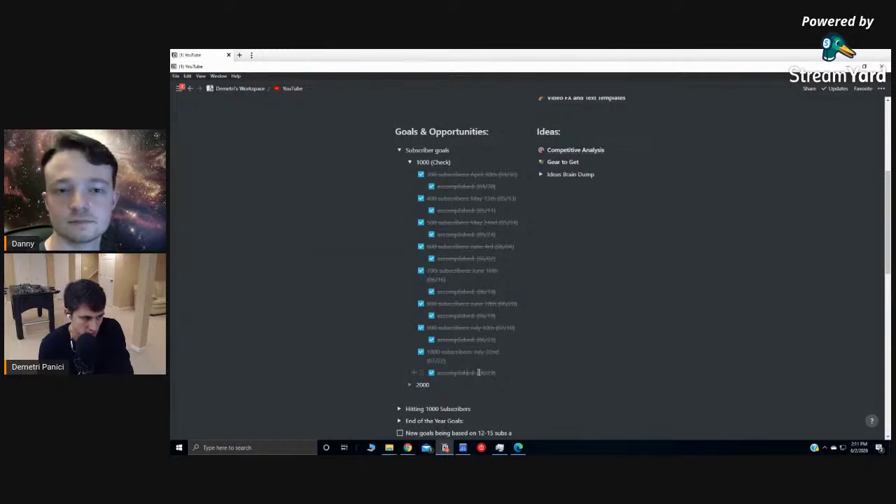
{"action": "left_click_drag", "start_coordinate": [491, 372], "coordinate": [500, 373]}
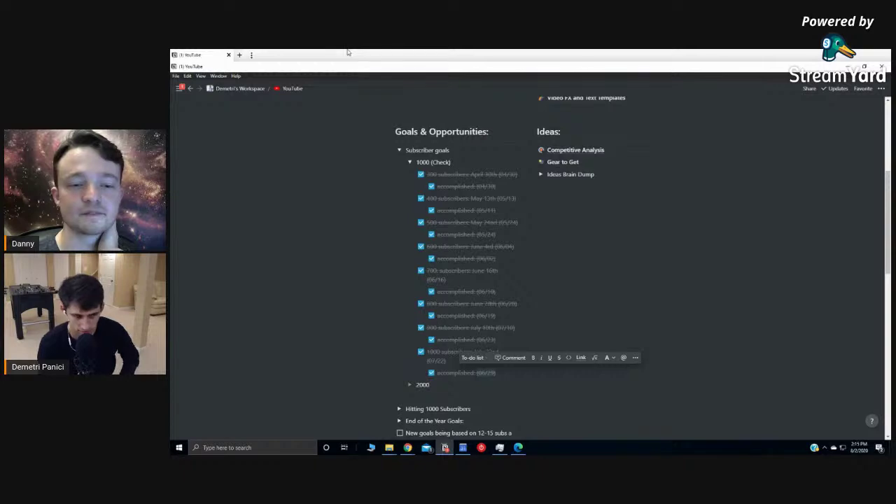
{"action": "left_click", "coordinate": [409, 162]}
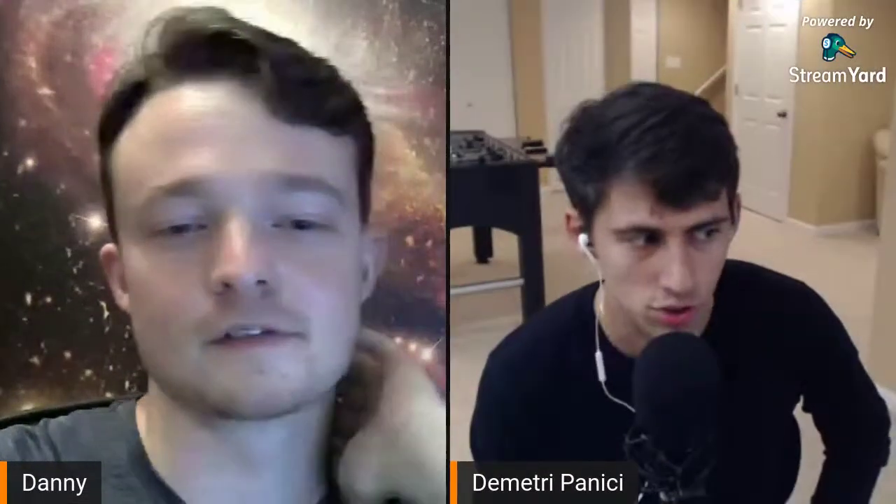
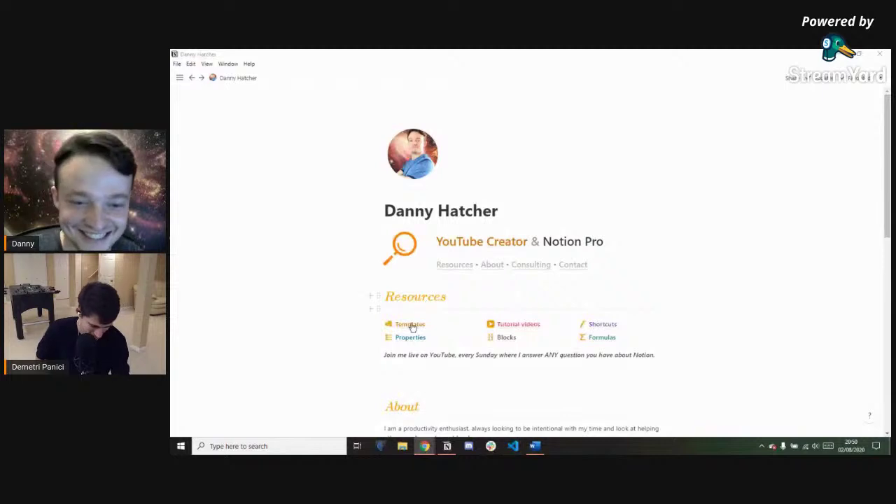
Step: Open the Templates database from the Resources section and show the Business days between template as a full page
{"action": "left_click", "coordinate": [411, 329]}
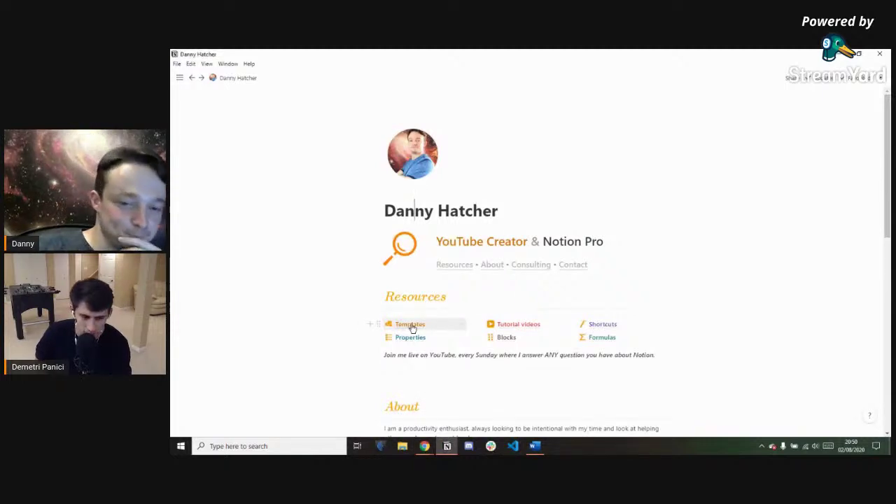
{"action": "left_click", "coordinate": [411, 325]}
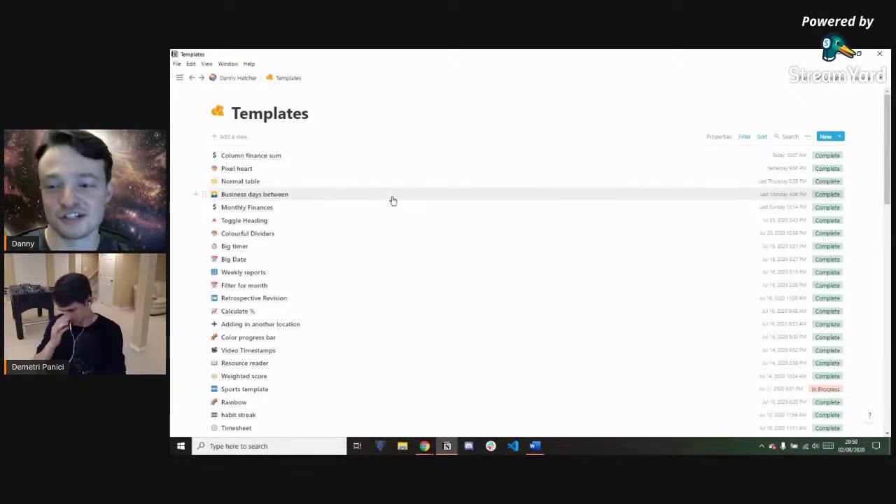
{"action": "left_click", "coordinate": [393, 201]}
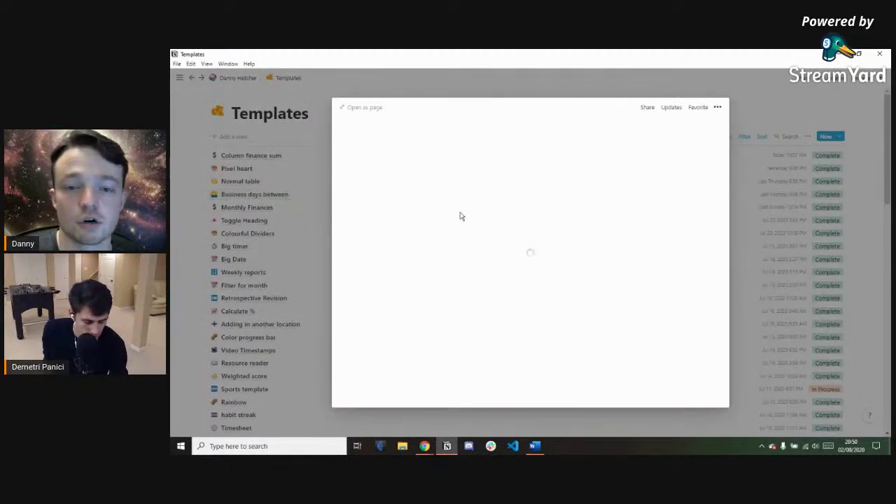
{"action": "left_click", "coordinate": [364, 109]}
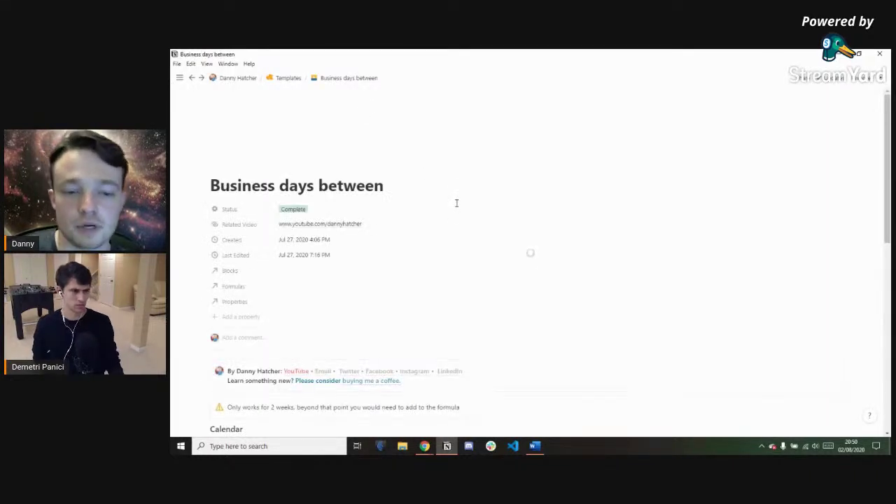
Step: Show July 2020 in the template's calendar and examine the 1 Week, 2 Week and 3 Week entries
{"action": "scroll", "coordinate": [456, 203], "scroll_direction": "down", "scroll_amount": 2}
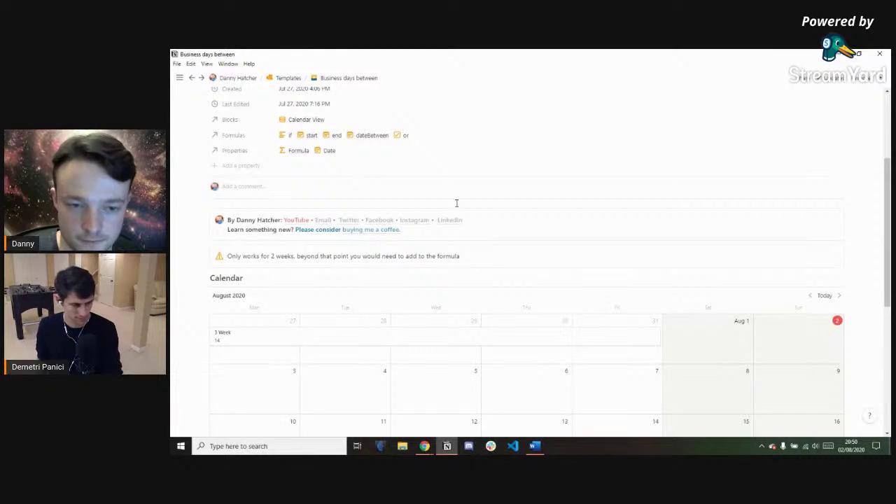
{"action": "scroll", "coordinate": [456, 203], "scroll_direction": "down", "scroll_amount": 2}
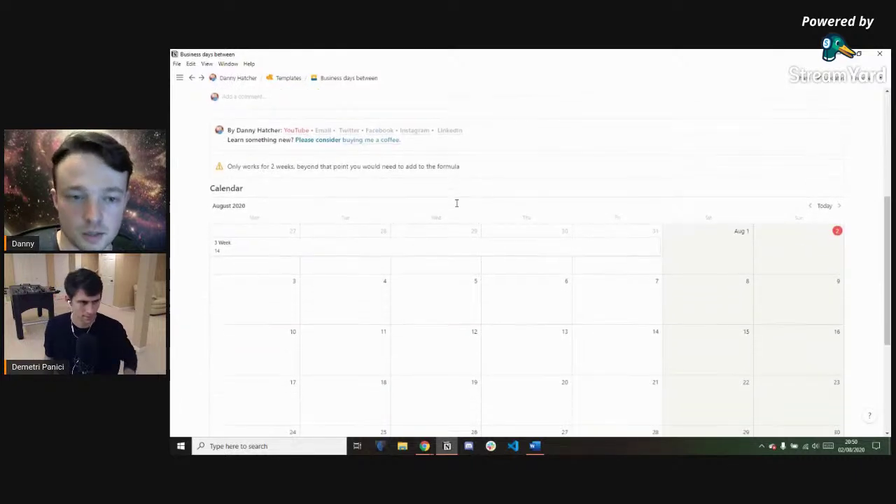
{"action": "left_click", "coordinate": [810, 198]}
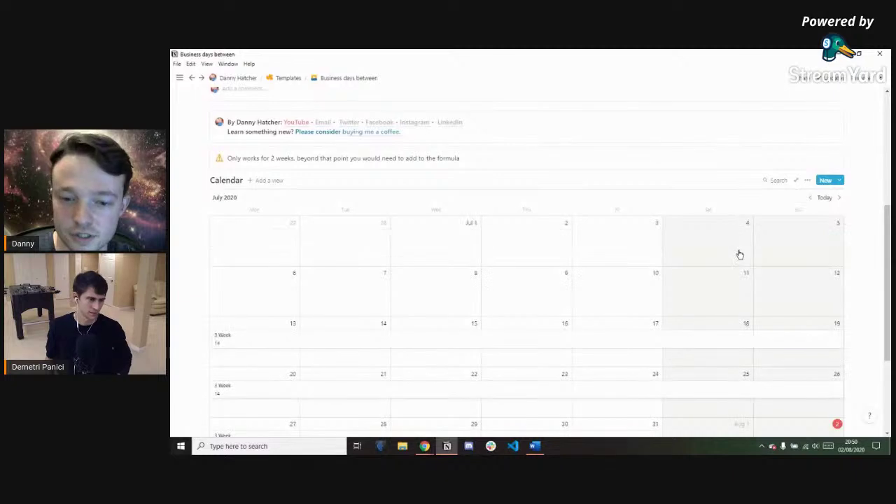
{"action": "scroll", "coordinate": [738, 254], "scroll_direction": "down", "scroll_amount": 1}
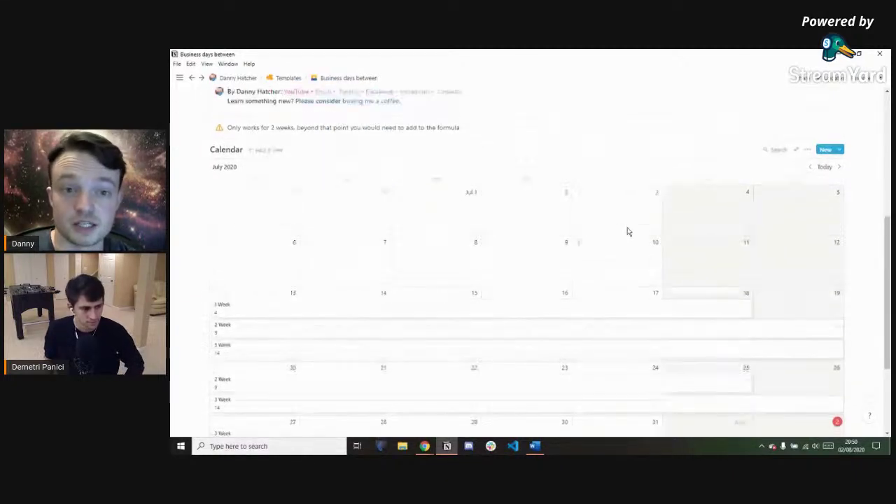
{"action": "scroll", "coordinate": [628, 232], "scroll_direction": "up", "scroll_amount": 2}
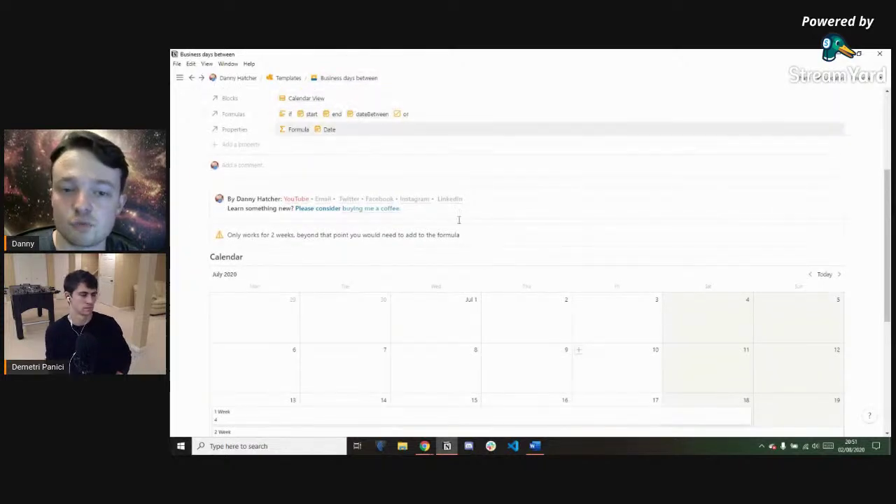
{"action": "scroll", "coordinate": [517, 321], "scroll_direction": "down", "scroll_amount": 2}
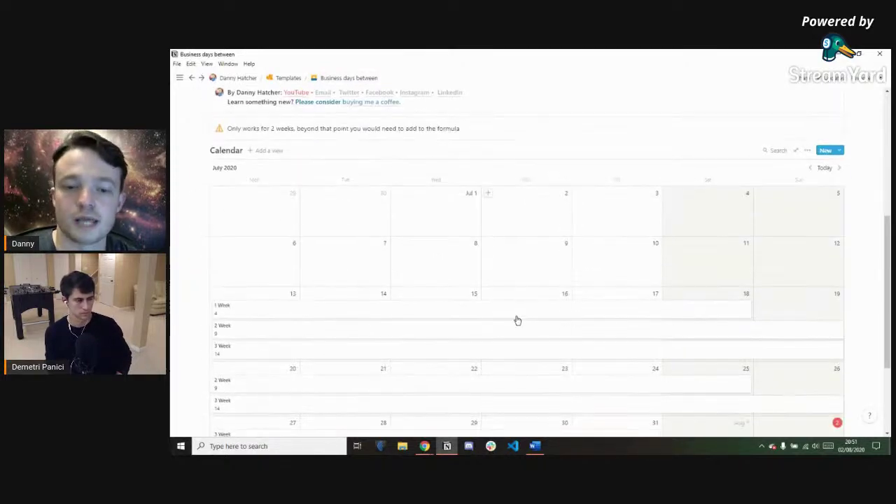
{"action": "scroll", "coordinate": [535, 281], "scroll_direction": "down", "scroll_amount": 2}
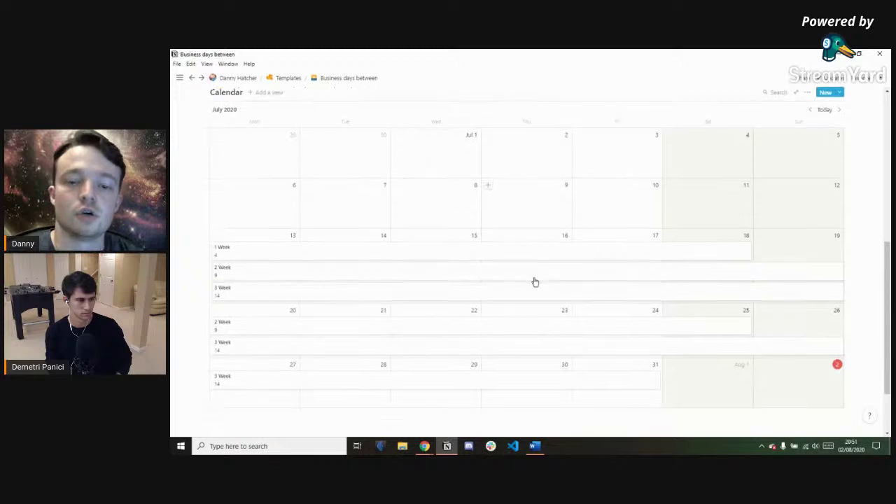
{"action": "scroll", "coordinate": [535, 281], "scroll_direction": "down", "scroll_amount": 1}
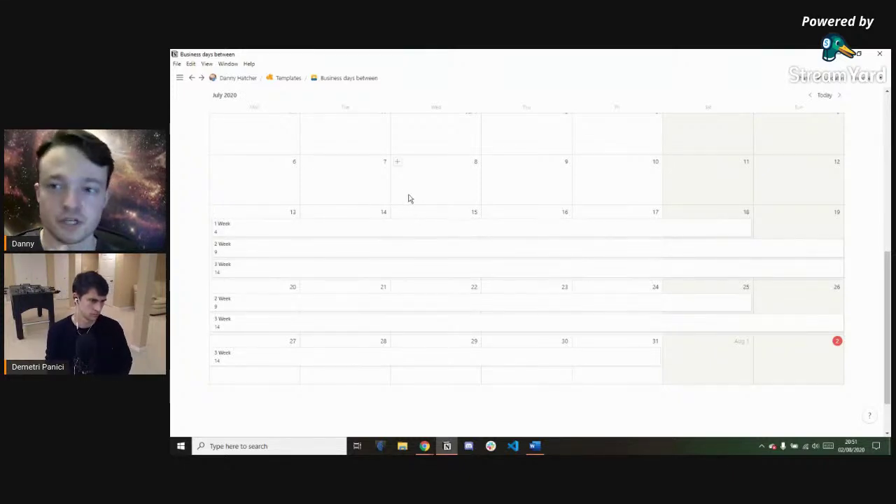
Step: Open the 2 Week calendar entry, inspect the formula of its Days between property, and close the entry
{"action": "left_click", "coordinate": [417, 254]}
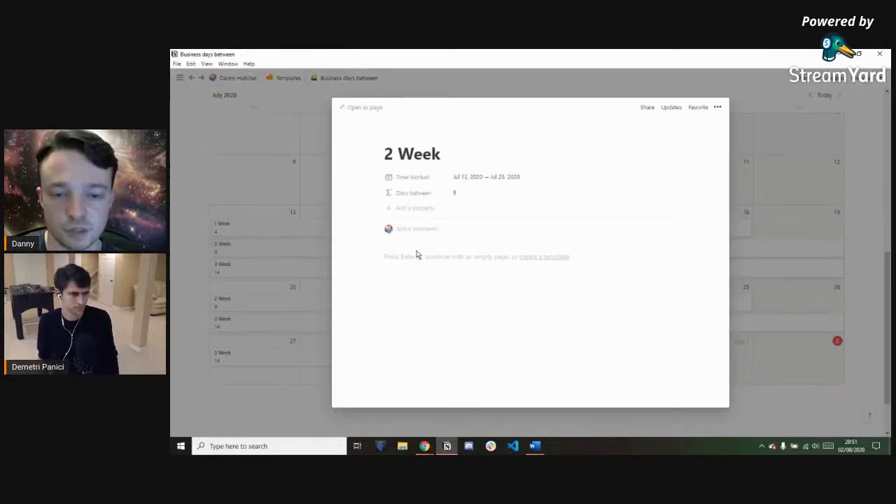
{"action": "left_click", "coordinate": [462, 199]}
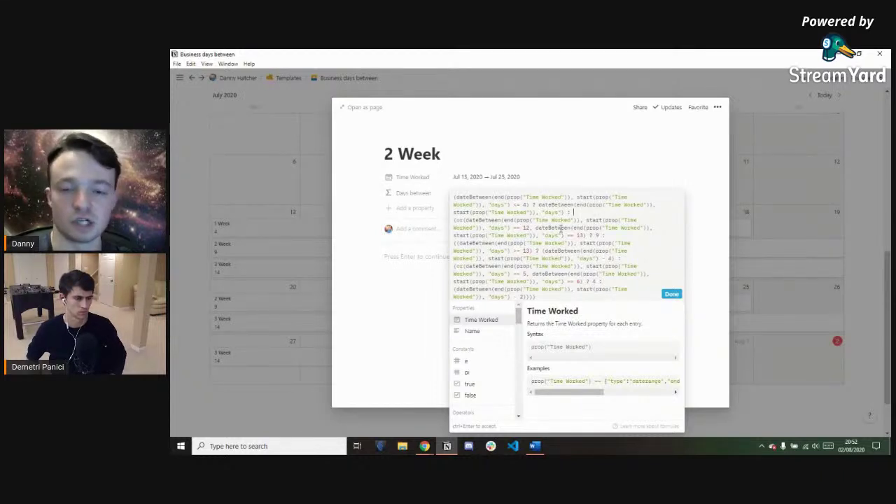
{"action": "left_click", "coordinate": [529, 172]}
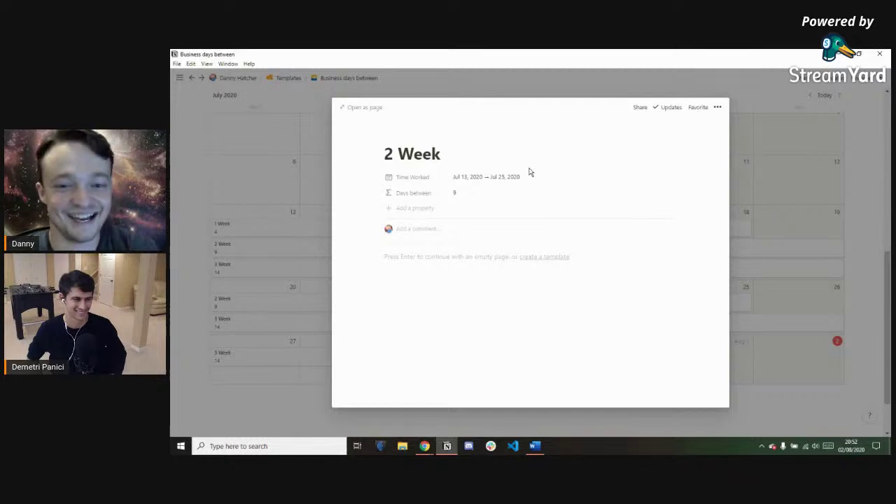
{"action": "left_click", "coordinate": [740, 207]}
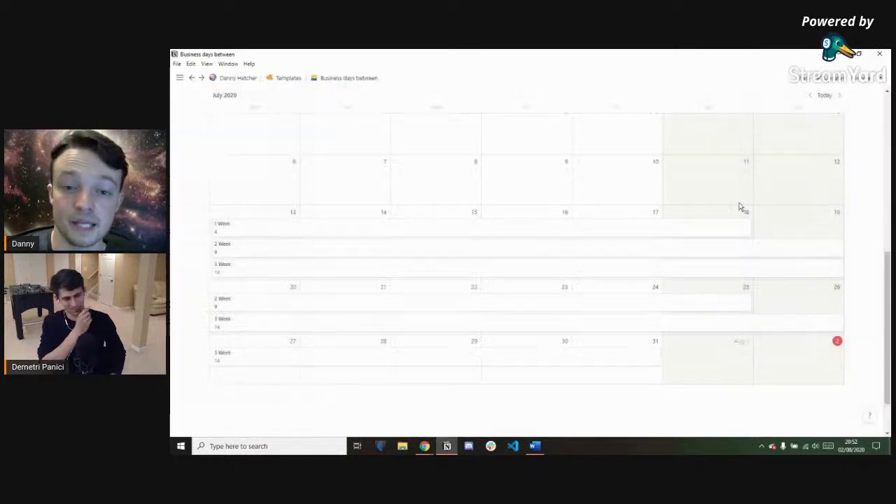
Step: Review the formulas linked in the Business days between page's properties and return to the Templates list
{"action": "scroll", "coordinate": [593, 191], "scroll_direction": "up", "scroll_amount": 5}
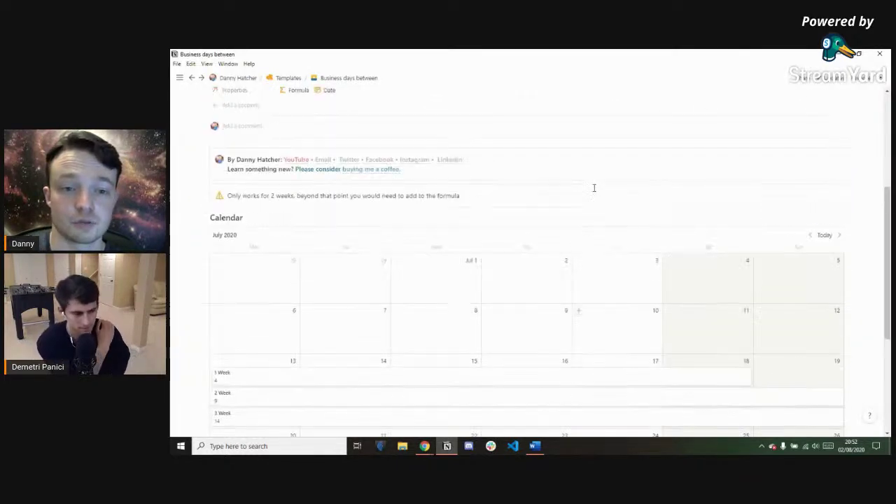
{"action": "scroll", "coordinate": [593, 189], "scroll_direction": "up", "scroll_amount": 2}
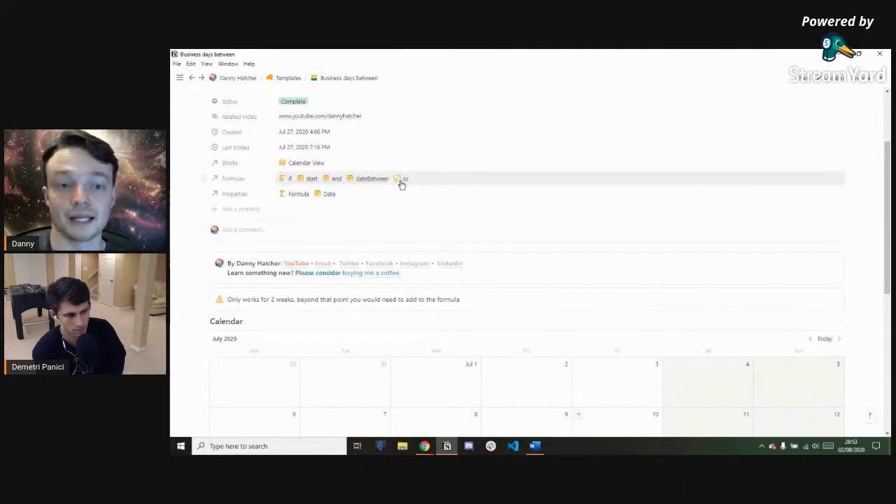
{"action": "left_click", "coordinate": [289, 78]}
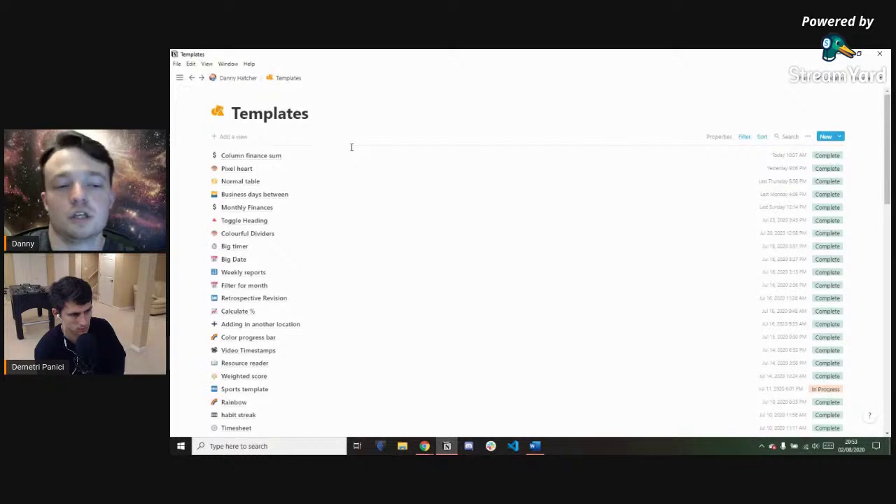
Step: Open the Normal table template as a full page and inspect the equation code behind its coloured four-column table
{"action": "left_click", "coordinate": [342, 183]}
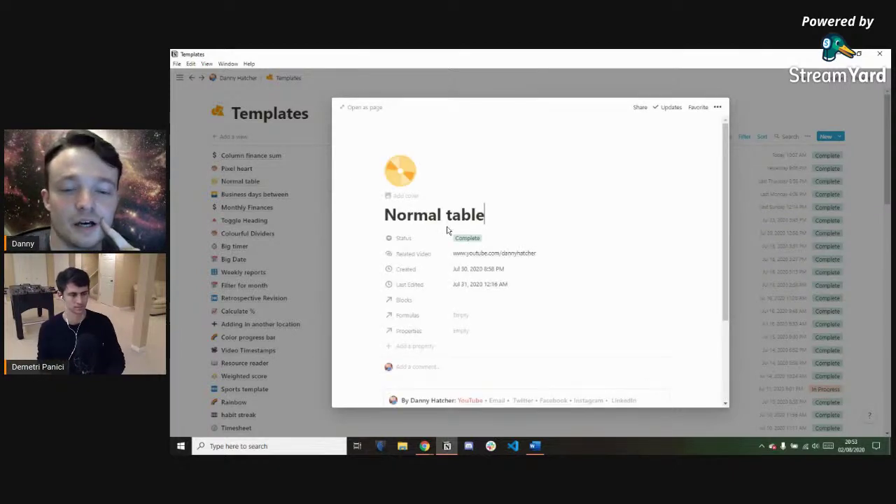
{"action": "key", "text": "ctrl+Return"}
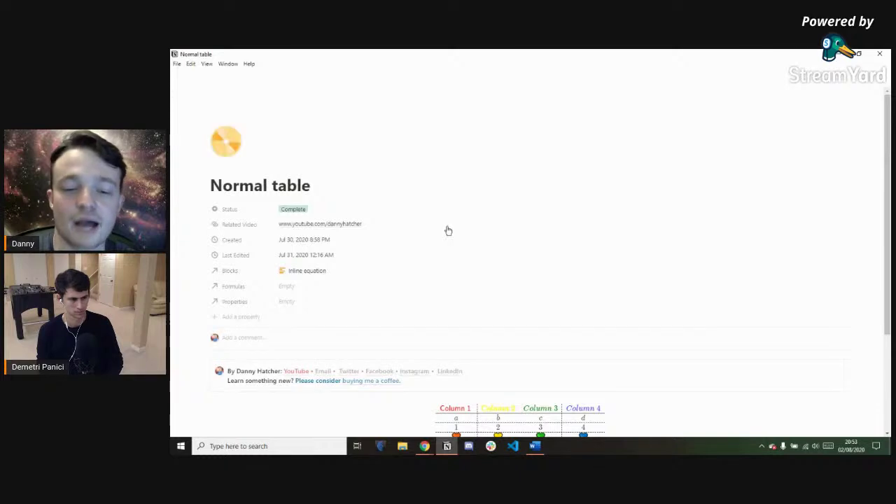
{"action": "scroll", "coordinate": [448, 229], "scroll_direction": "down", "scroll_amount": 3}
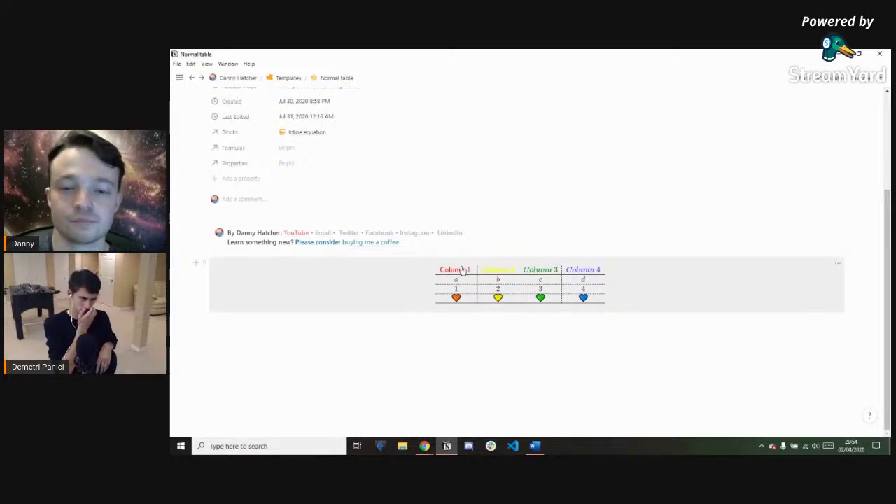
{"action": "left_click", "coordinate": [536, 274]}
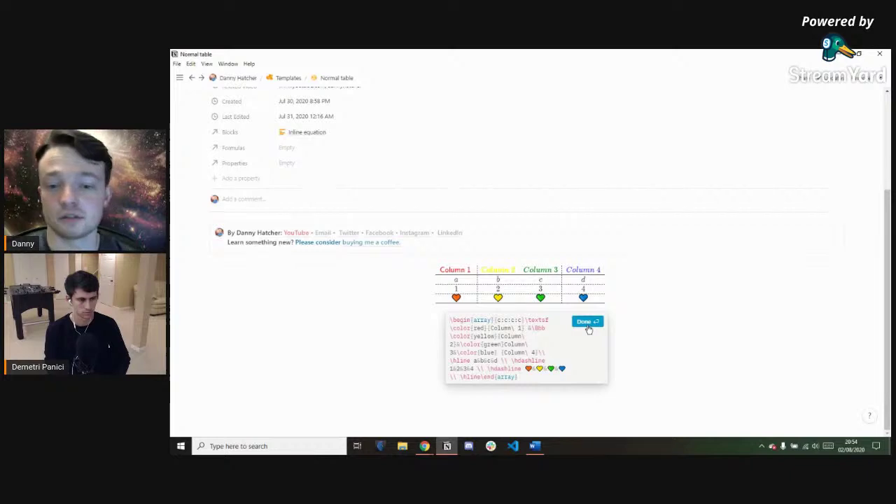
{"action": "left_click", "coordinate": [586, 322]}
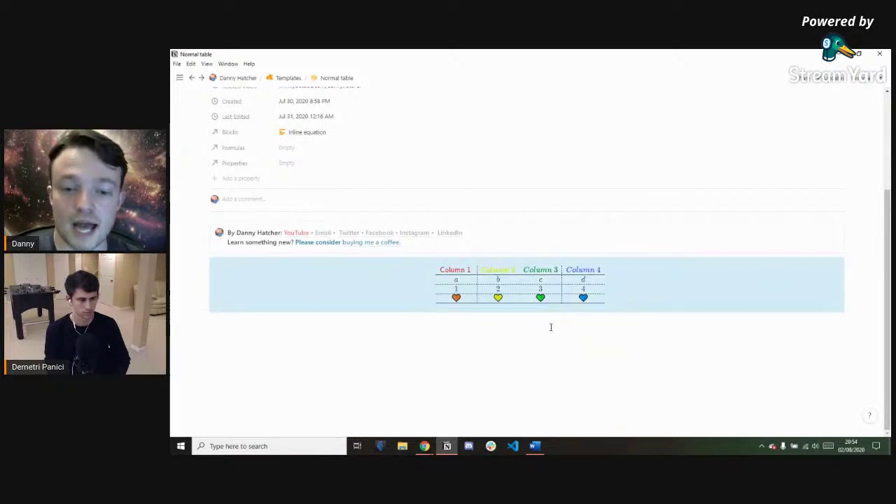
{"action": "left_click", "coordinate": [550, 327]}
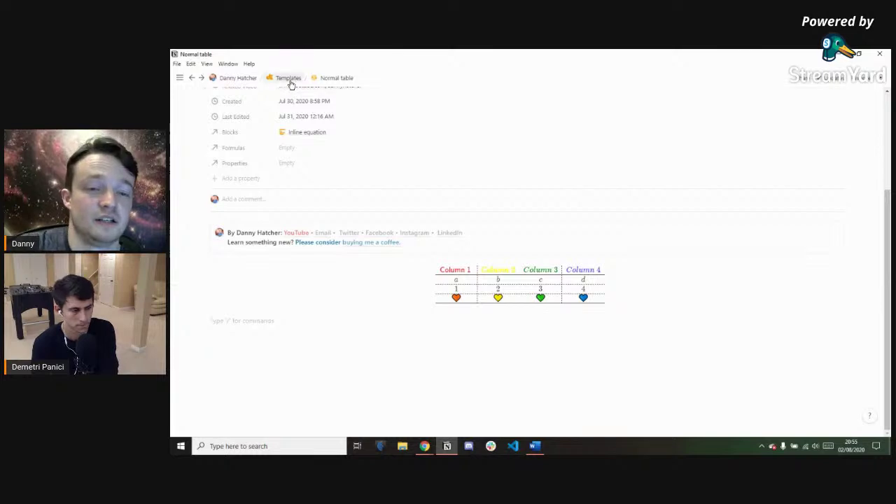
Step: Return to the Templates list, open the Pixel heart template as a full page, and view its pixel art
{"action": "left_click", "coordinate": [288, 78]}
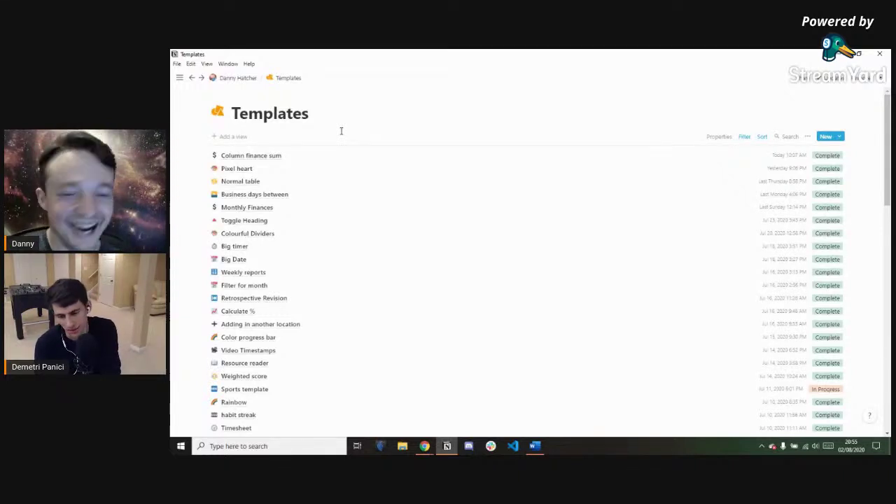
{"action": "left_click", "coordinate": [329, 173]}
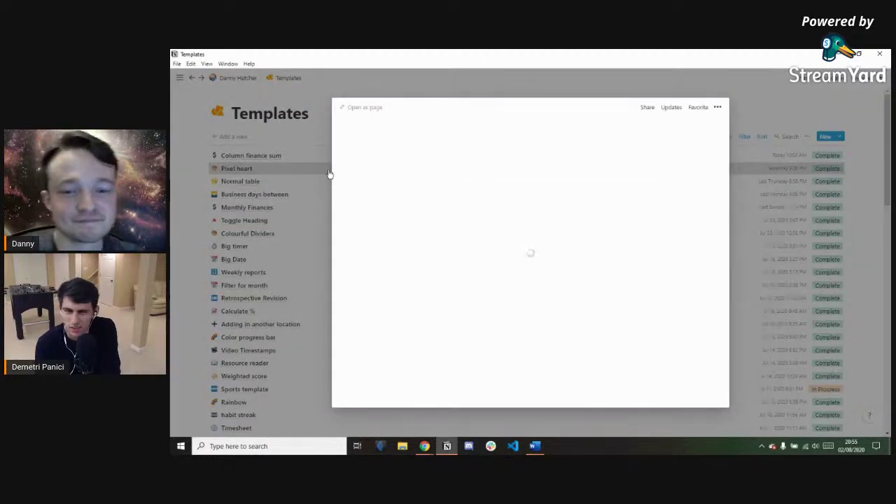
{"action": "left_click", "coordinate": [361, 108]}
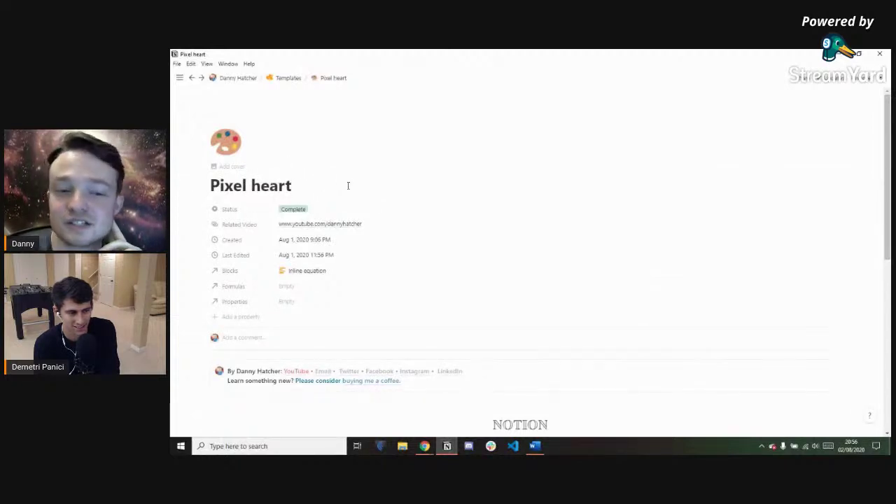
{"action": "scroll", "coordinate": [371, 182], "scroll_direction": "down", "scroll_amount": 1}
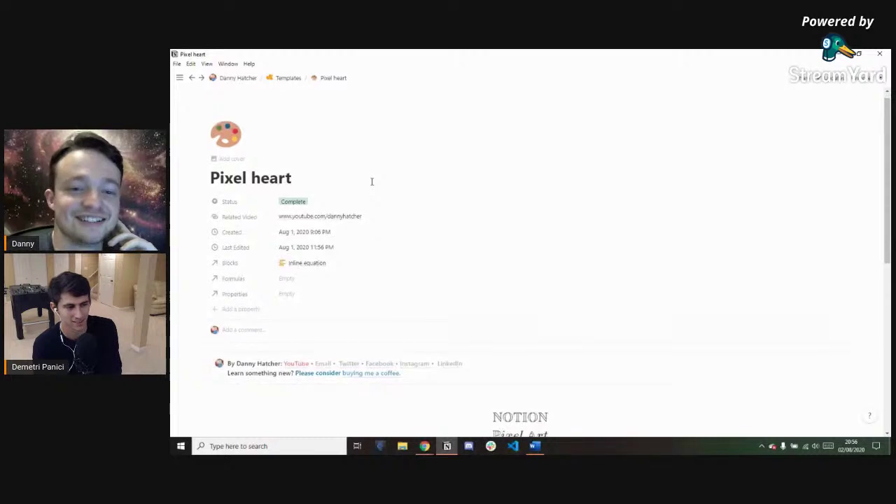
{"action": "scroll", "coordinate": [371, 182], "scroll_direction": "down", "scroll_amount": 3}
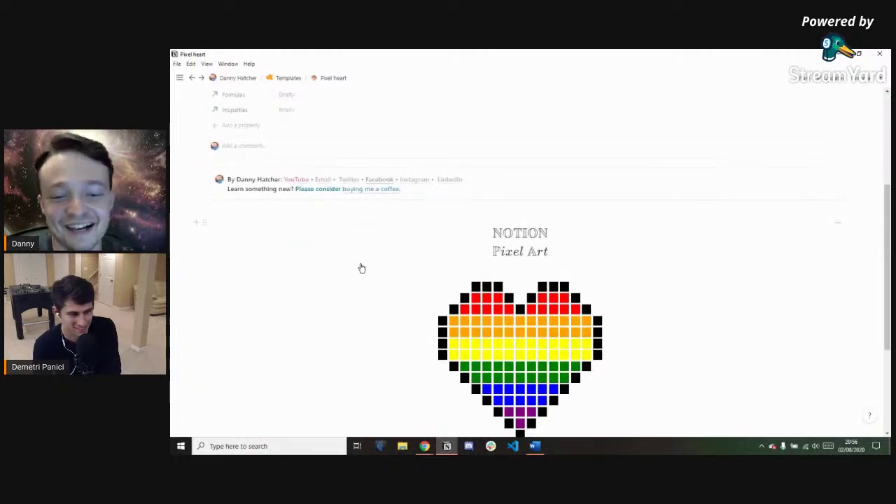
Step: Open the equation behind the rainbow pixel heart, examine its colorbox code from start to end, and close the equation editor
{"action": "scroll", "coordinate": [360, 267], "scroll_direction": "down", "scroll_amount": 1}
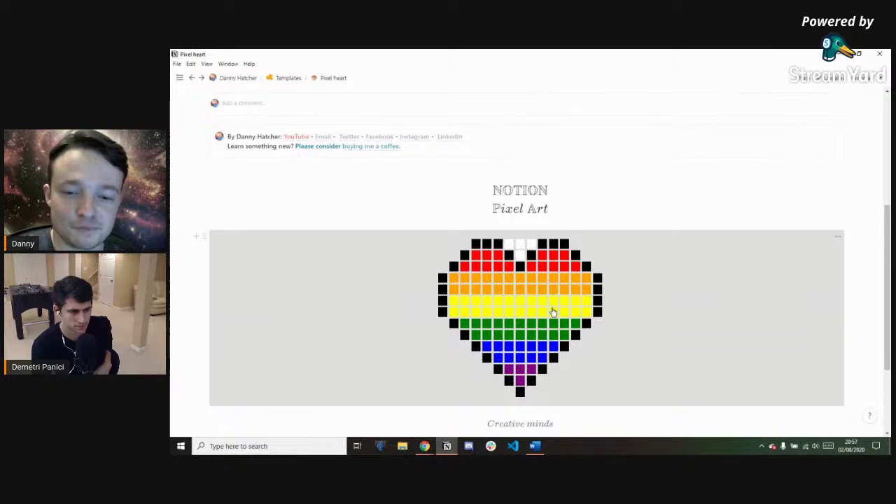
{"action": "left_click", "coordinate": [553, 312]}
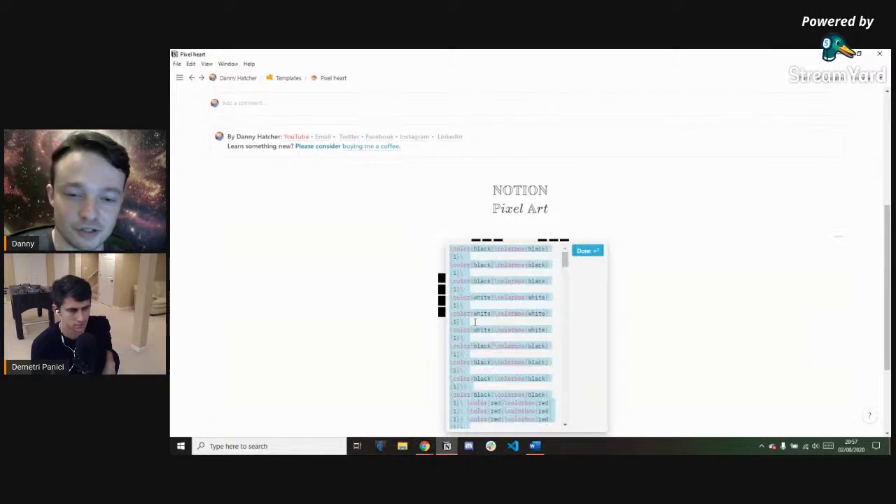
{"action": "scroll", "coordinate": [506, 293], "scroll_direction": "down", "scroll_amount": 5}
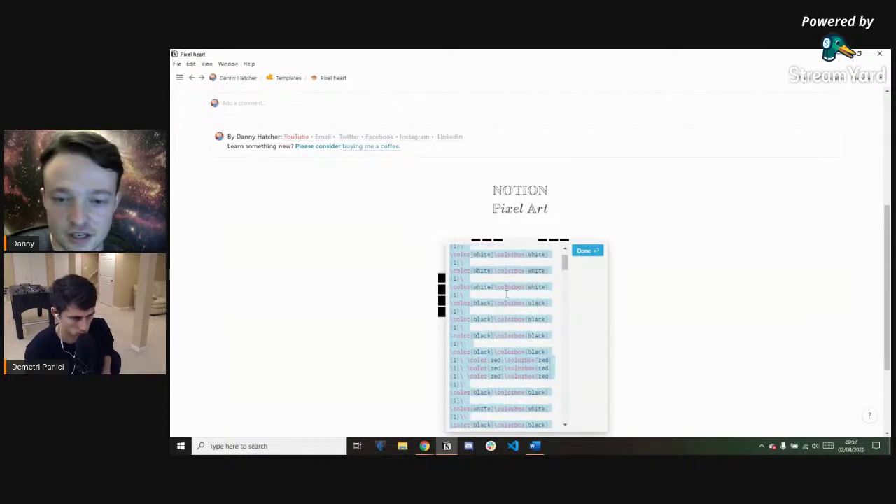
{"action": "scroll", "coordinate": [506, 294], "scroll_direction": "down", "scroll_amount": 5}
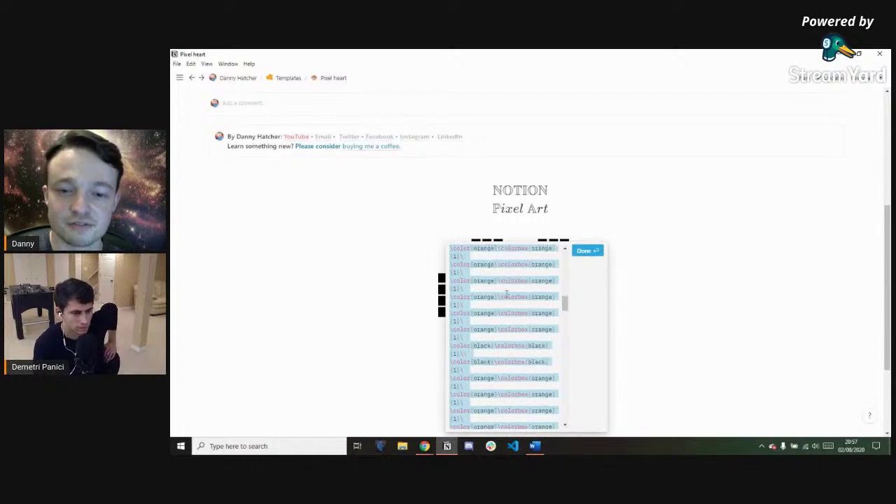
{"action": "scroll", "coordinate": [507, 294], "scroll_direction": "down", "scroll_amount": 5}
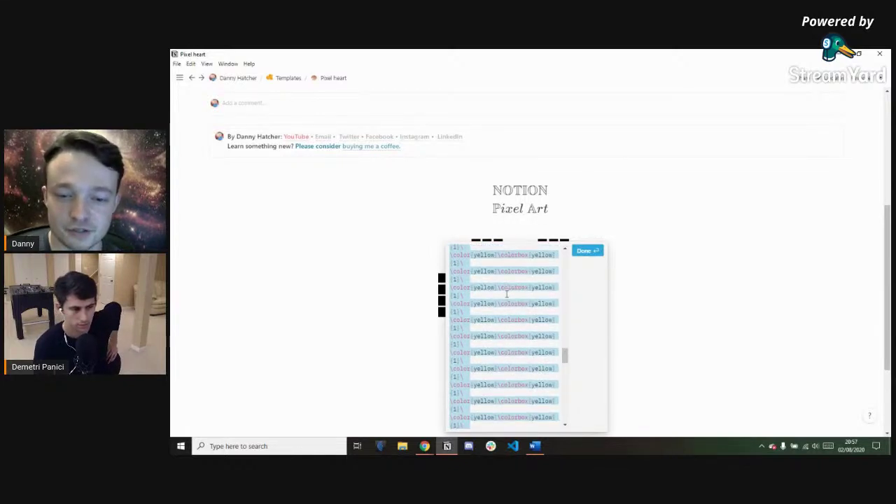
{"action": "scroll", "coordinate": [506, 294], "scroll_direction": "down", "scroll_amount": 6}
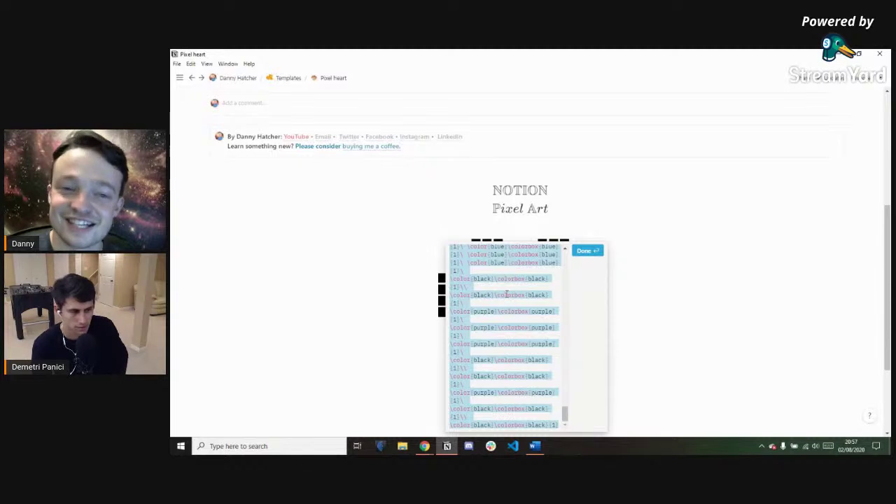
{"action": "scroll", "coordinate": [506, 293], "scroll_direction": "up", "scroll_amount": 15}
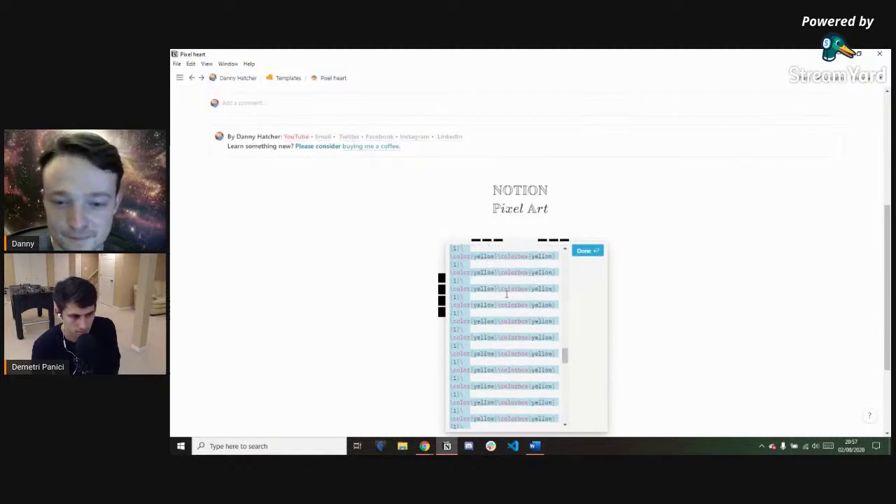
{"action": "scroll", "coordinate": [506, 294], "scroll_direction": "up", "scroll_amount": 8}
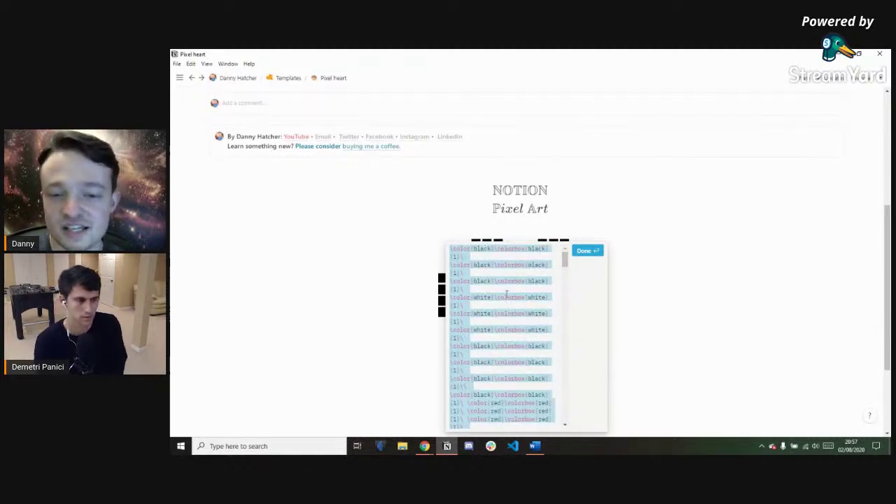
{"action": "left_click", "coordinate": [585, 252]}
Step: Inspect the equation code behind the "NOTION Pixel Art" heading, close its editor, and deselect the block
{"action": "left_click", "coordinate": [600, 207]}
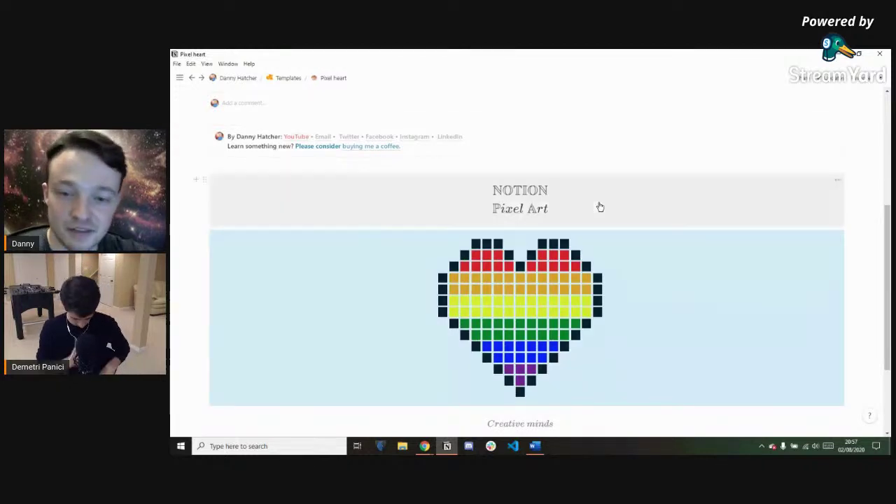
{"action": "left_click", "coordinate": [525, 204]}
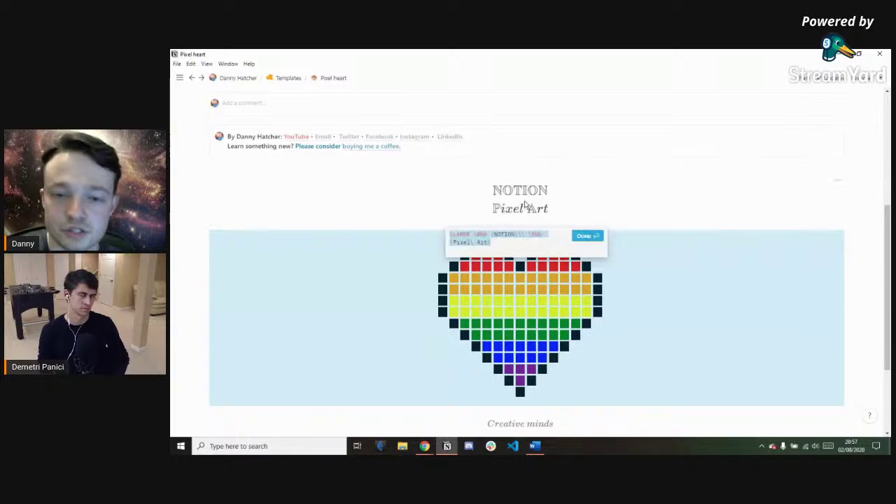
{"action": "left_click", "coordinate": [495, 245]}
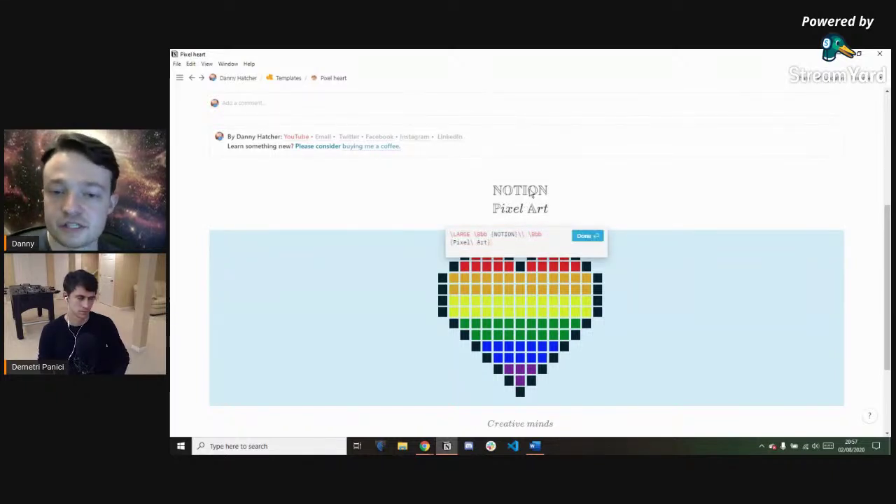
{"action": "left_click", "coordinate": [584, 236]}
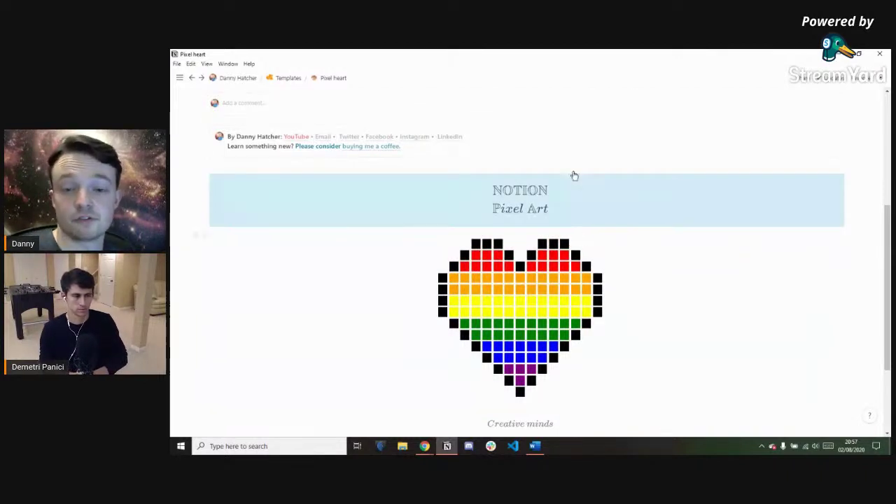
{"action": "left_click", "coordinate": [572, 162]}
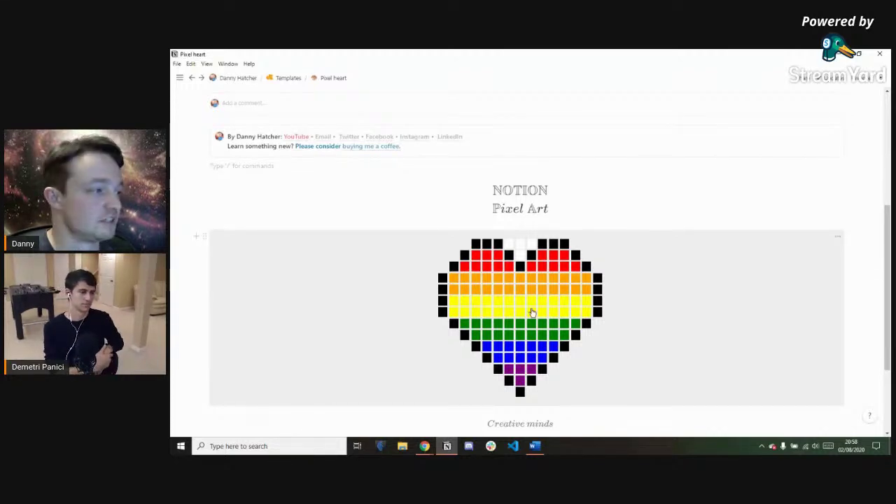
Step: Return to the Templates list, open the Column finance sum template, and view its tables 1, 2 and Orcamento Final
{"action": "scroll", "coordinate": [532, 313], "scroll_direction": "up", "scroll_amount": 1}
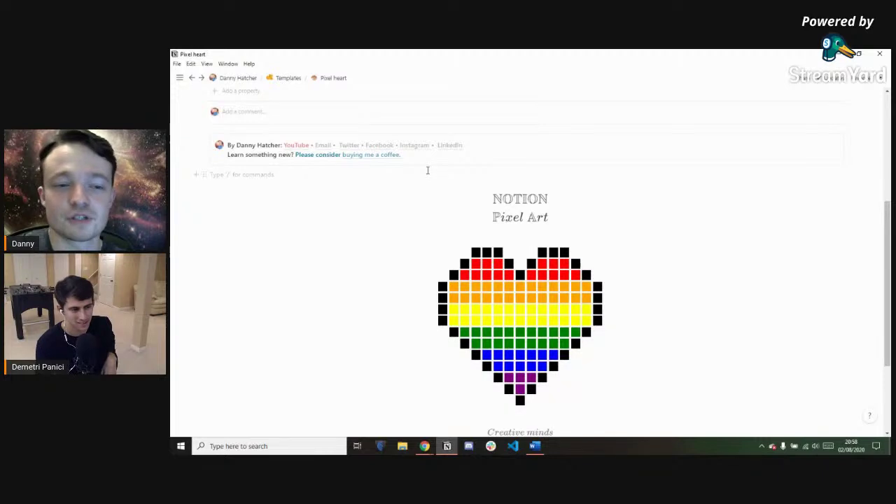
{"action": "scroll", "coordinate": [427, 170], "scroll_direction": "up", "scroll_amount": 4}
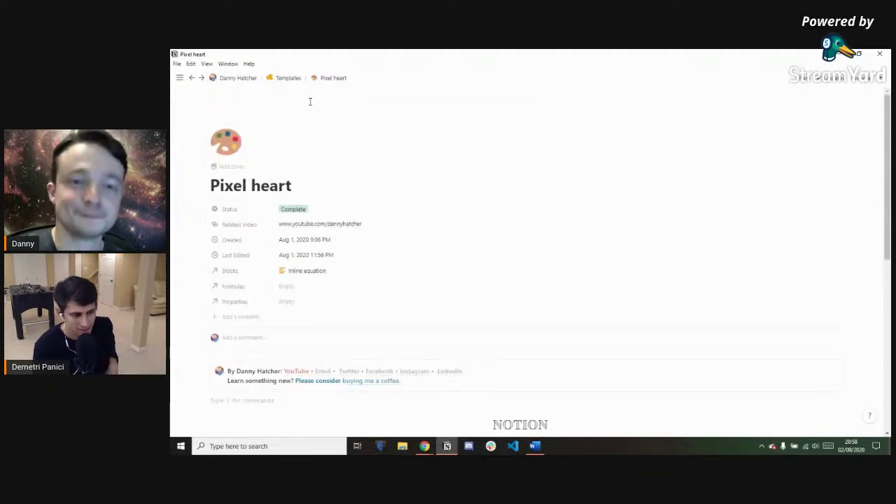
{"action": "left_click", "coordinate": [284, 79]}
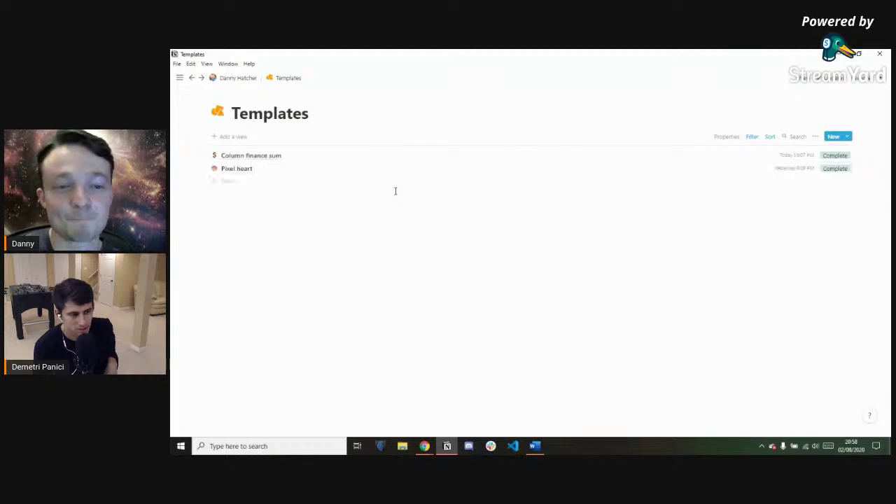
{"action": "left_click", "coordinate": [414, 156]}
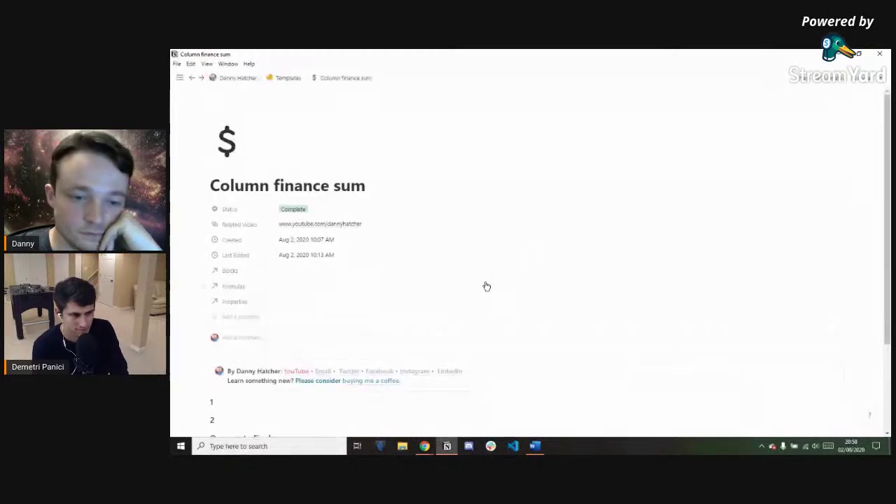
{"action": "scroll", "coordinate": [485, 282], "scroll_direction": "down", "scroll_amount": 3}
{"action": "scroll", "coordinate": [485, 282], "scroll_direction": "down", "scroll_amount": 3}
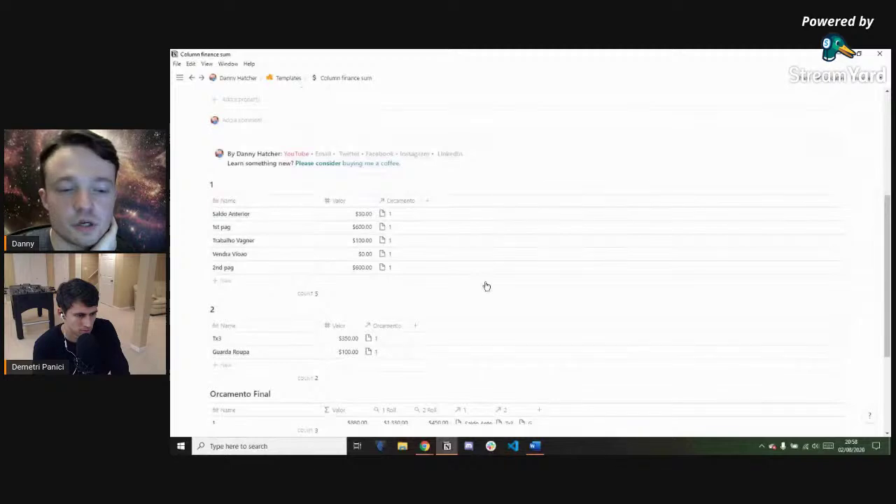
{"action": "scroll", "coordinate": [486, 286], "scroll_direction": "down", "scroll_amount": 1}
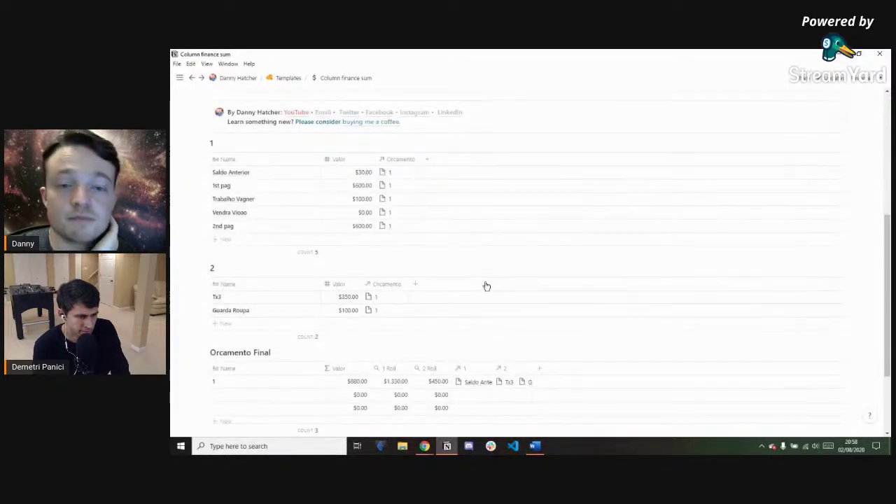
{"action": "scroll", "coordinate": [486, 286], "scroll_direction": "down", "scroll_amount": 1}
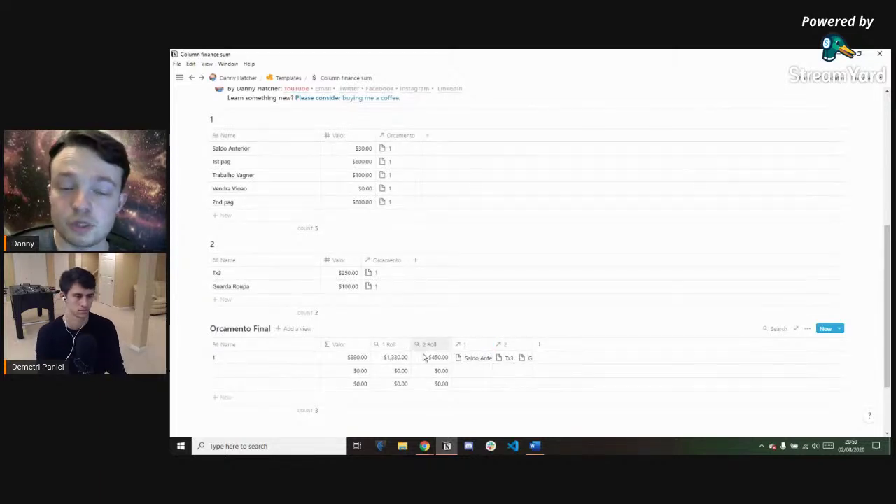
Step: Inspect the formula of the Valor property in the Orcamento Final table, close it, and return to the page's linked properties
{"action": "left_click", "coordinate": [350, 360]}
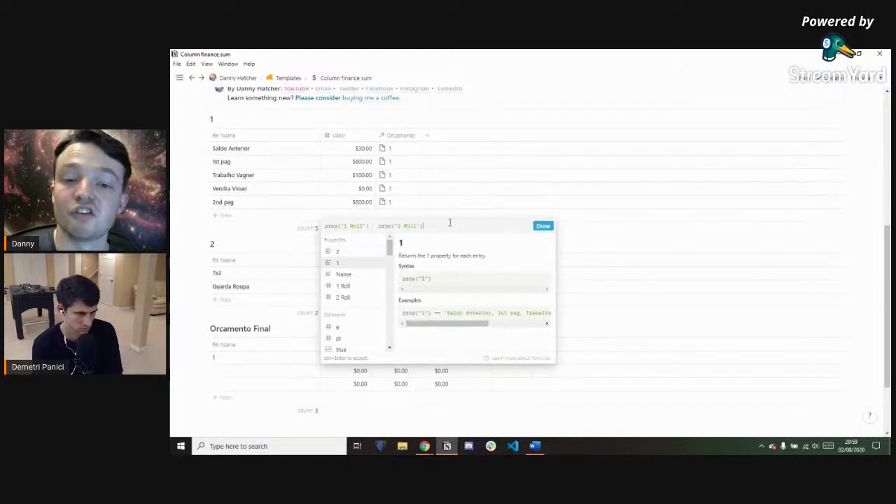
{"action": "left_click", "coordinate": [542, 226]}
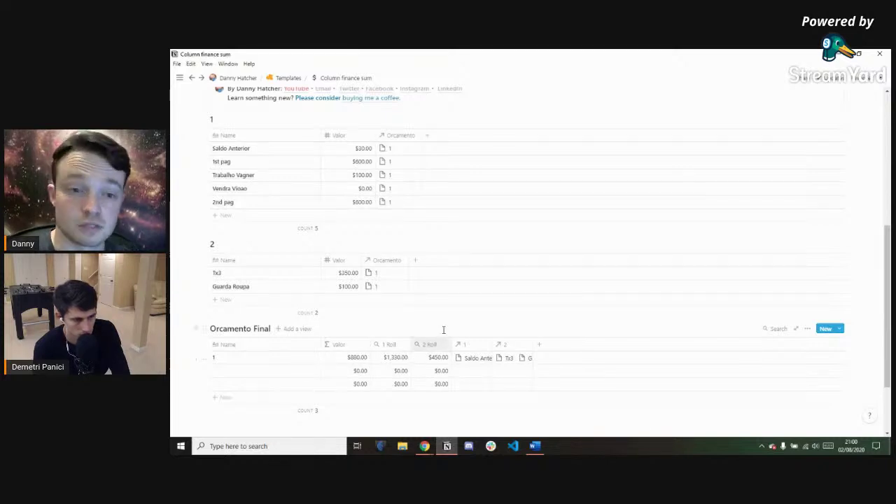
{"action": "scroll", "coordinate": [444, 328], "scroll_direction": "up", "scroll_amount": 5}
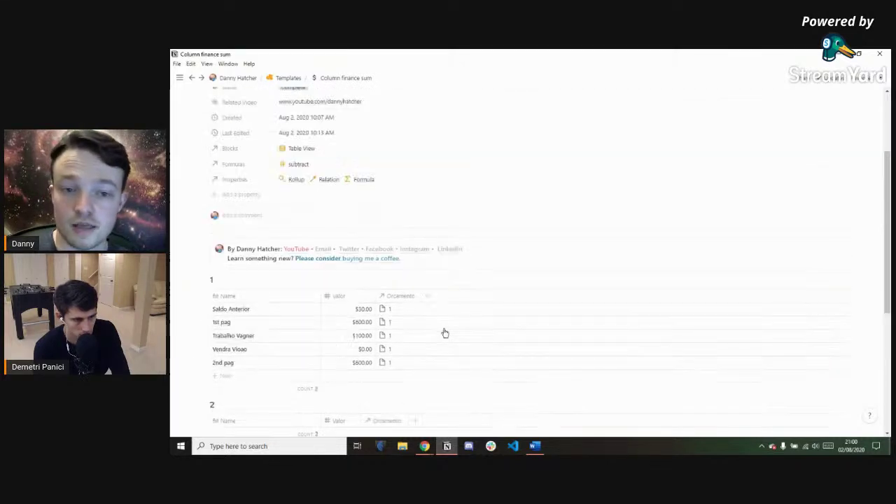